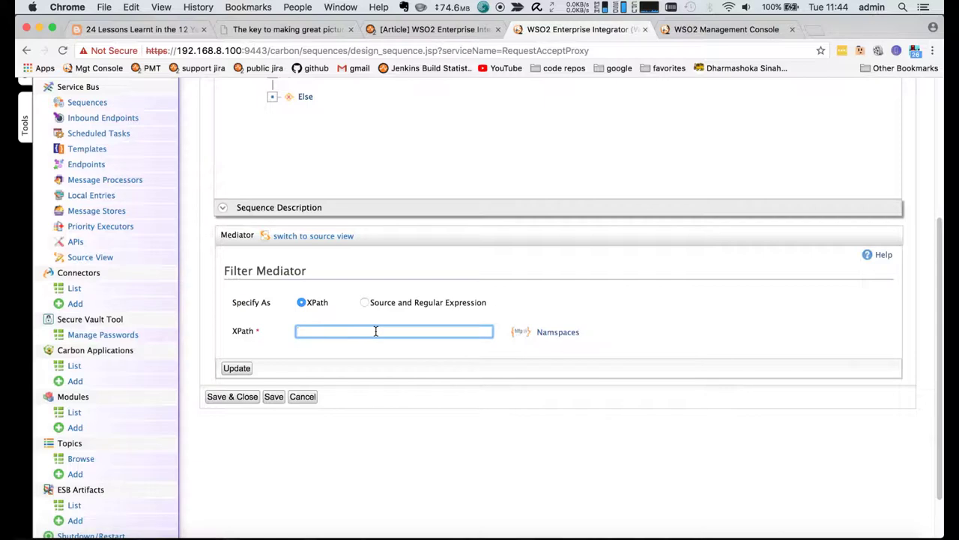
# - Copy the addCustomer element name from the sample XML in Brackets
pyautogui.press('super+Tab')
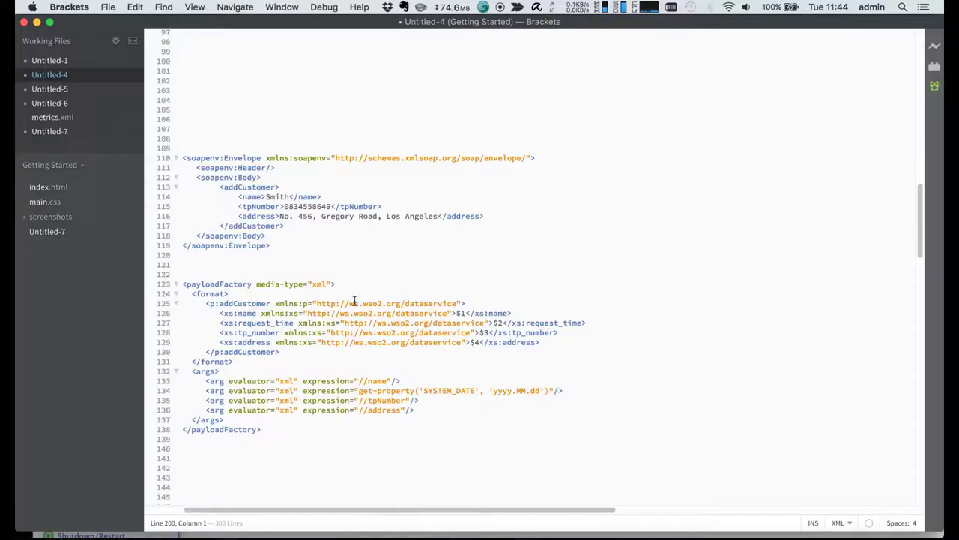
pyautogui.scroll(2, 354, 300)
pyautogui.scroll(2, 355, 300)
pyautogui.scroll(-5, 355, 301)
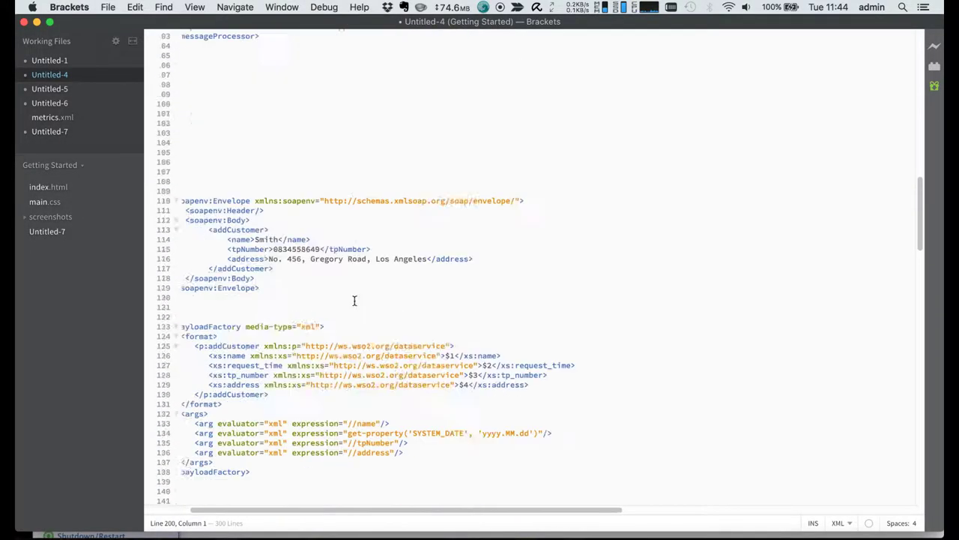
pyautogui.doubleClick(246, 140)
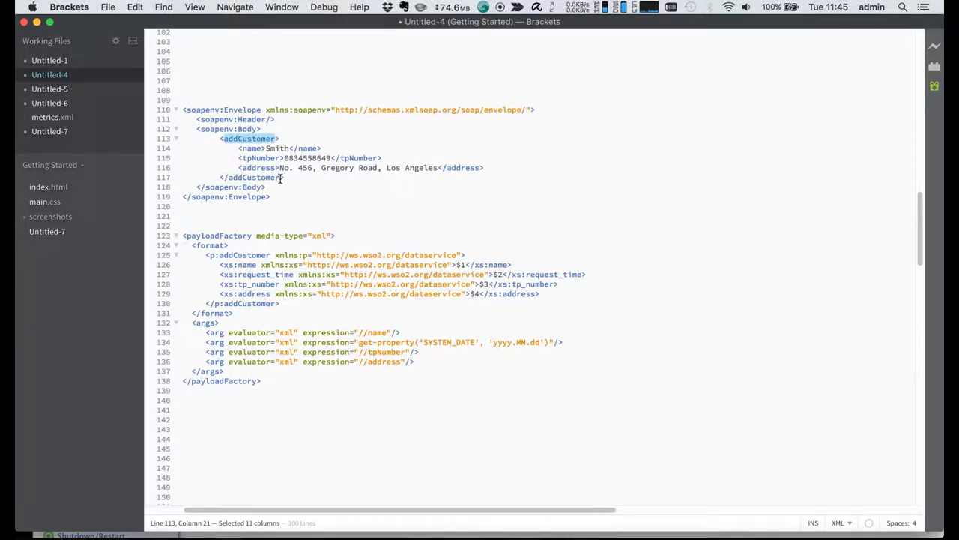
pyautogui.moveTo(185, 110); pyautogui.dragTo(295, 189)
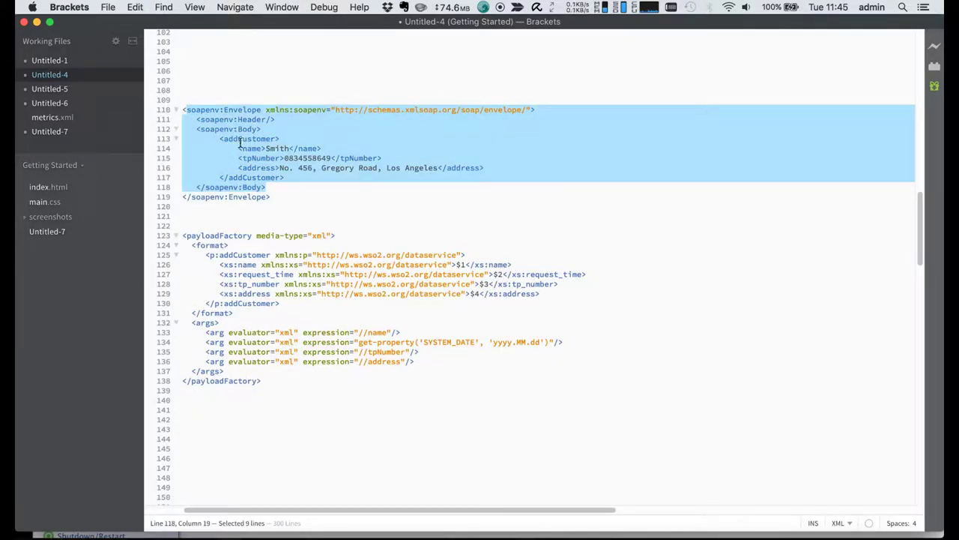
pyautogui.doubleClick(240, 139)
pyautogui.press('super+c')
# - Set the Filter's XPath condition to boolean(//addCustomer) and apply it
pyautogui.press('super+Tab')
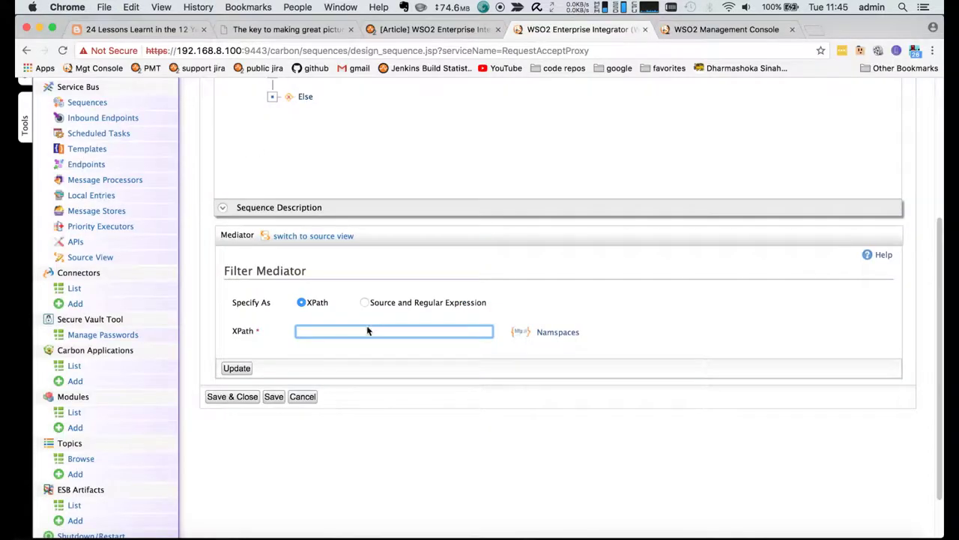
pyautogui.write('boolean(//addCustomer')
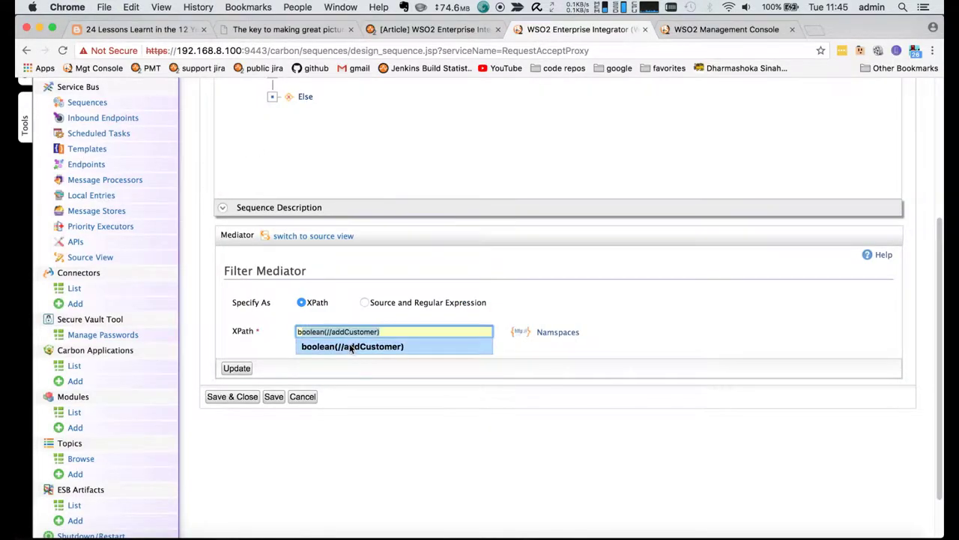
pyautogui.click(352, 346)
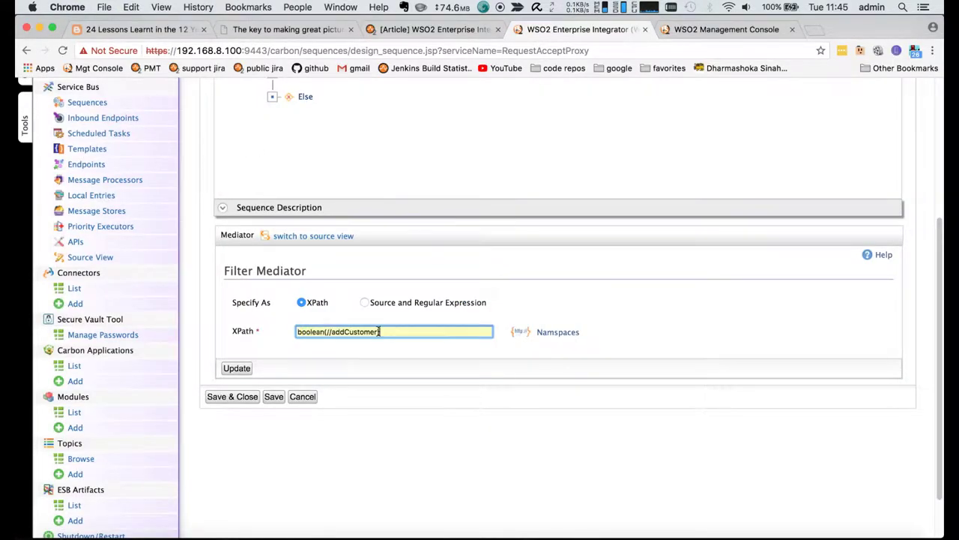
pyautogui.click(237, 368)
pyautogui.click(307, 252)
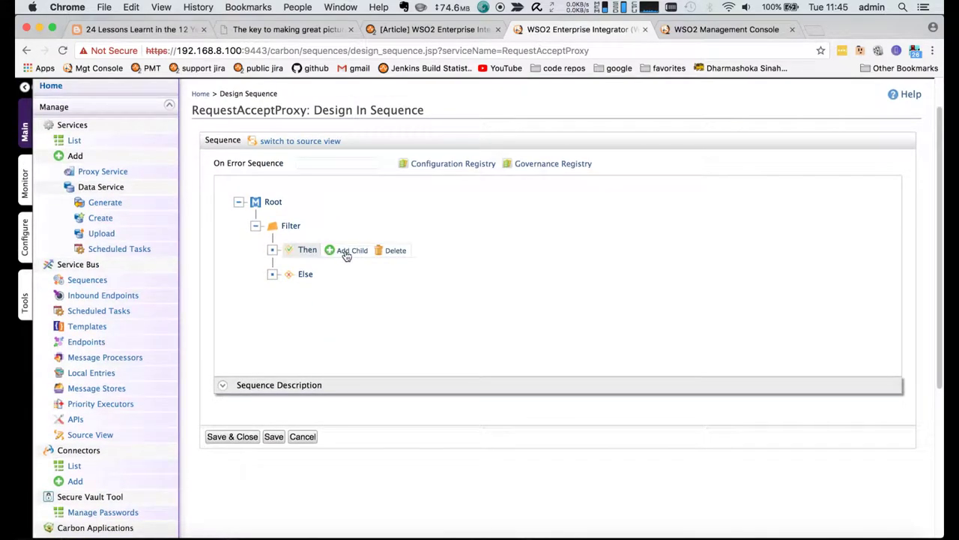
# - Add a PayloadFactory mediator under the Filter's Then branch
pyautogui.click(347, 255)
pyautogui.moveTo(391, 296)
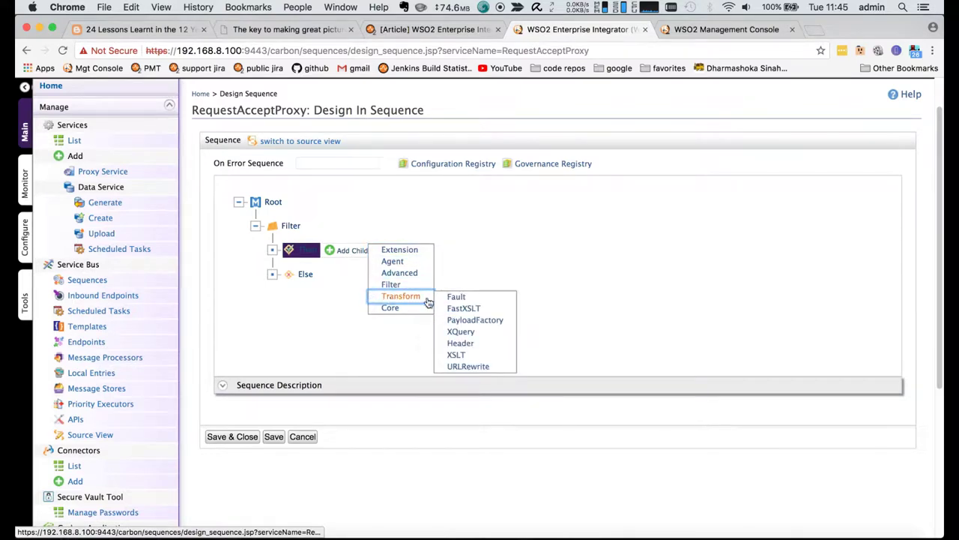
pyautogui.click(469, 322)
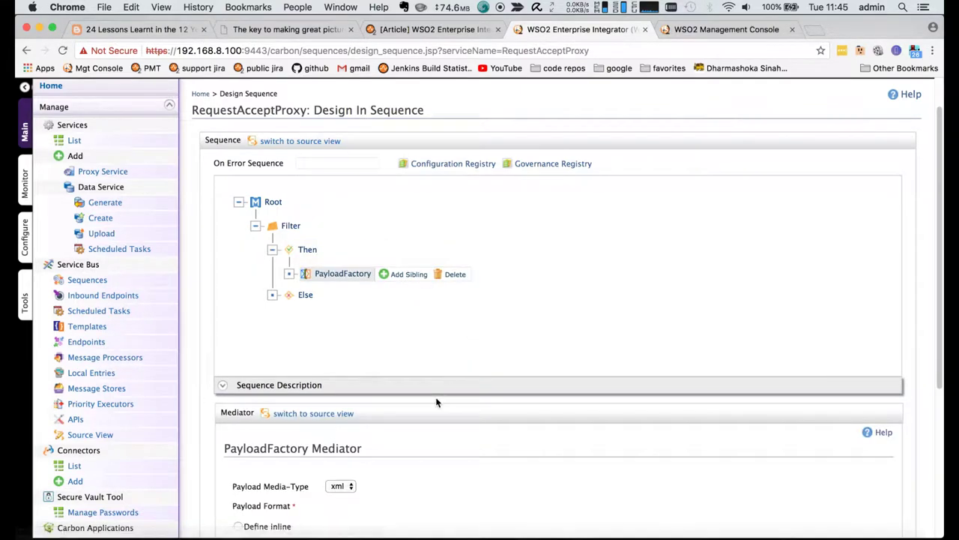
pyautogui.scroll(-3, 437, 403)
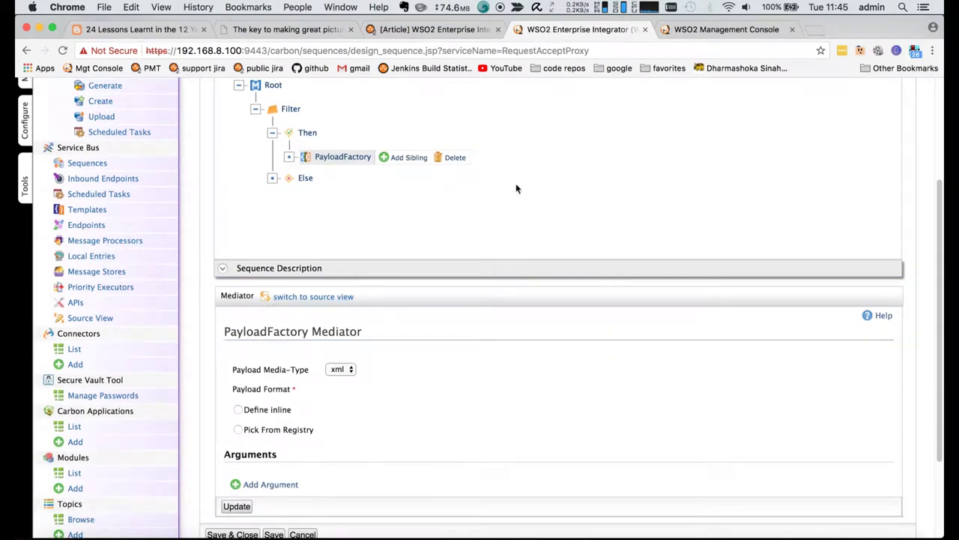
pyautogui.scroll(4, 516, 183)
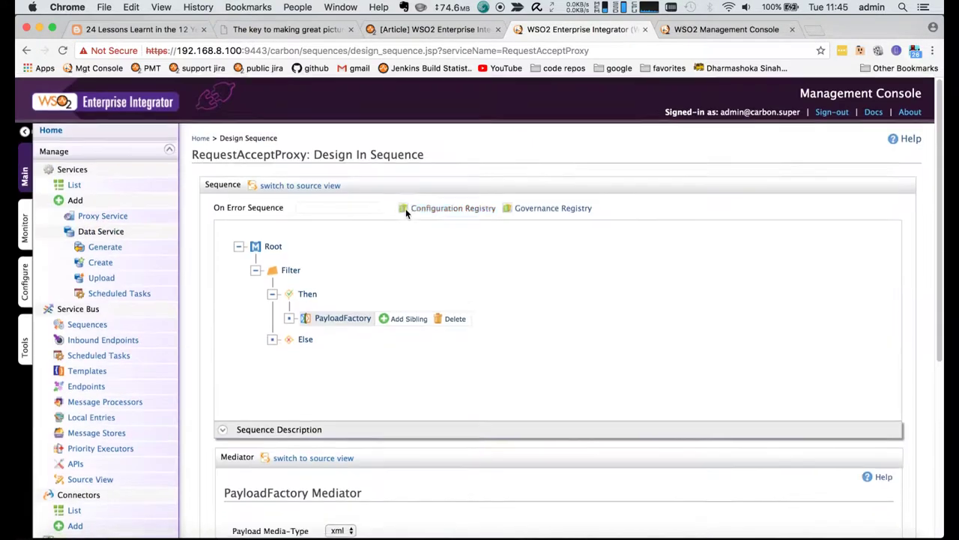
# - Copy the addCustomer sample request from request_record_service's try-it page in a new tab
pyautogui.rightClick(124, 216)
pyautogui.click(188, 217)
pyautogui.hotkey('ctrl', 'Tab')
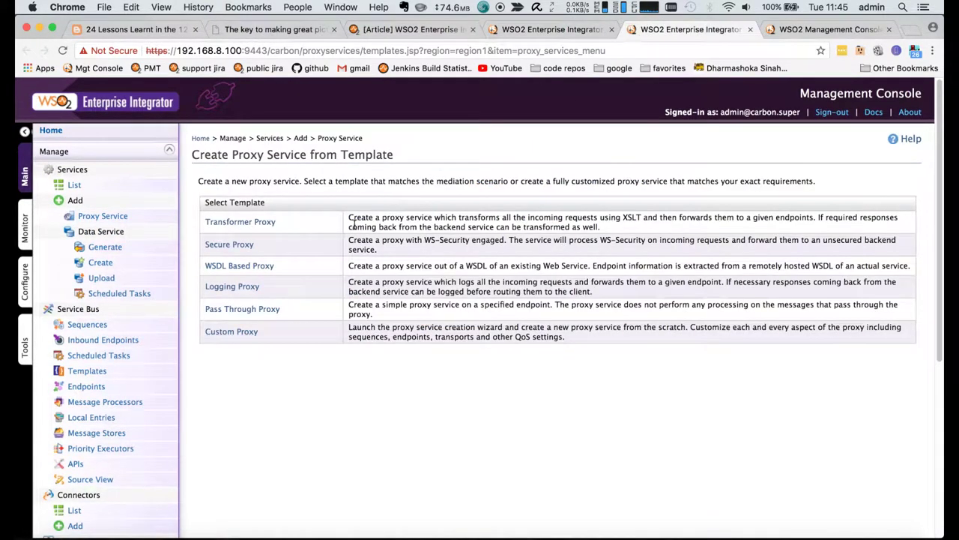
pyautogui.click(74, 184)
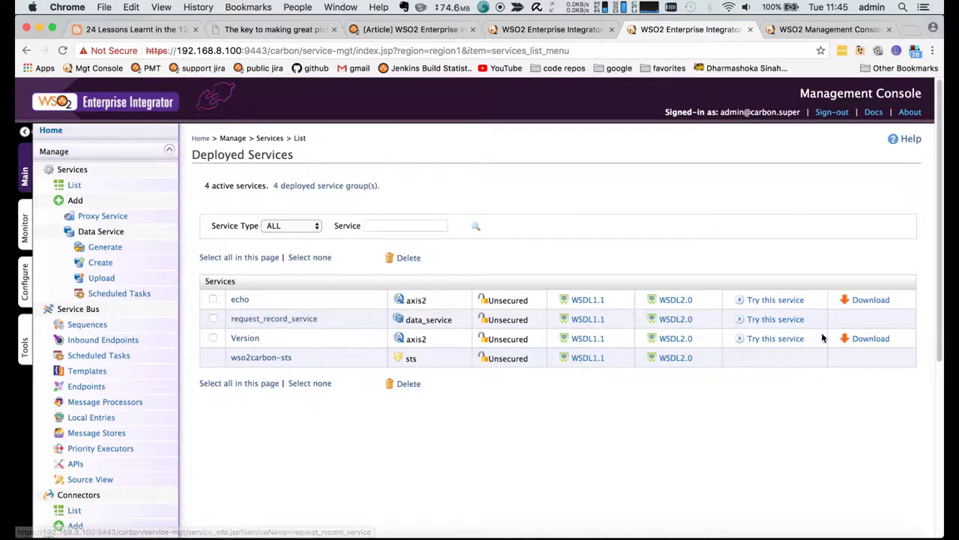
pyautogui.click(783, 320)
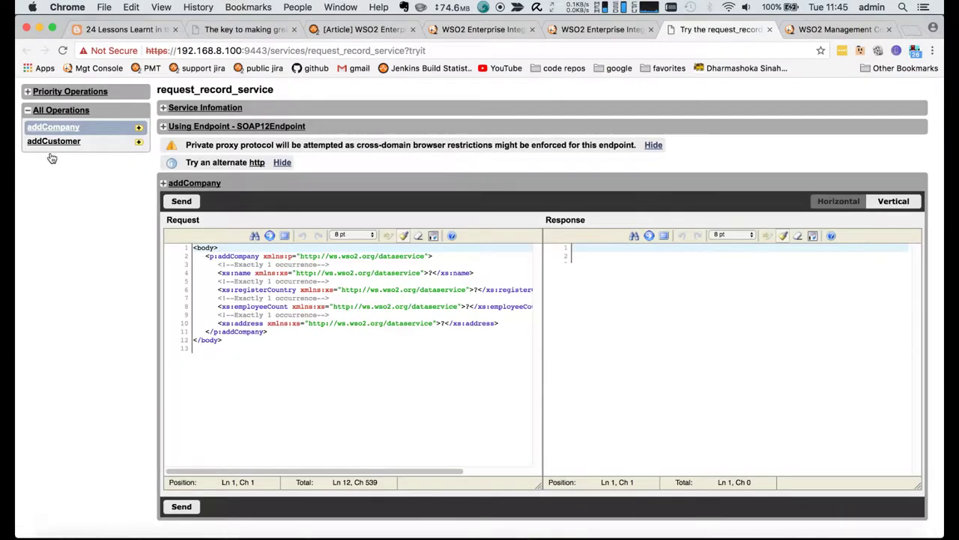
pyautogui.click(53, 141)
pyautogui.moveTo(274, 332); pyautogui.dragTo(191, 257)
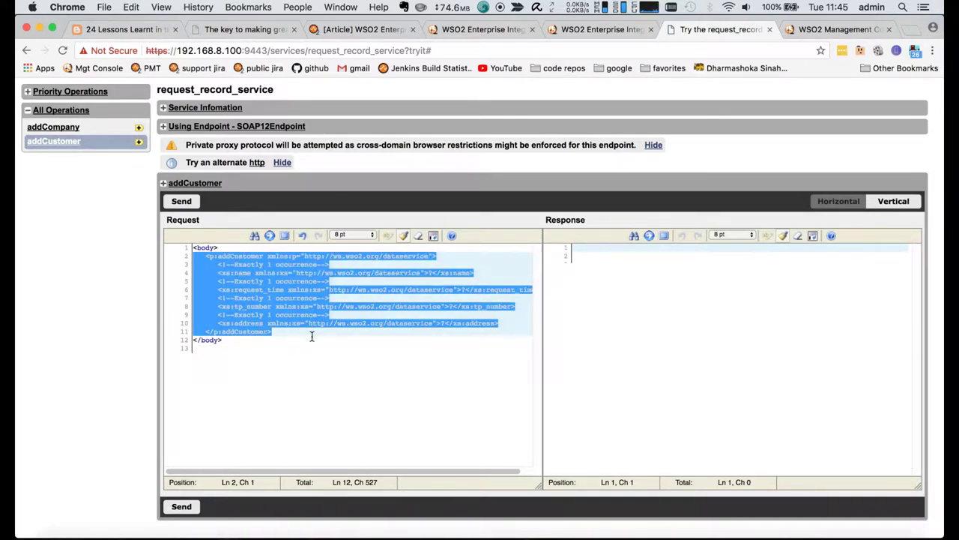
pyautogui.hotkey('ctrl', 'shift', 'Tab')
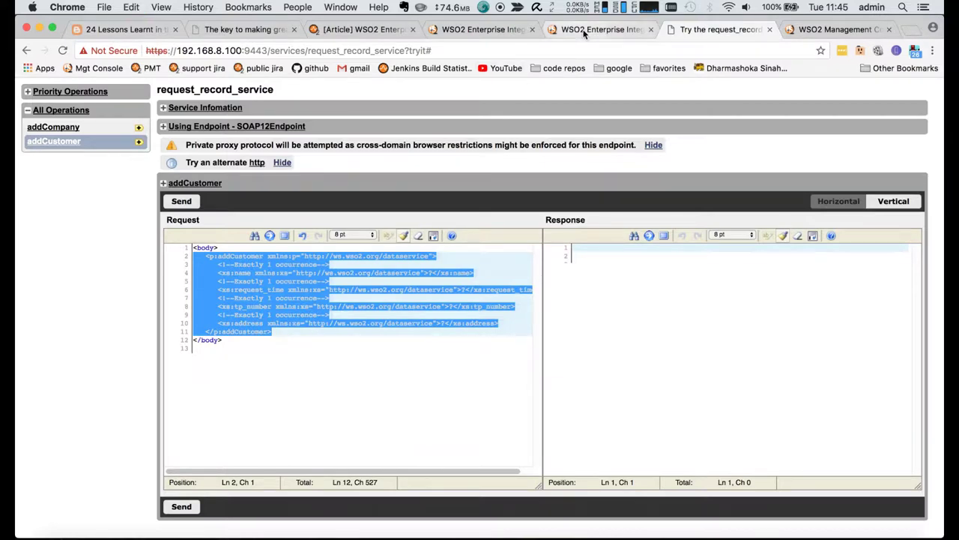
pyautogui.click(650, 29)
# - Choose Define inline for the payload format, then paste and clear the sample request
pyautogui.click(479, 29)
pyautogui.scroll(-5, 395, 322)
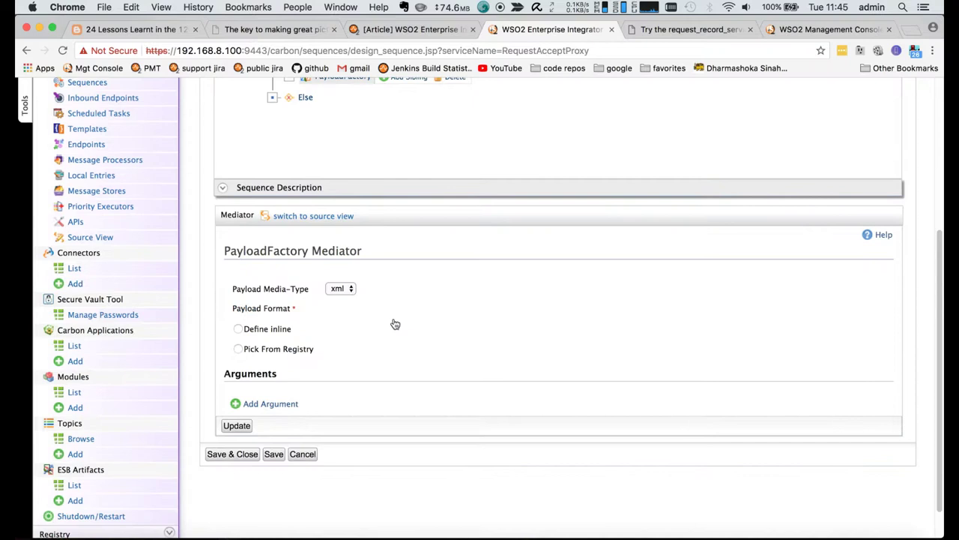
pyautogui.click(238, 327)
pyautogui.click(348, 328)
pyautogui.press('super+v')
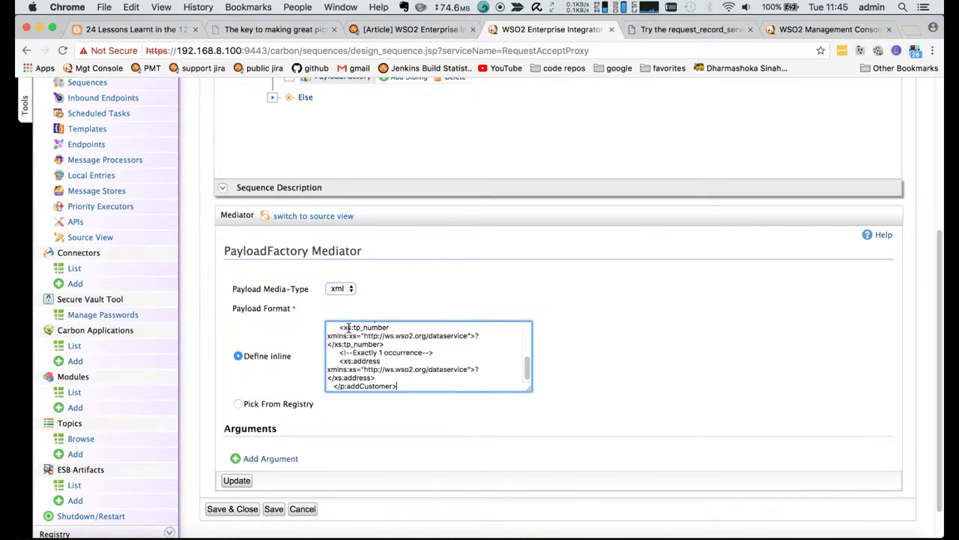
pyautogui.scroll(2, 474, 356)
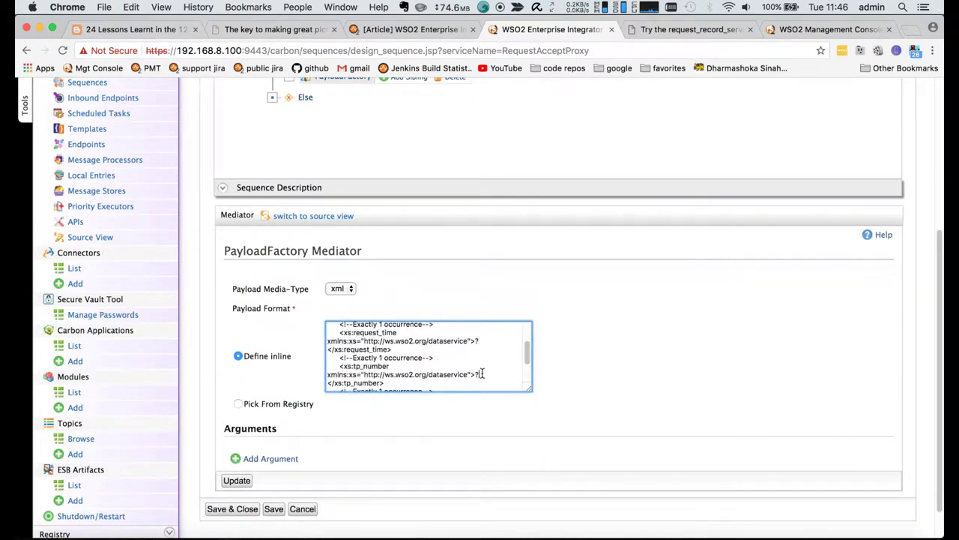
pyautogui.press('super+a')
pyautogui.press('BackSpace')
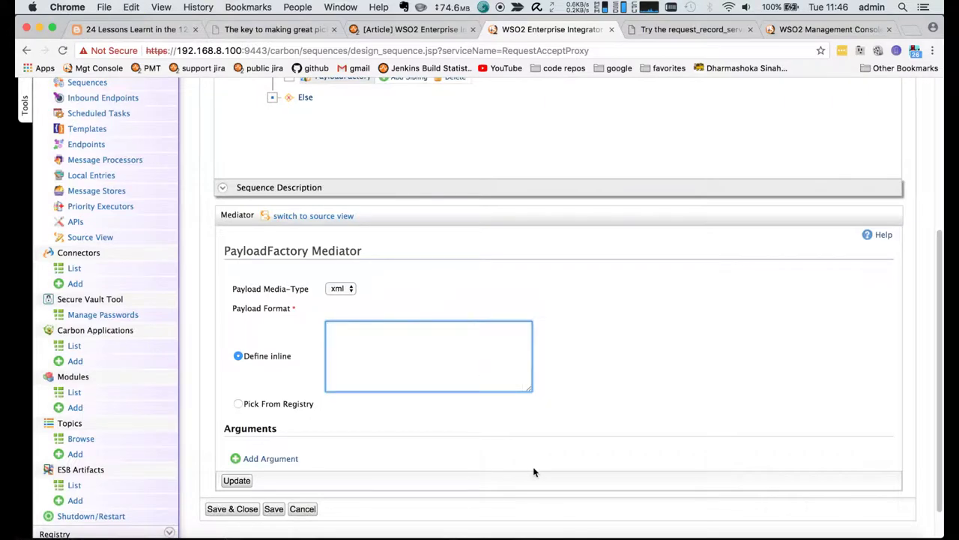
# - Paste the p:addCustomer placeholder payload from Brackets lines 125–130 and add an argument row
pyautogui.click(386, 534)
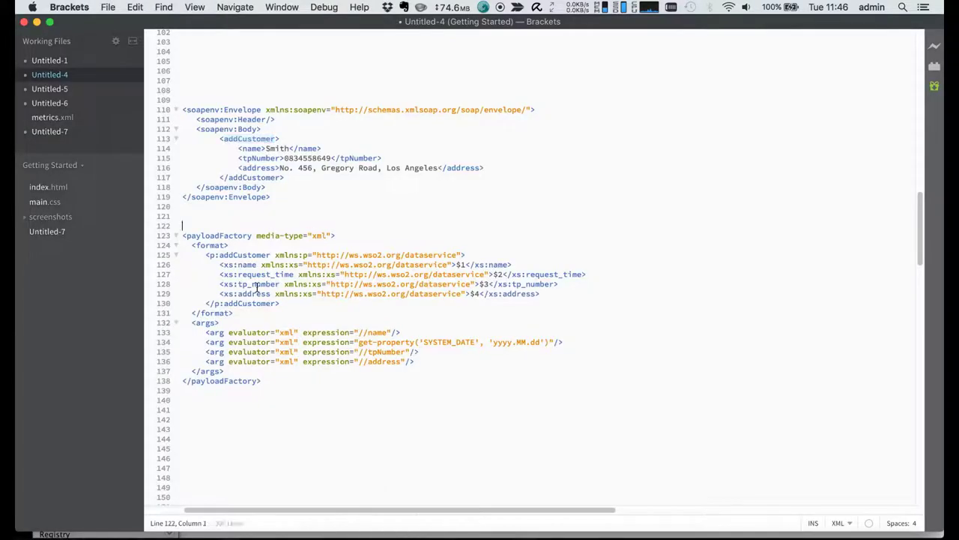
pyautogui.moveTo(286, 303); pyautogui.dragTo(168, 255)
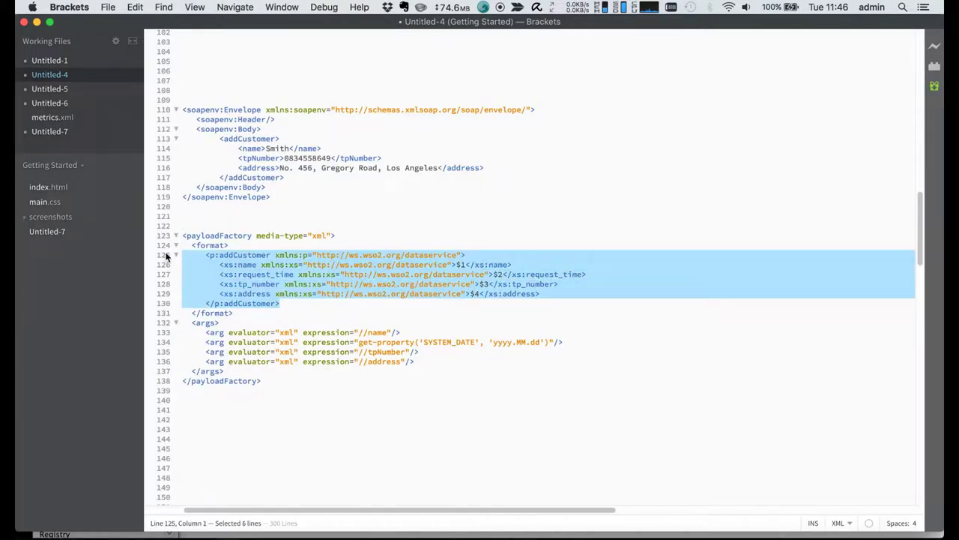
pyautogui.press('super+Tab')
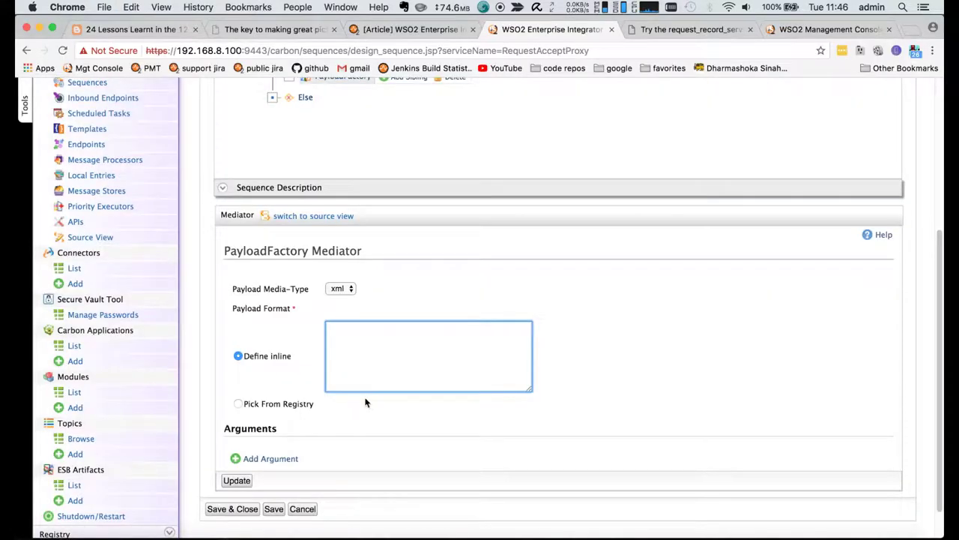
pyautogui.press('super+v')
pyautogui.scroll(-1, 329, 405)
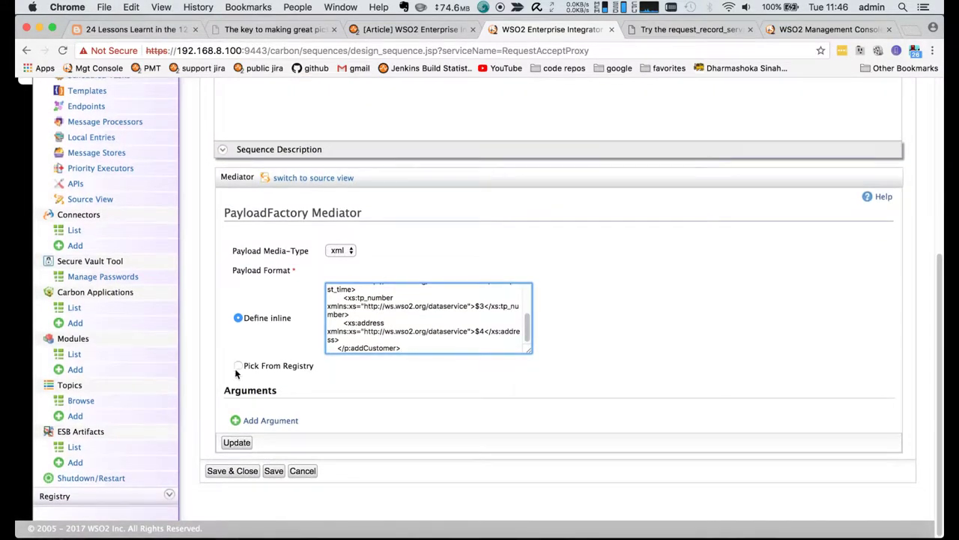
pyautogui.click(251, 421)
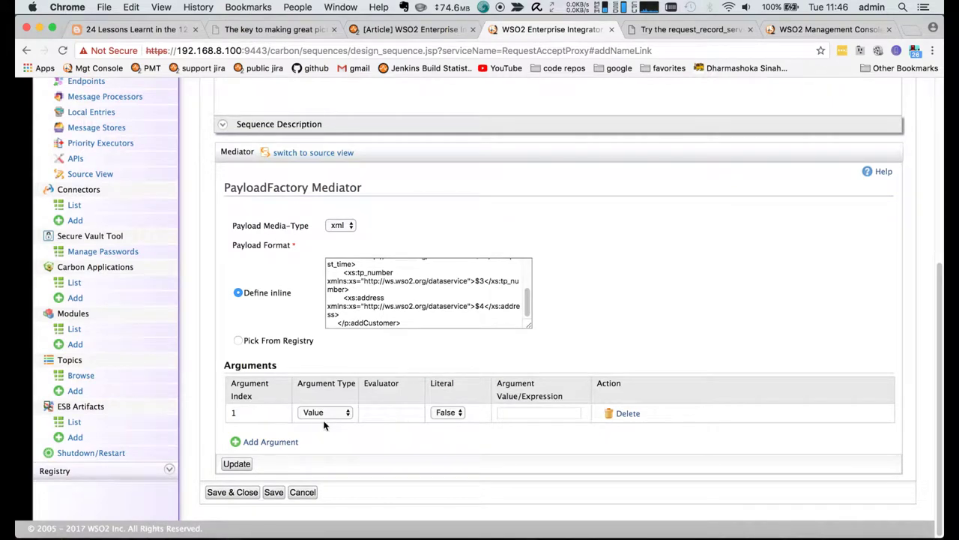
pyautogui.press('super+Tab')
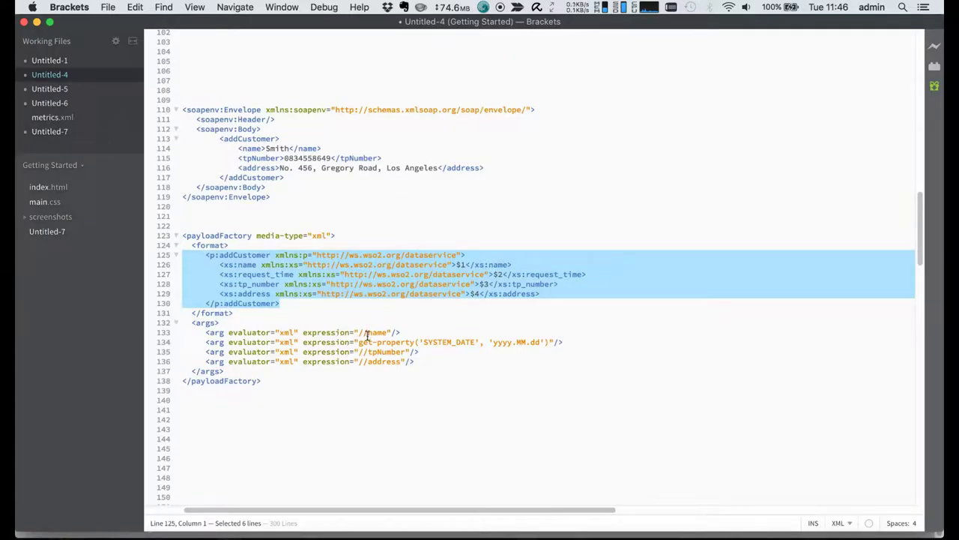
# - Set the first argument to the expression //name
pyautogui.moveTo(359, 331); pyautogui.dragTo(389, 332)
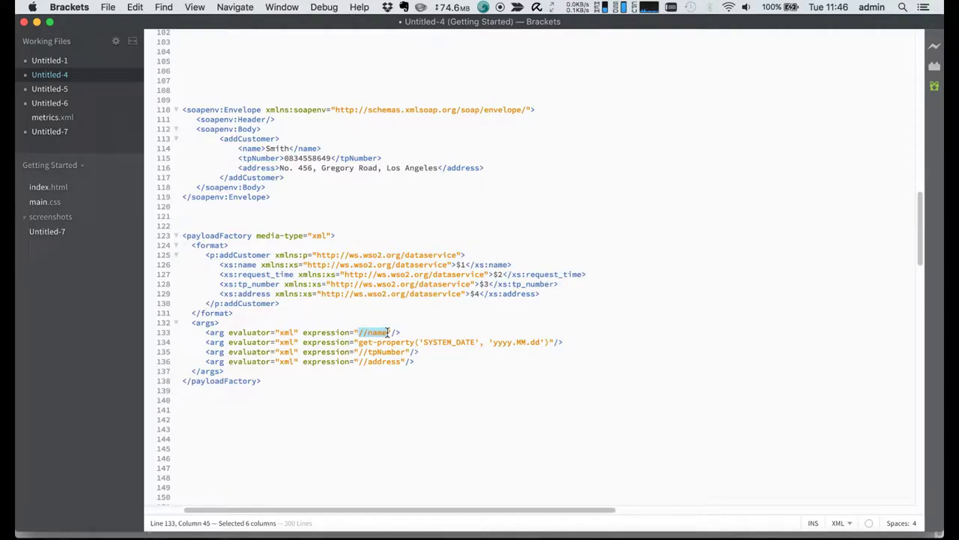
pyautogui.press('super+Tab')
pyautogui.click(522, 409)
pyautogui.press('super+v')
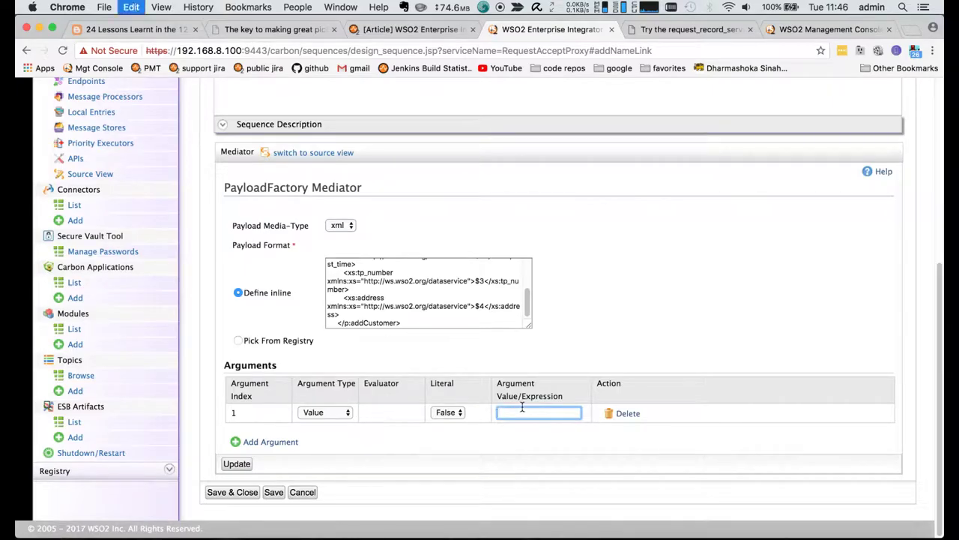
pyautogui.click(324, 412)
pyautogui.click(322, 426)
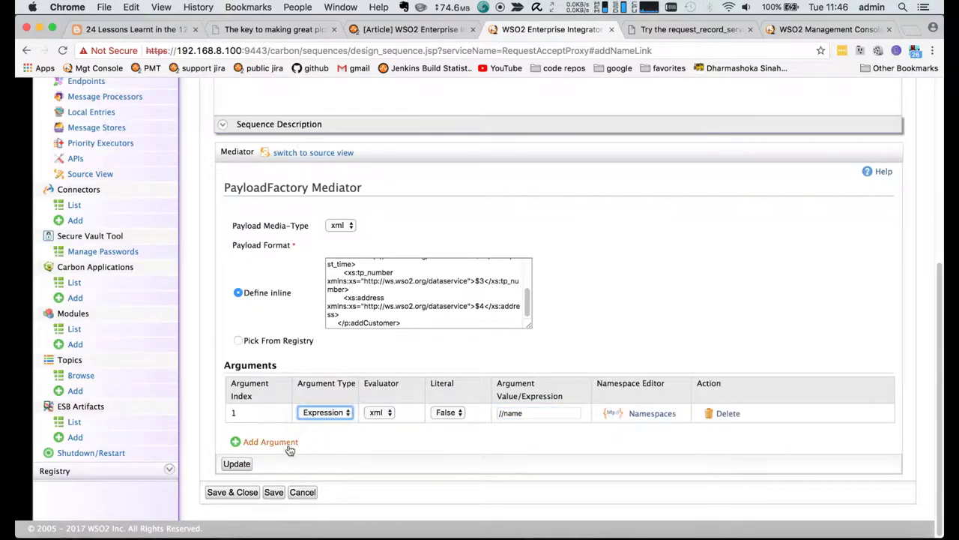
# - Add a second argument with the SYSTEM_DATE get-property expression
pyautogui.click(290, 449)
pyautogui.click(520, 413)
pyautogui.press('super+Tab')
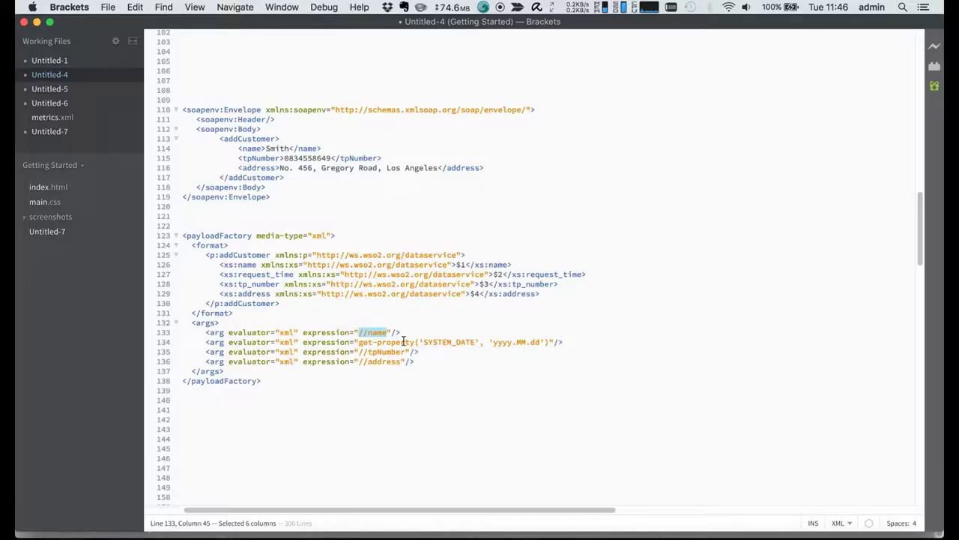
pyautogui.moveTo(357, 344); pyautogui.dragTo(549, 342)
pyautogui.press('super+c')
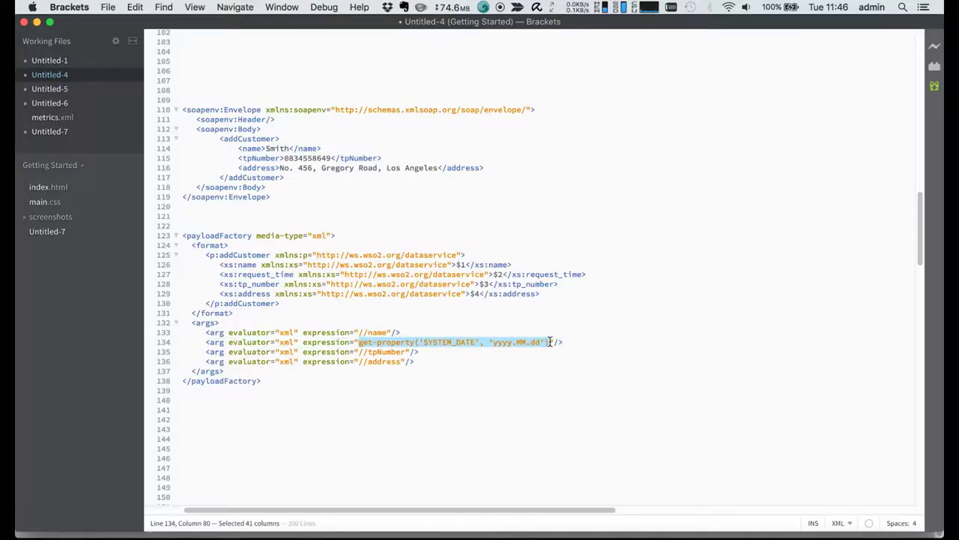
pyautogui.press('super+Tab')
pyautogui.press('super+v')
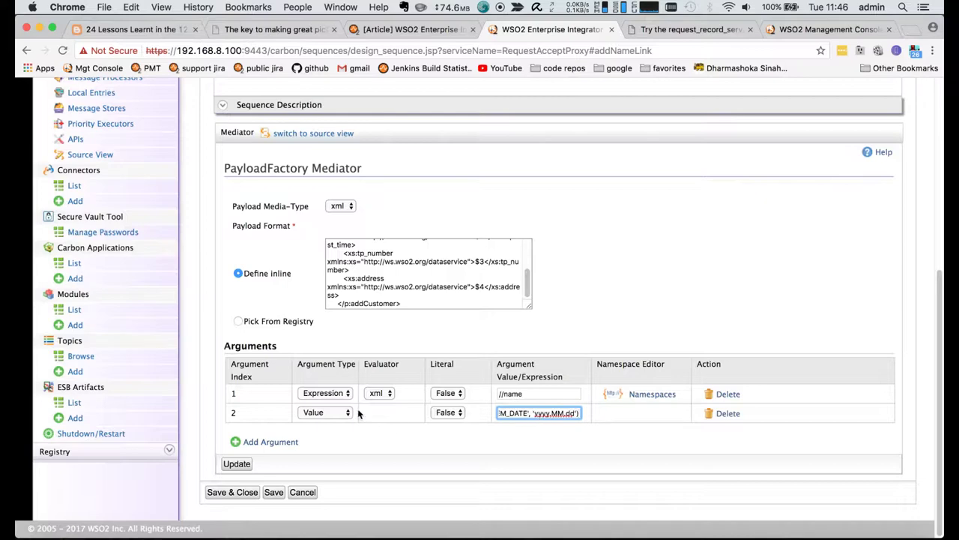
pyautogui.click(330, 417)
pyautogui.click(322, 422)
# - Add a third argument with the expression //tpNumber
pyautogui.click(255, 443)
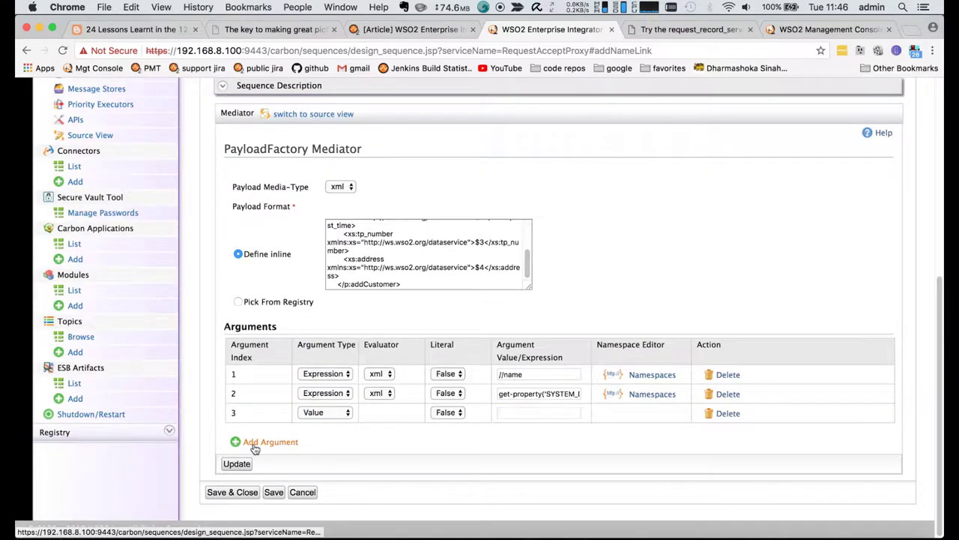
pyautogui.press('super+Tab')
pyautogui.moveTo(359, 352); pyautogui.dragTo(404, 352)
pyautogui.press('super+c')
pyautogui.press('super+Tab')
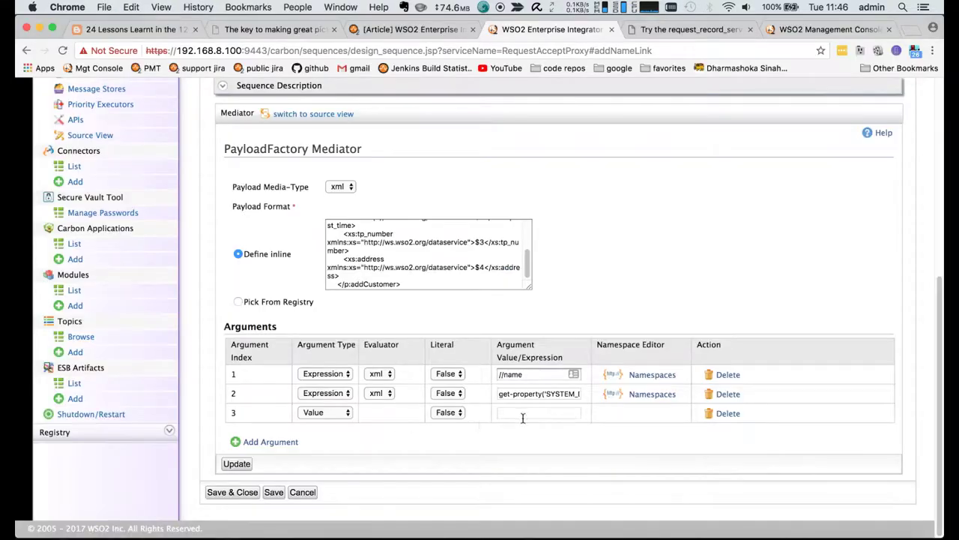
pyautogui.click(523, 419)
pyautogui.press('super+v')
pyautogui.click(343, 413)
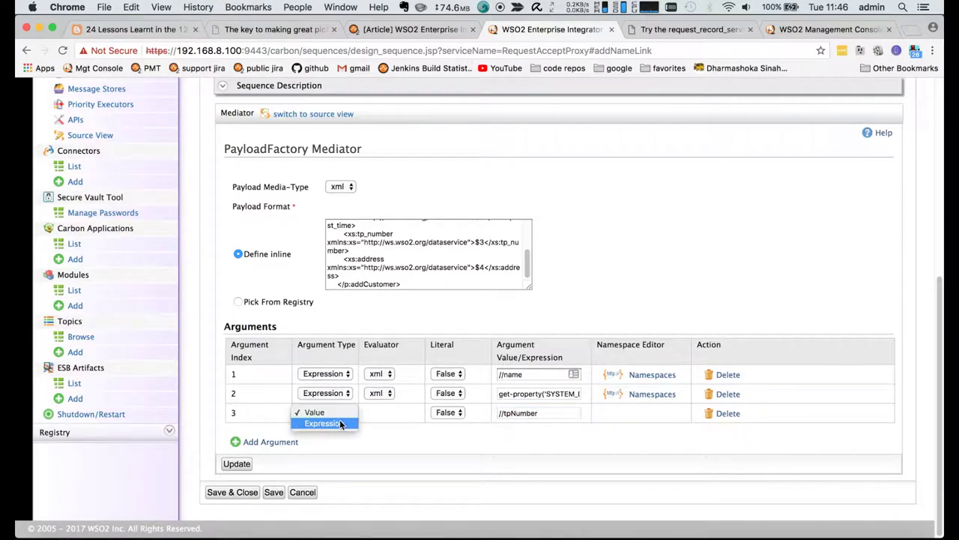
pyautogui.click(341, 424)
# - Add a fourth argument with the expression //address
pyautogui.click(258, 443)
pyautogui.press('super+Tab')
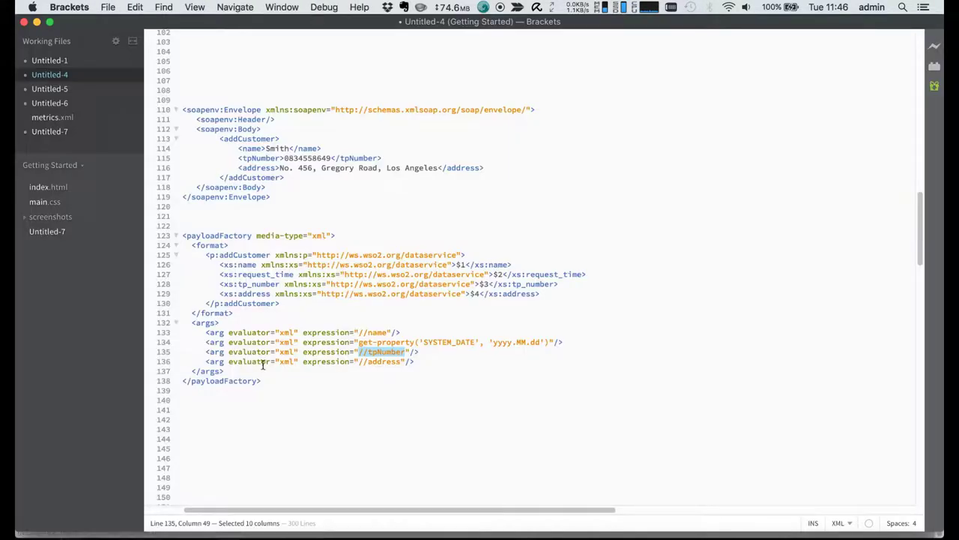
pyautogui.moveTo(358, 361); pyautogui.dragTo(402, 361)
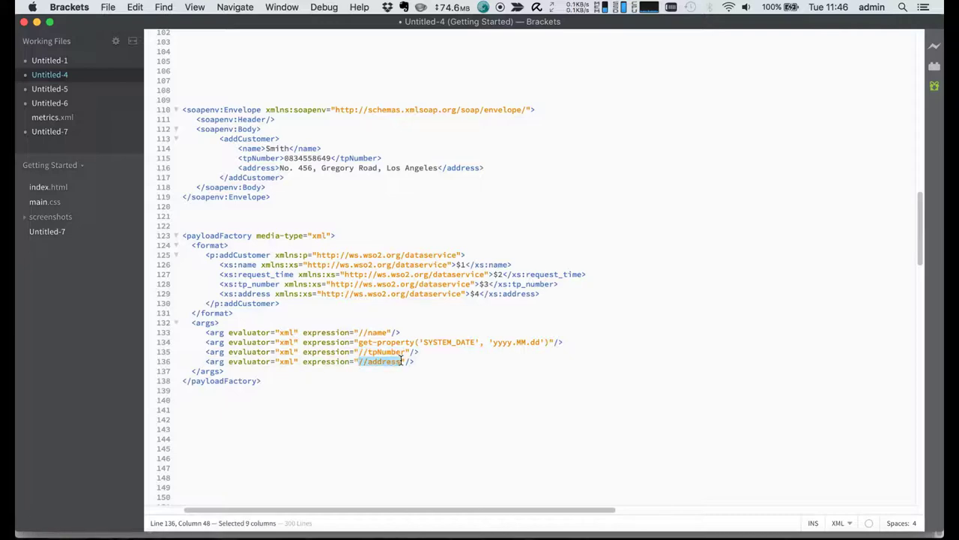
pyautogui.press('super+Tab')
pyautogui.click(509, 411)
pyautogui.hotkey('ctrl', 'v')
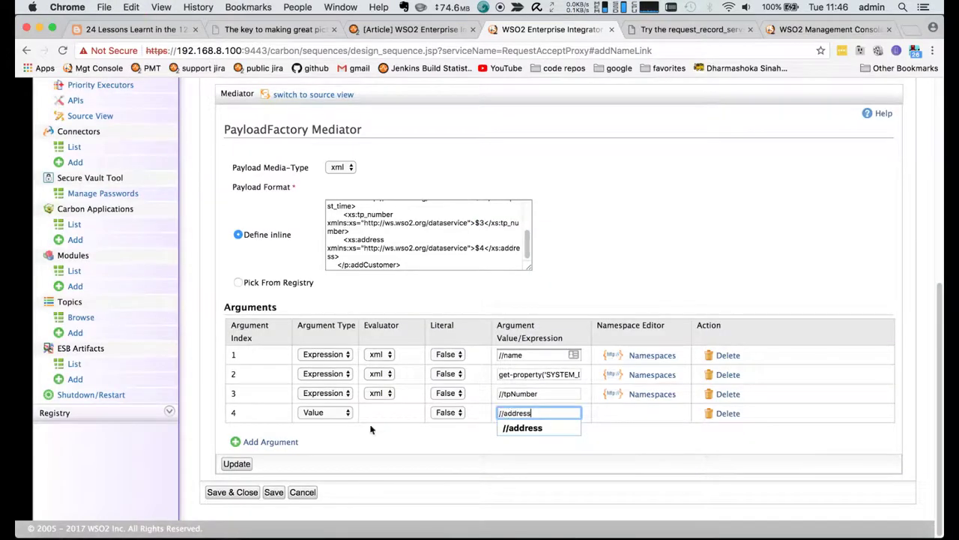
pyautogui.click(329, 412)
pyautogui.click(330, 424)
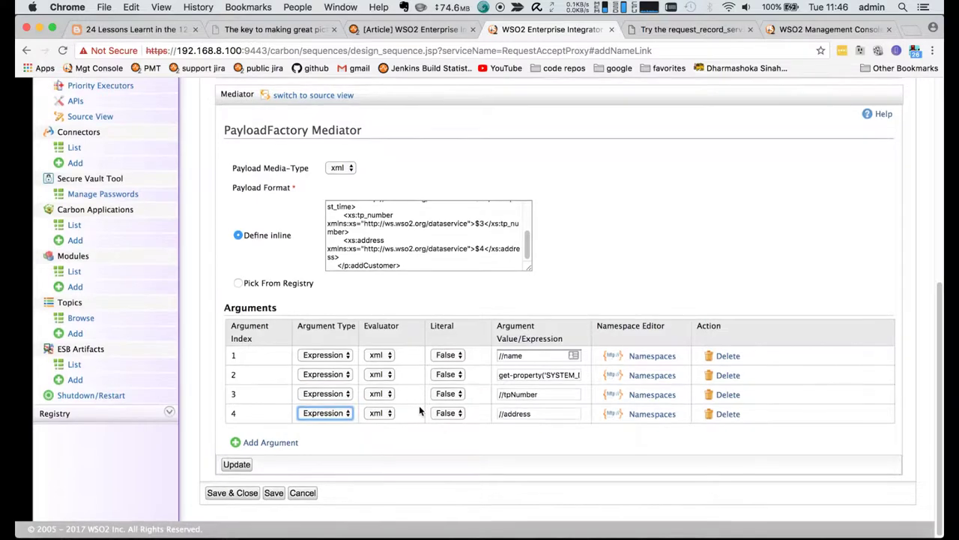
# - Check the expressions against the reference XML and apply the PayloadFactory arguments
pyautogui.press('super+Tab')
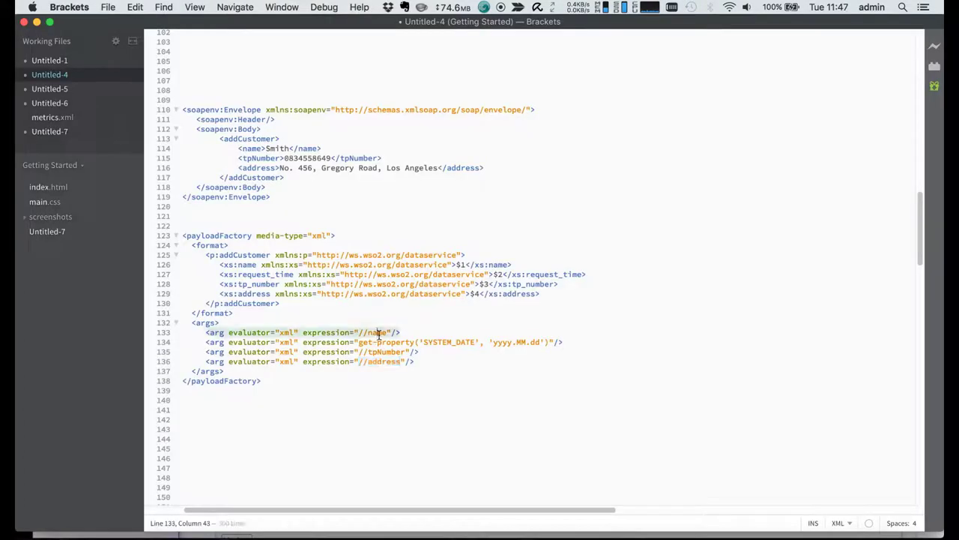
pyautogui.doubleClick(379, 351)
pyautogui.doubleClick(379, 361)
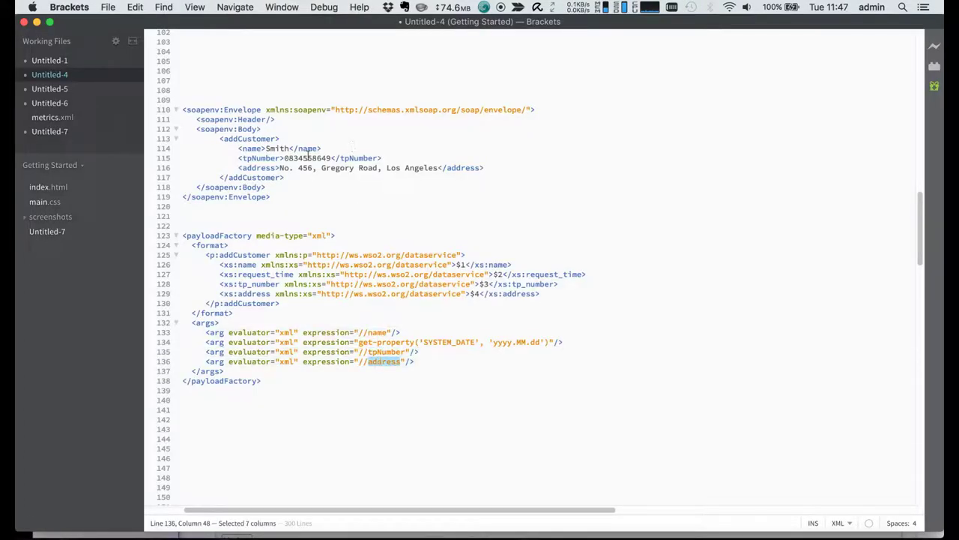
pyautogui.click(247, 147)
pyautogui.click(250, 158)
pyautogui.click(252, 168)
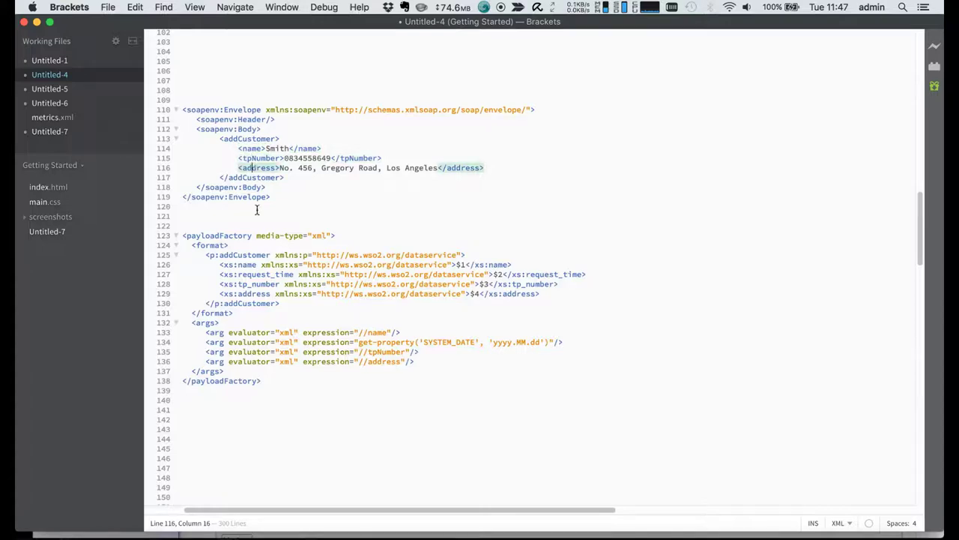
pyautogui.moveTo(358, 343); pyautogui.dragTo(538, 344)
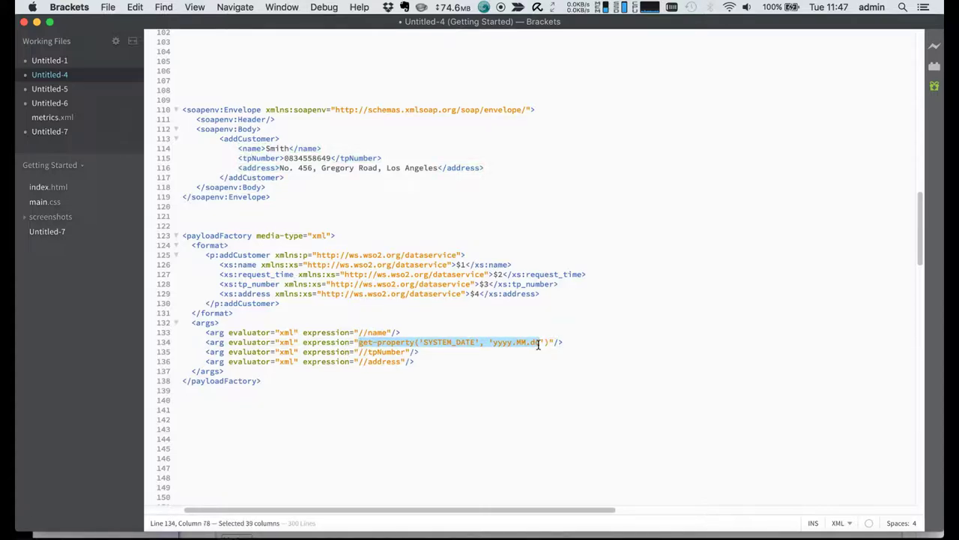
pyautogui.press('super+Tab')
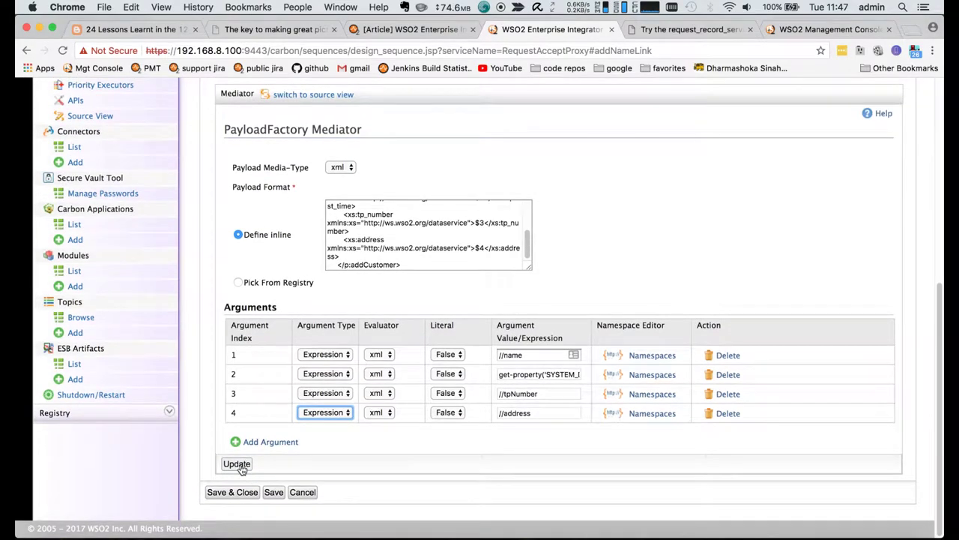
pyautogui.click(240, 465)
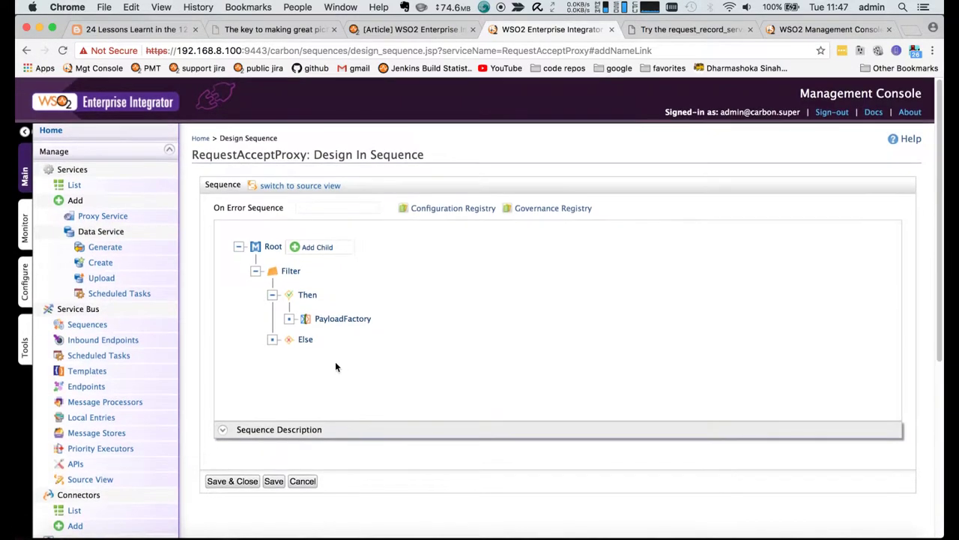
# - Add a Header mediator under Then and name it Action
pyautogui.click(313, 297)
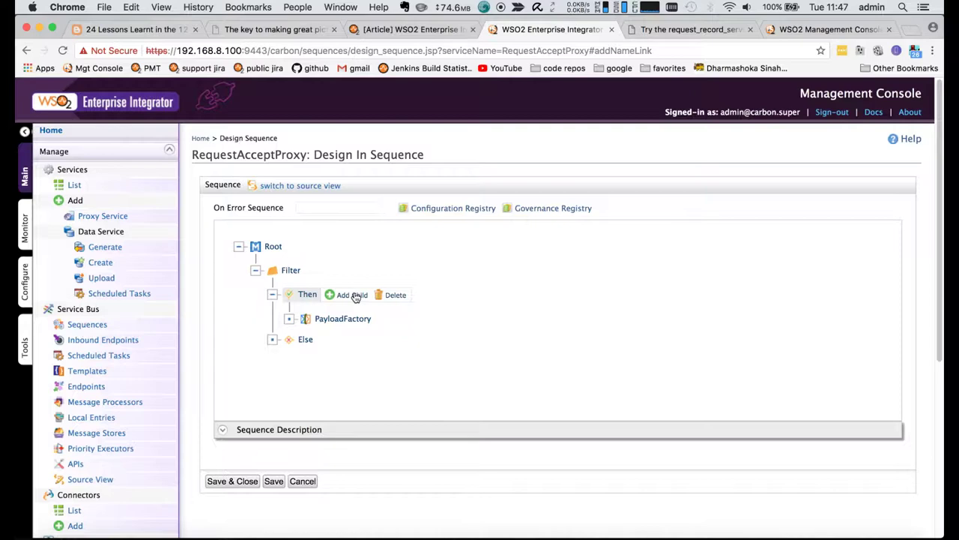
pyautogui.click(356, 295)
pyautogui.moveTo(385, 343)
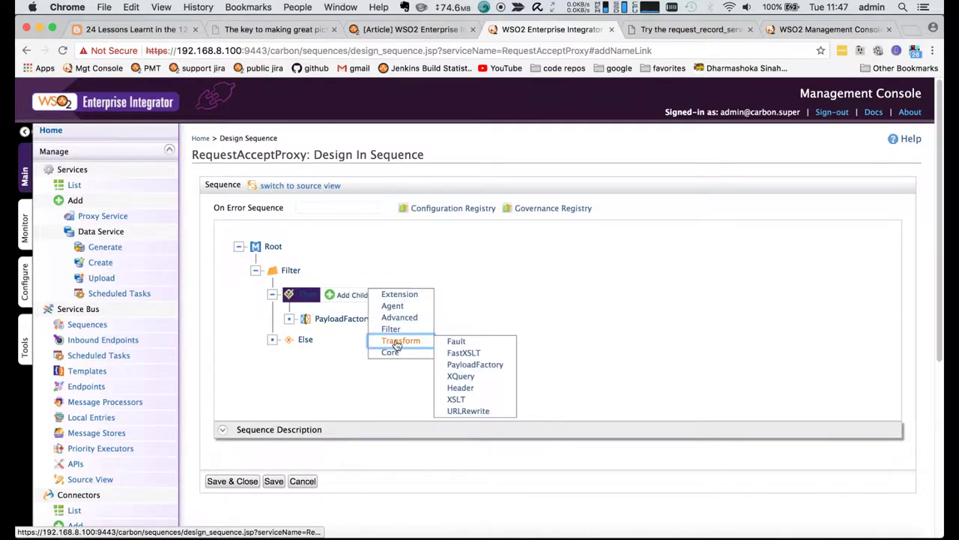
pyautogui.click(460, 388)
pyautogui.scroll(-3, 398, 382)
pyautogui.click(372, 291)
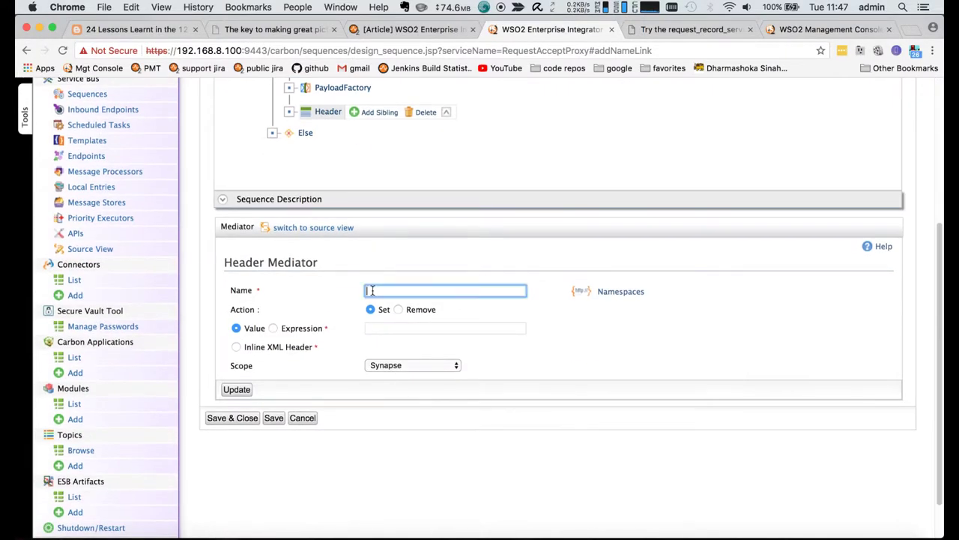
pyautogui.write('a')
# - Set the header value to addCustomer, copied from the try-it page, with Transport scope and apply
pyautogui.click(419, 328)
pyautogui.click(686, 30)
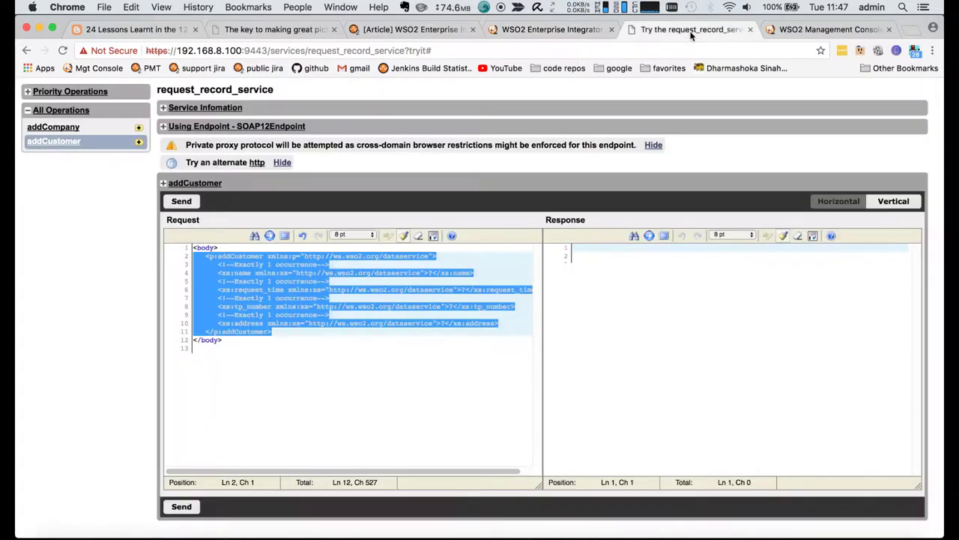
pyautogui.click(306, 294)
pyautogui.moveTo(265, 256); pyautogui.dragTo(218, 256)
pyautogui.press('super+c')
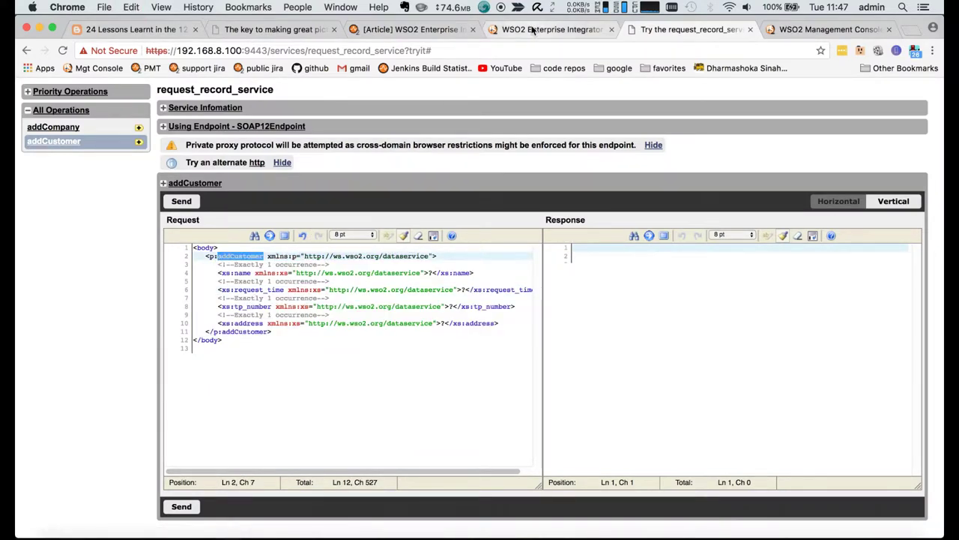
pyautogui.click(551, 30)
pyautogui.press('super+v')
pyautogui.click(431, 367)
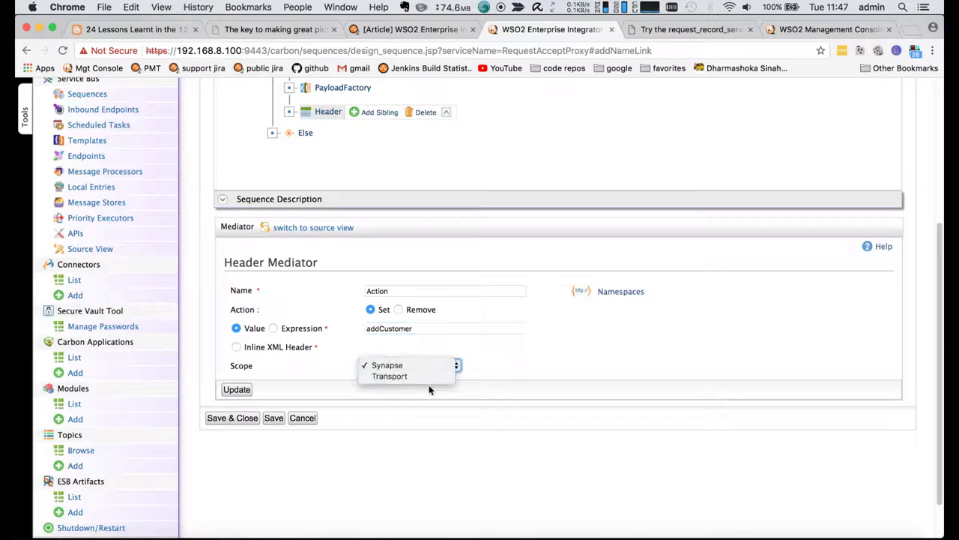
pyautogui.click(426, 380)
pyautogui.click(237, 389)
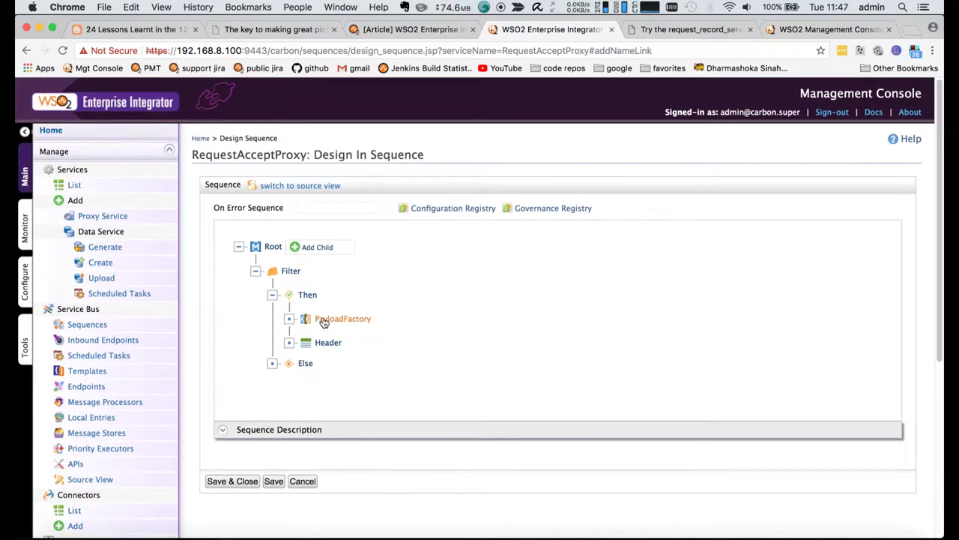
# - Add a Log mediator under Then with log level Full
pyautogui.click(311, 294)
pyautogui.moveTo(347, 296)
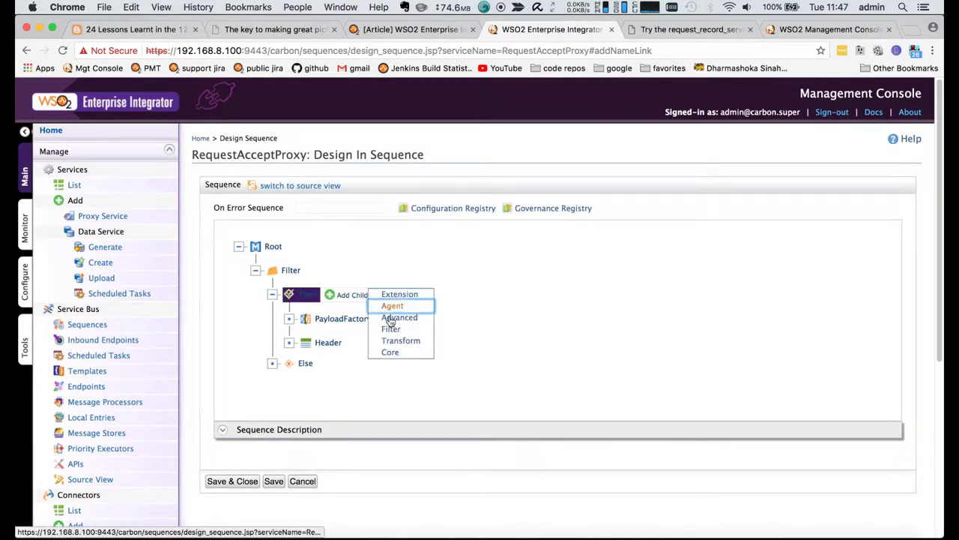
pyautogui.moveTo(388, 341)
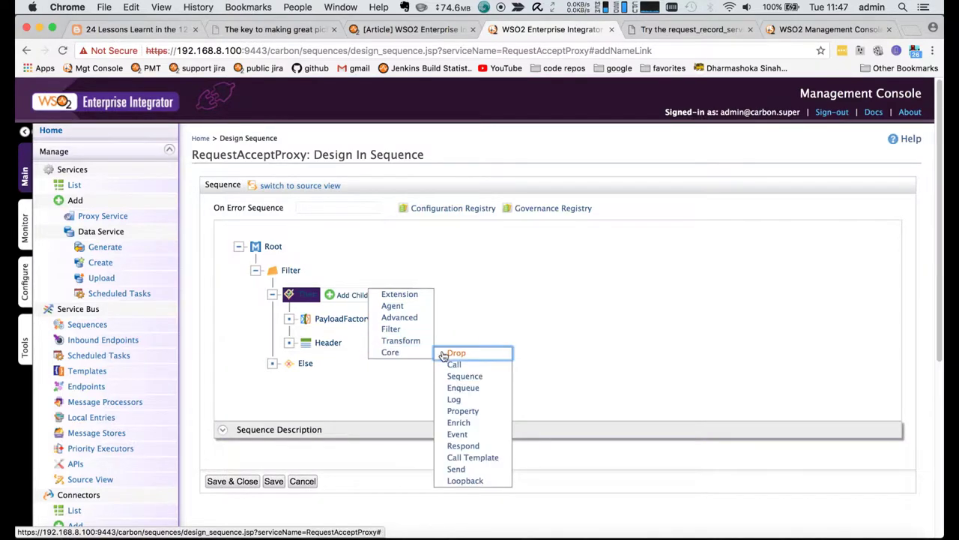
pyautogui.click(454, 398)
pyautogui.scroll(-5, 294, 250)
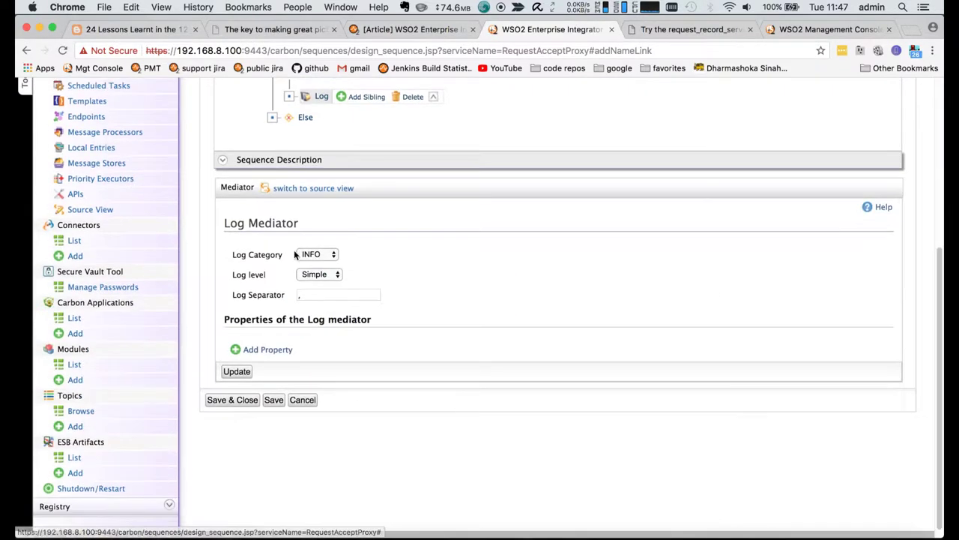
pyautogui.click(321, 274)
pyautogui.click(319, 262)
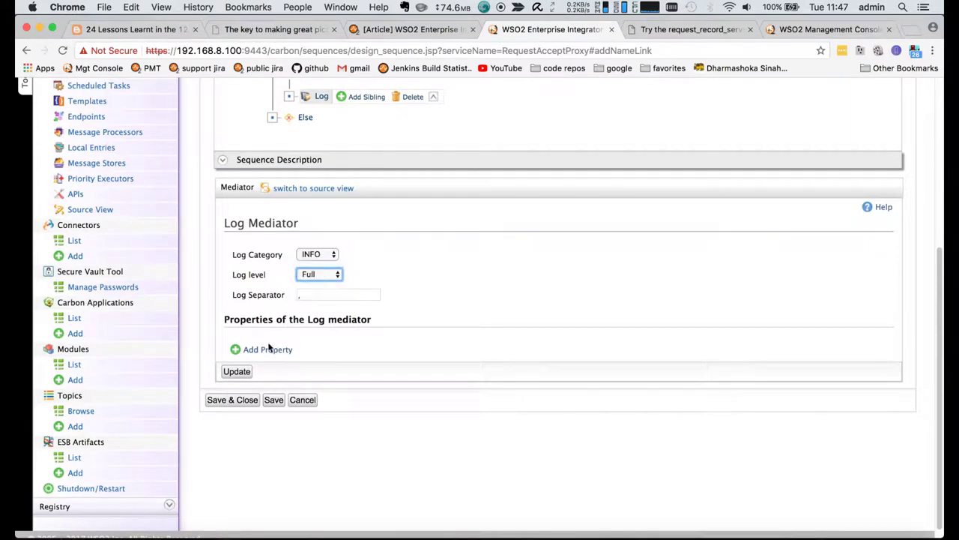
# - Add log property ACCEPT_PROXY with value CUSTOMER_PAYLOAD_AFTER_TRANSFORM and apply
pyautogui.click(266, 349)
pyautogui.click(269, 346)
pyautogui.write('a')
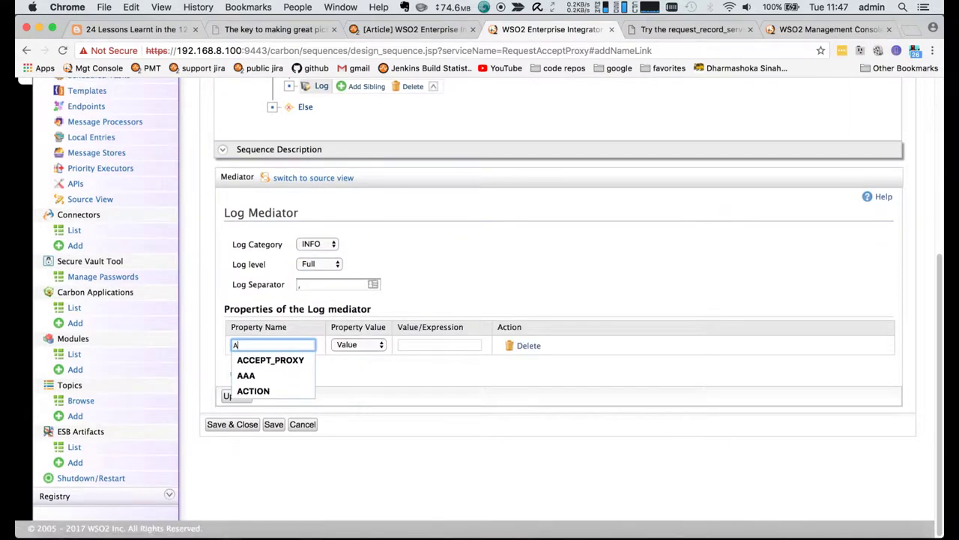
pyautogui.click(274, 359)
pyautogui.click(425, 344)
pyautogui.write('C')
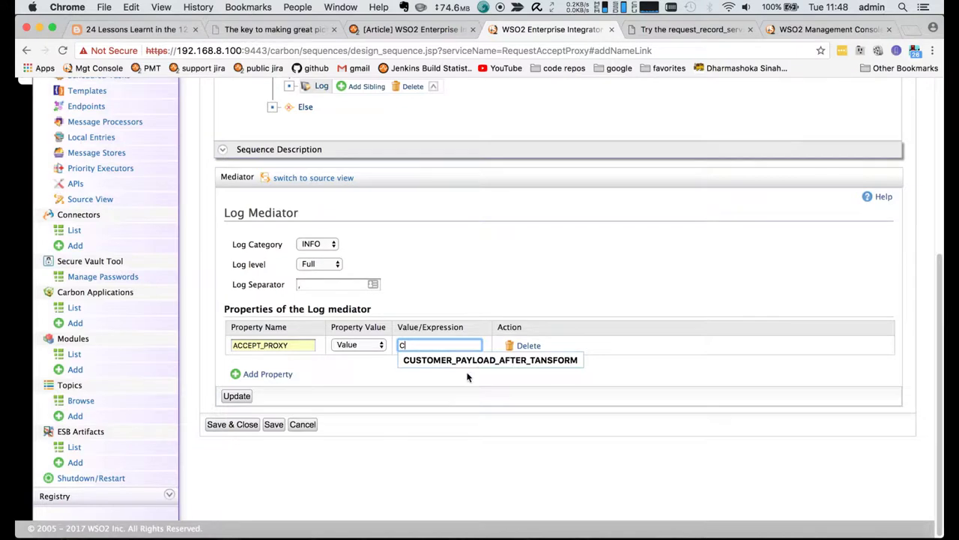
pyautogui.click(468, 366)
pyautogui.scroll(1, 467, 380)
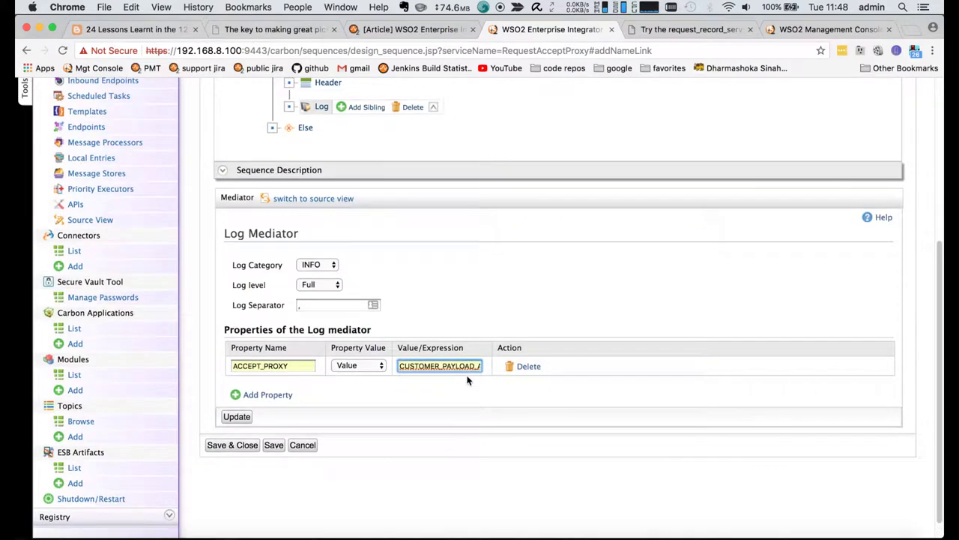
pyautogui.click(404, 365)
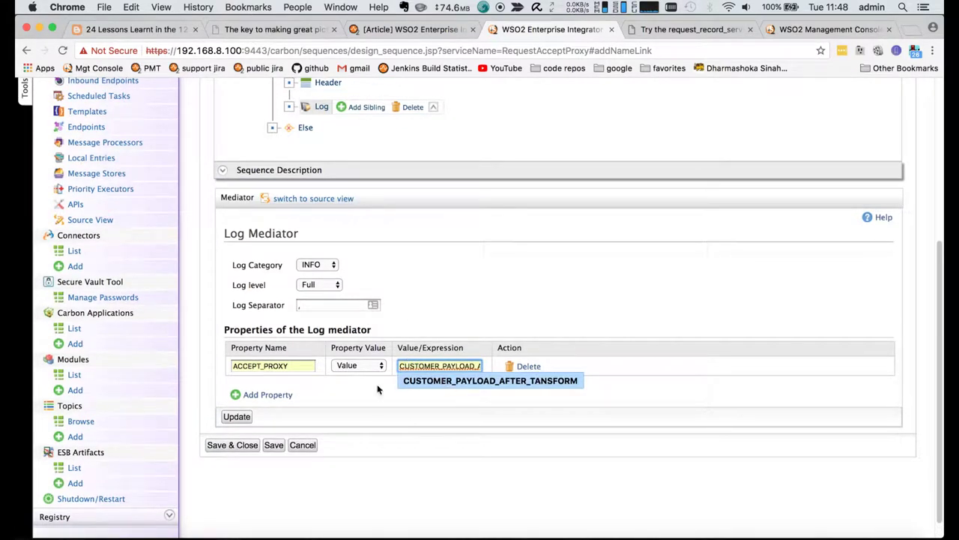
pyautogui.click(380, 389)
pyautogui.click(245, 423)
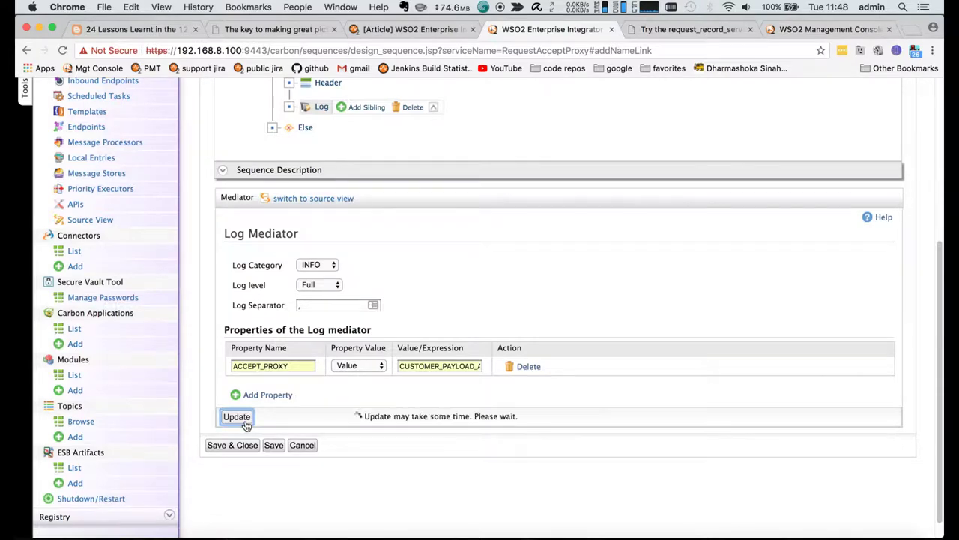
# - Review the saved Log mediator and reselect the Then branch
pyautogui.click(323, 235)
pyautogui.scroll(-3, 325, 241)
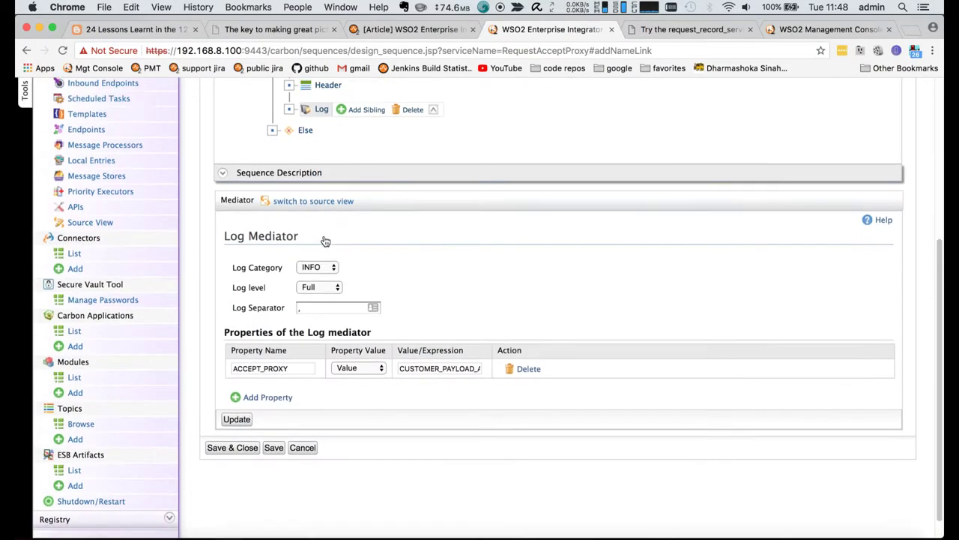
pyautogui.scroll(4, 324, 240)
pyautogui.click(308, 187)
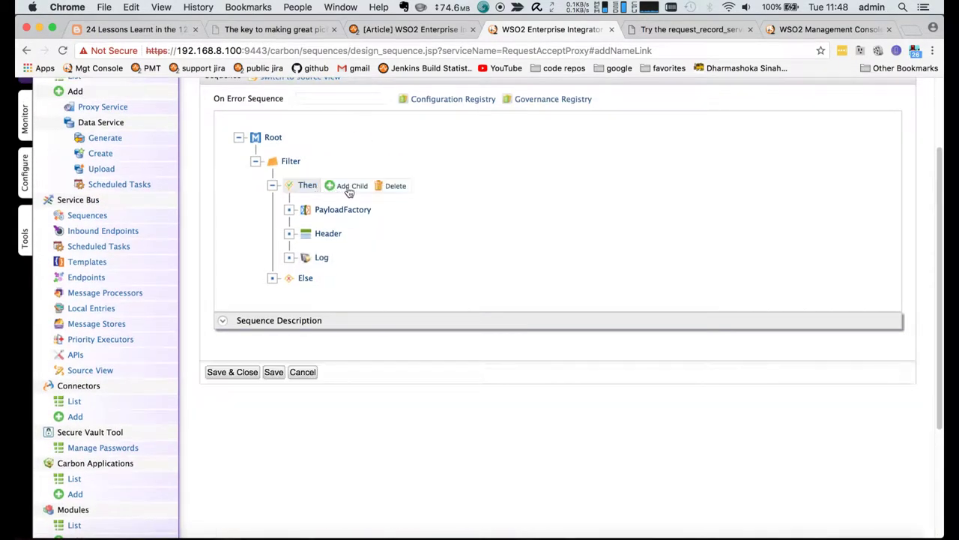
# - Add a Store mediator under Then, targeting customerRequestStore, and apply it
pyautogui.click(349, 187)
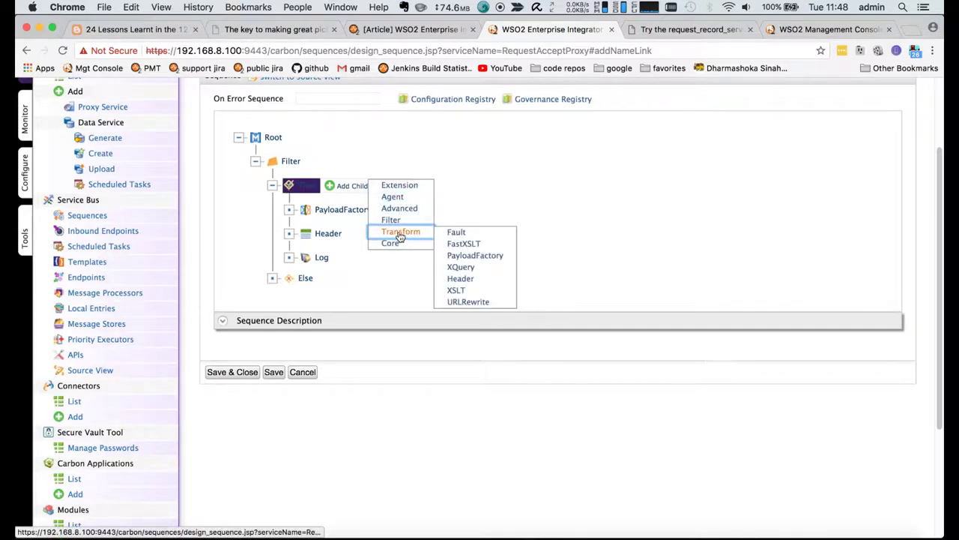
pyautogui.moveTo(403, 211)
pyautogui.click(457, 290)
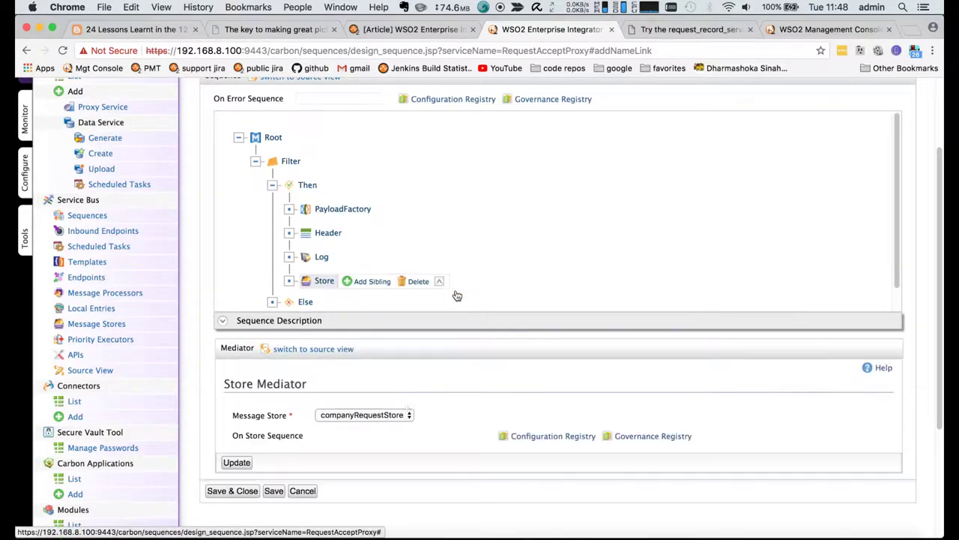
pyautogui.scroll(-1, 407, 409)
pyautogui.scroll(-1, 408, 410)
pyautogui.click(374, 330)
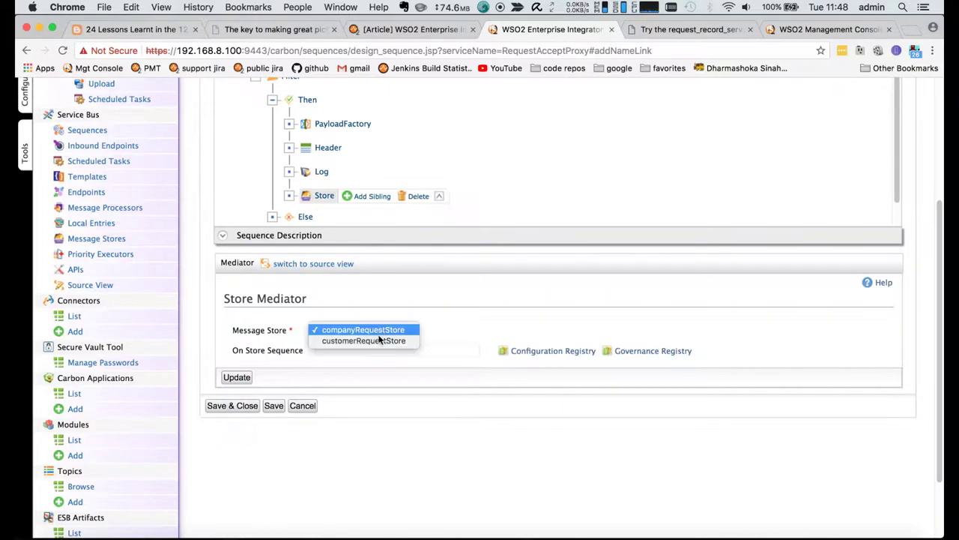
pyautogui.click(380, 339)
pyautogui.scroll(3, 468, 321)
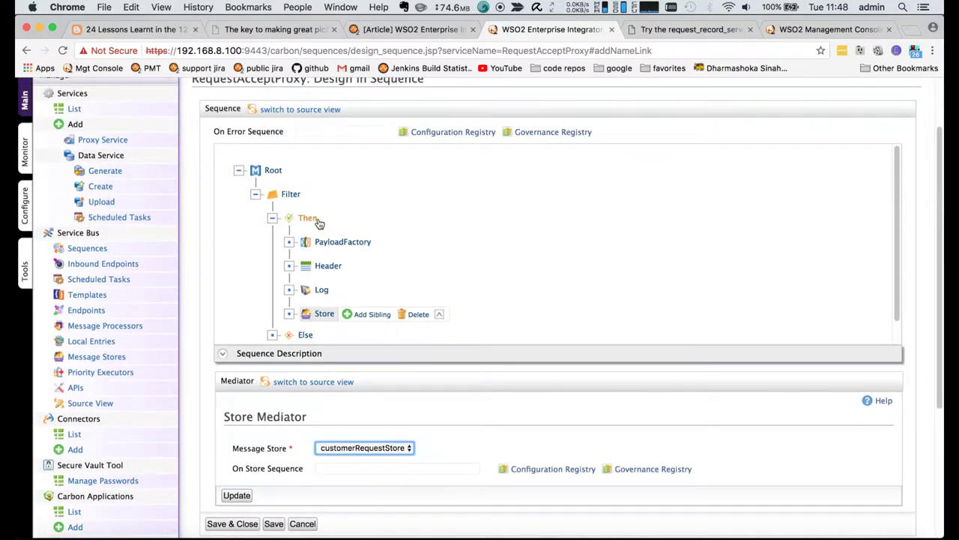
pyautogui.scroll(-3, 405, 312)
pyautogui.scroll(-1, 405, 312)
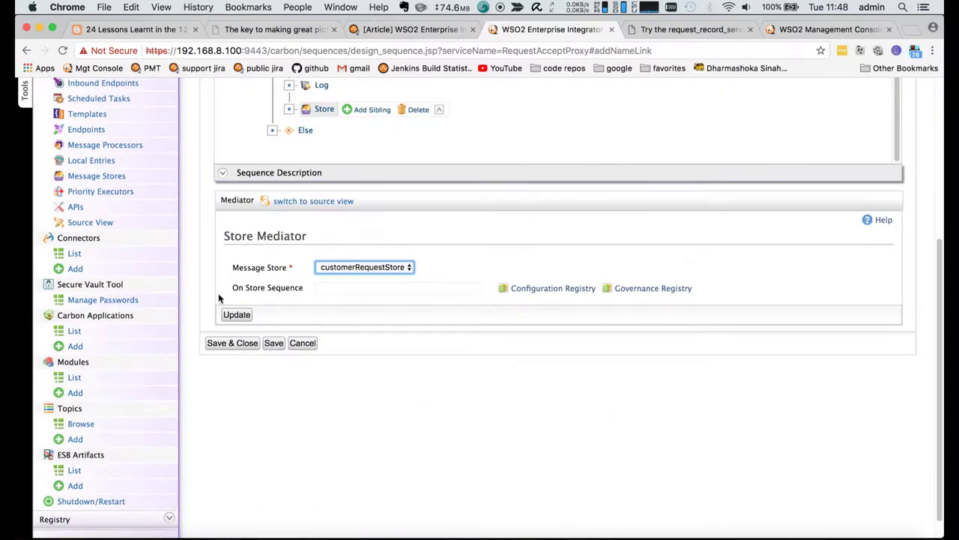
pyautogui.click(237, 318)
# - Review the Filter and Store mediator settings, then apply the Store step again
pyautogui.scroll(5, 377, 285)
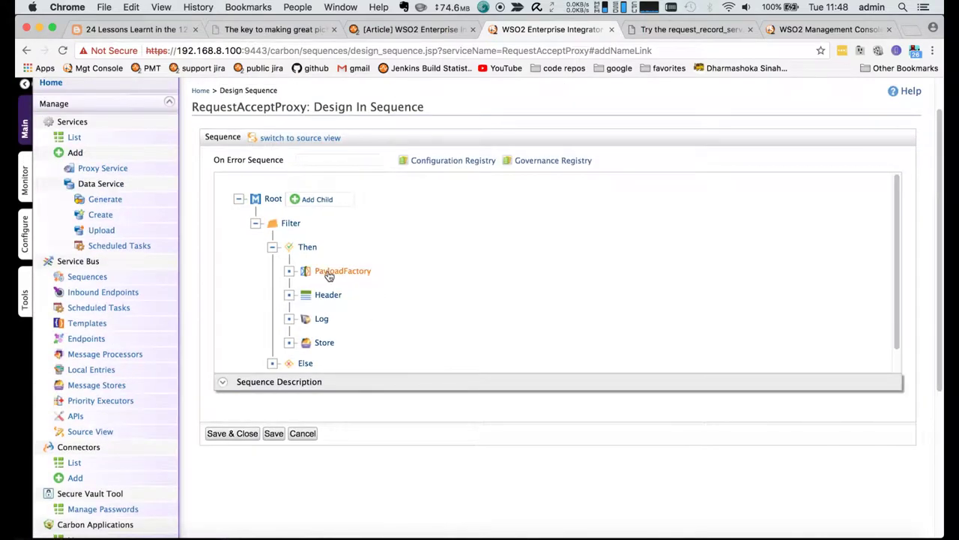
pyautogui.click(306, 248)
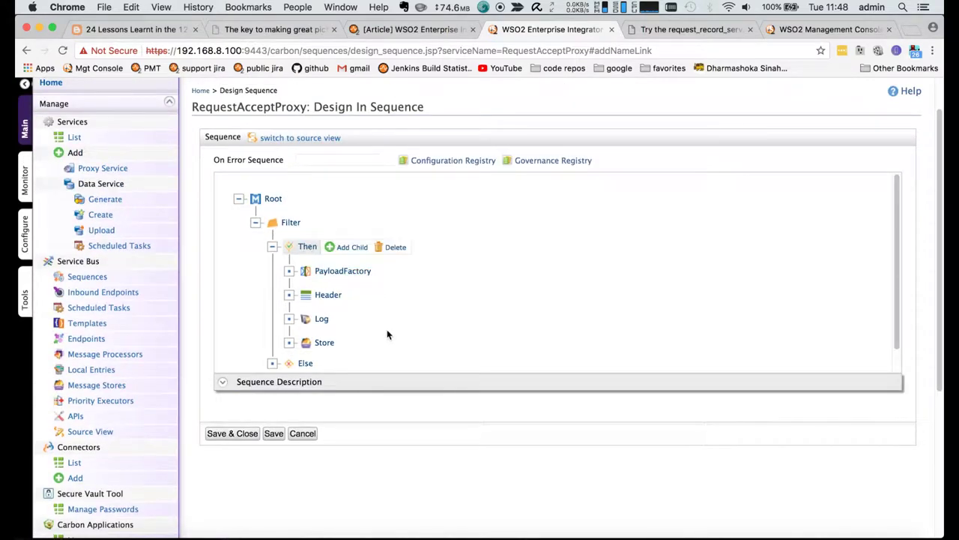
pyautogui.scroll(-5, 386, 334)
pyautogui.scroll(6, 386, 334)
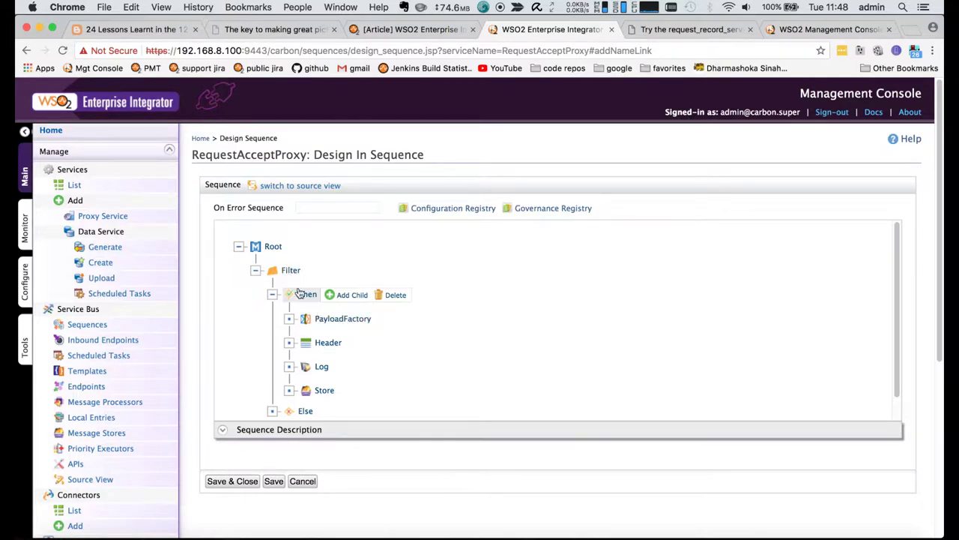
pyautogui.click(291, 271)
pyautogui.scroll(-4, 341, 318)
pyautogui.moveTo(380, 412); pyautogui.dragTo(313, 412)
pyautogui.click(322, 224)
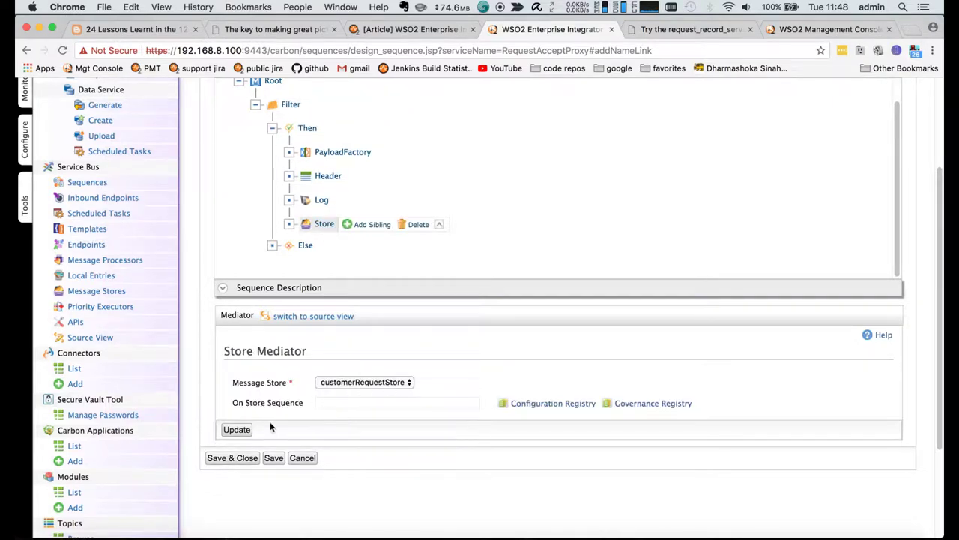
pyautogui.click(237, 429)
pyautogui.scroll(3, 349, 379)
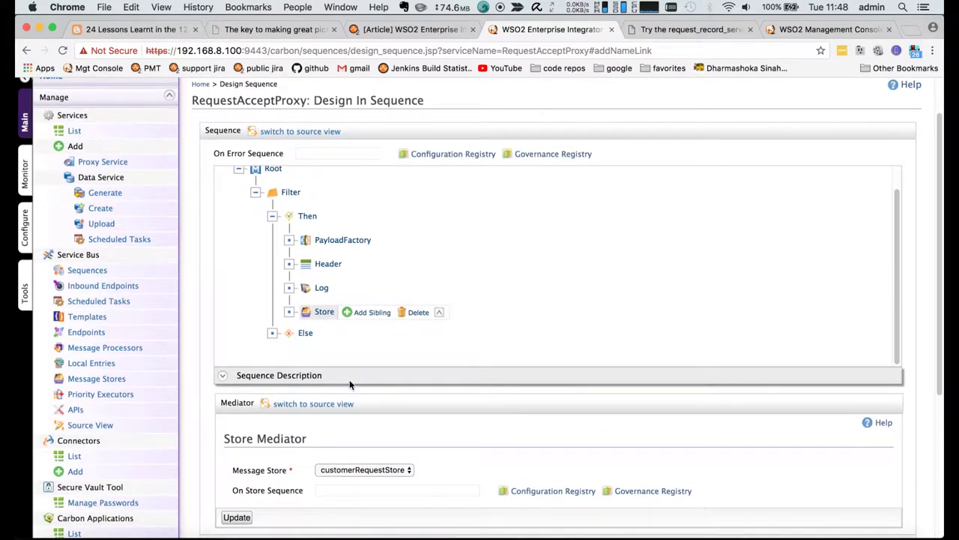
# - Add a PayloadFactory mediator under Else with the payload format defined inline
pyautogui.click(306, 334)
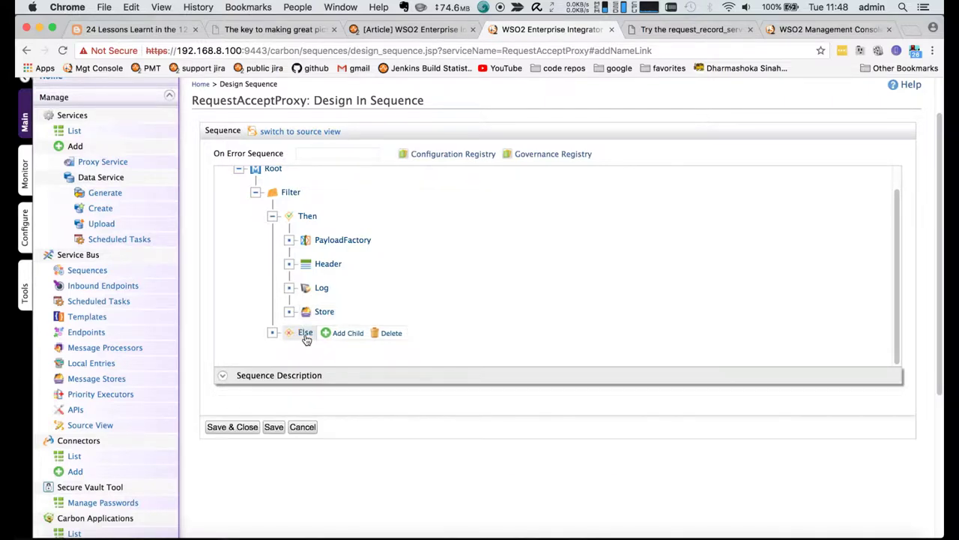
pyautogui.scroll(-2, 306, 340)
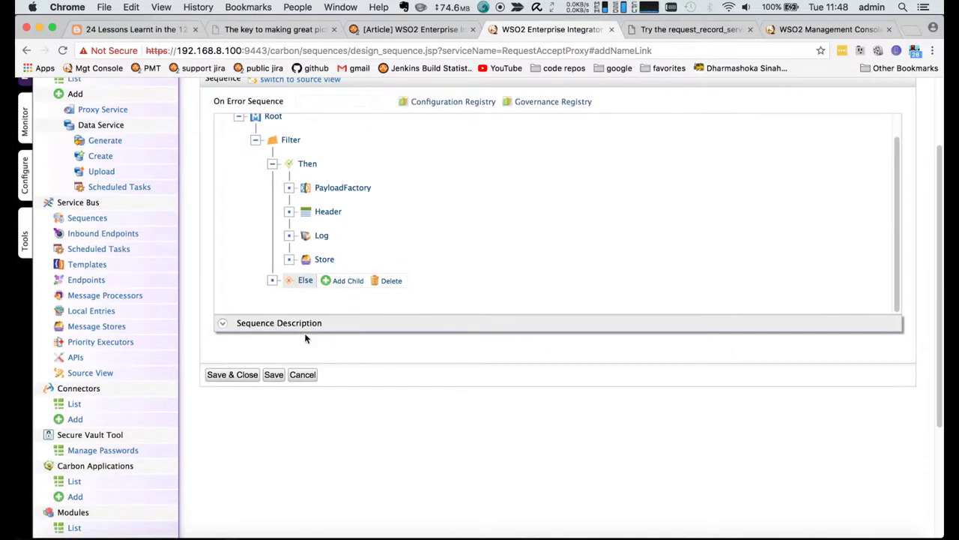
pyautogui.click(346, 281)
pyautogui.moveTo(388, 308)
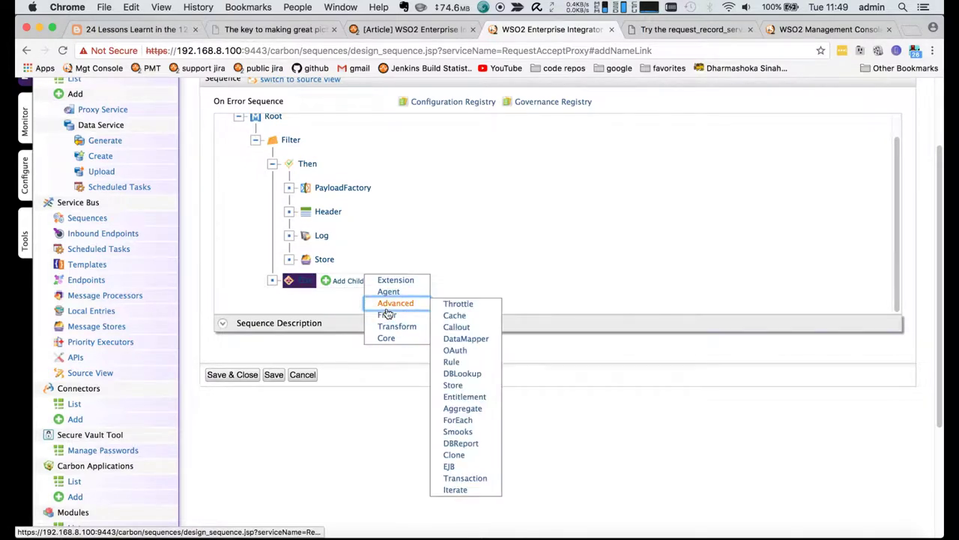
pyautogui.moveTo(389, 327)
pyautogui.click(459, 350)
pyautogui.scroll(-2, 419, 429)
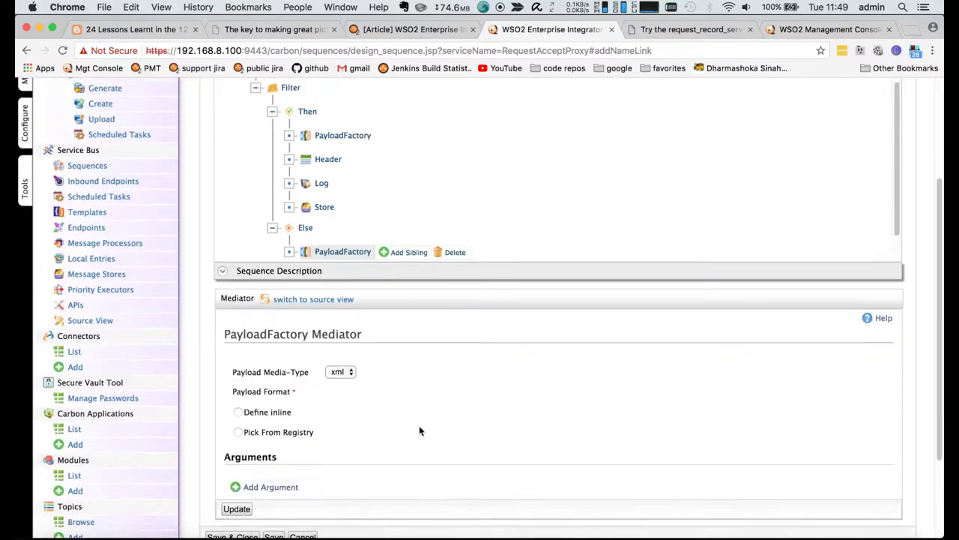
pyautogui.scroll(-4, 419, 431)
pyautogui.click(238, 291)
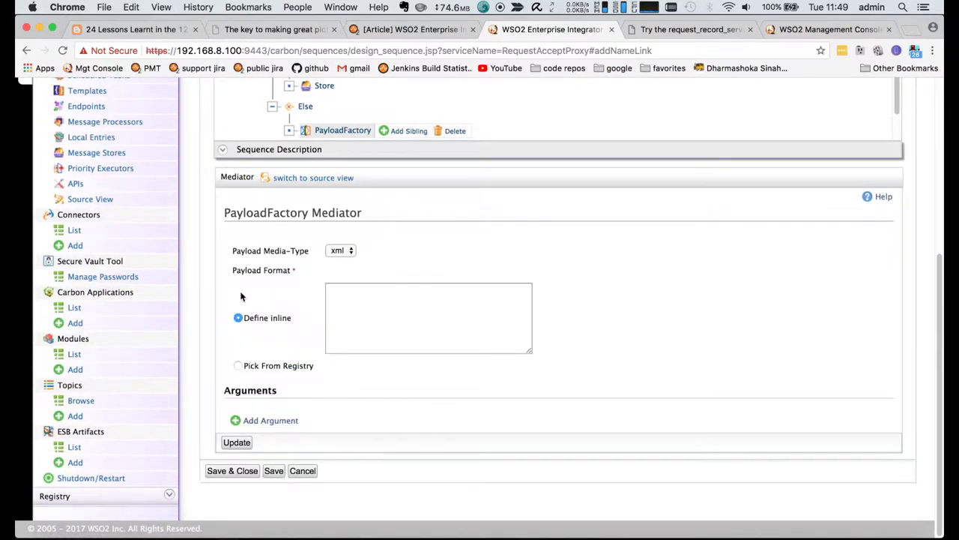
pyautogui.click(366, 301)
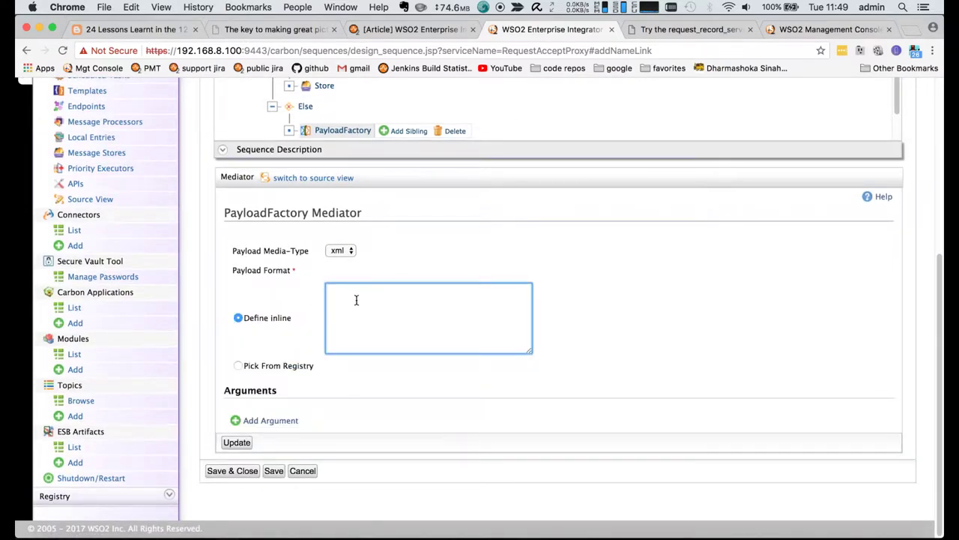
# - Check the addCompany request body on the Try-it page and bring up the Brackets editor
pyautogui.click(655, 30)
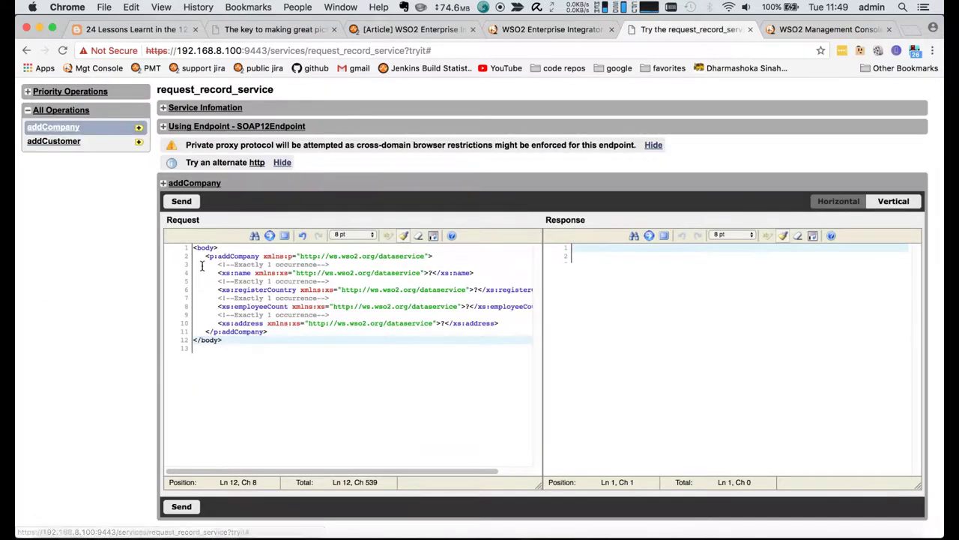
pyautogui.moveTo(205, 256); pyautogui.dragTo(172, 259)
pyautogui.click(291, 282)
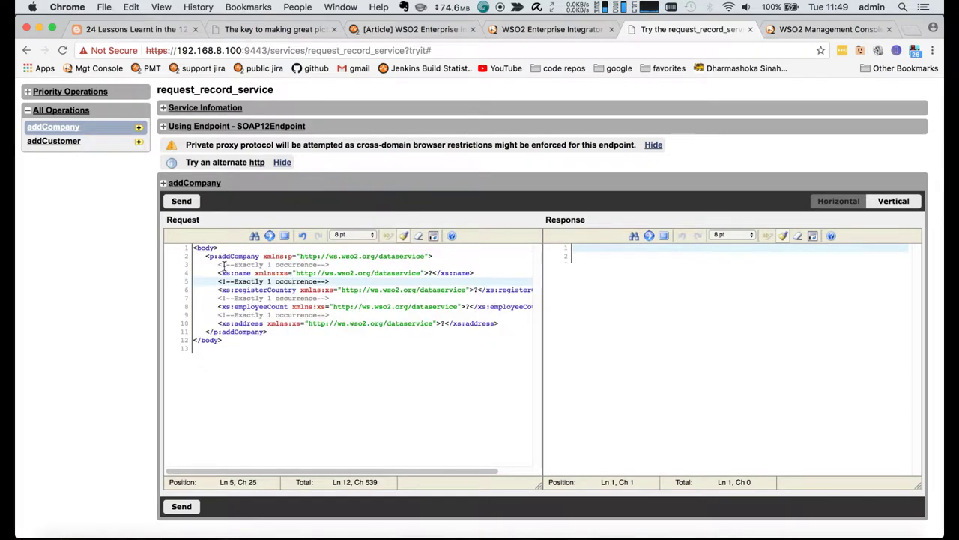
pyautogui.click(545, 29)
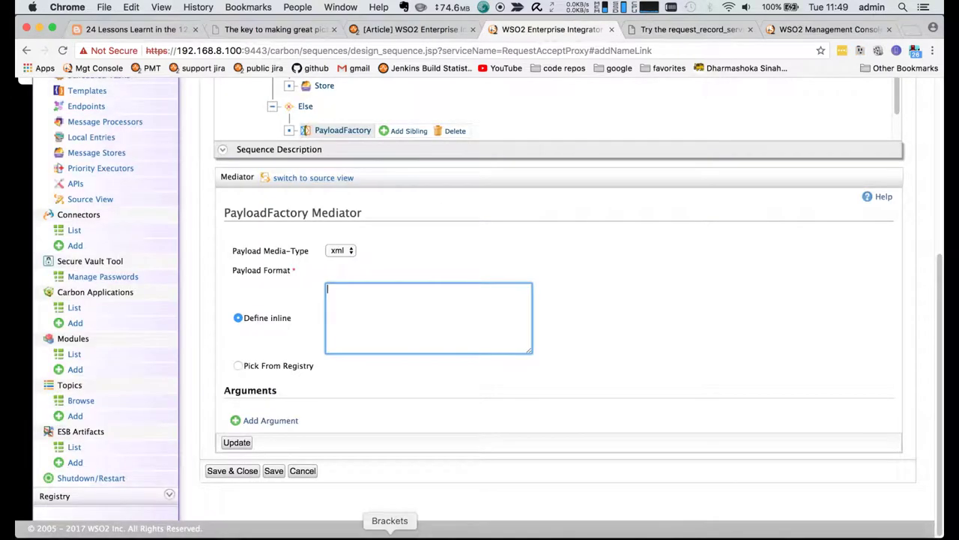
pyautogui.click(387, 534)
pyautogui.scroll(-10, 381, 362)
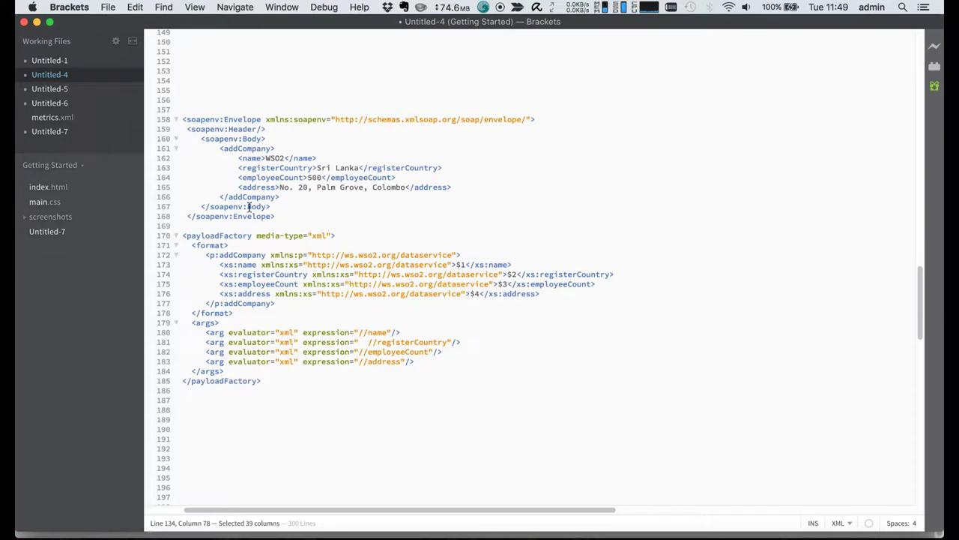
# - Paste the p:addCompany format XML from Brackets into the inline payload box
pyautogui.moveTo(276, 215); pyautogui.dragTo(175, 118)
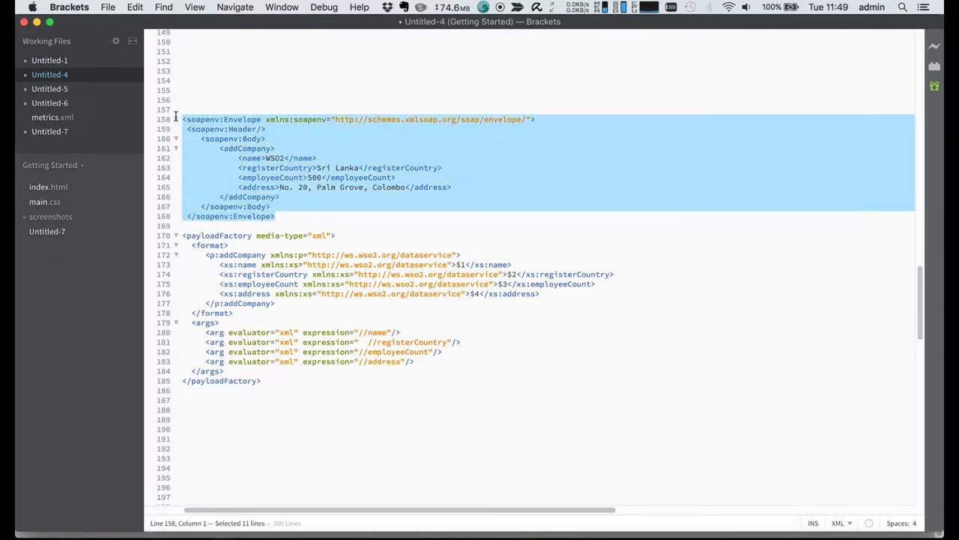
pyautogui.click(226, 283)
pyautogui.click(282, 305)
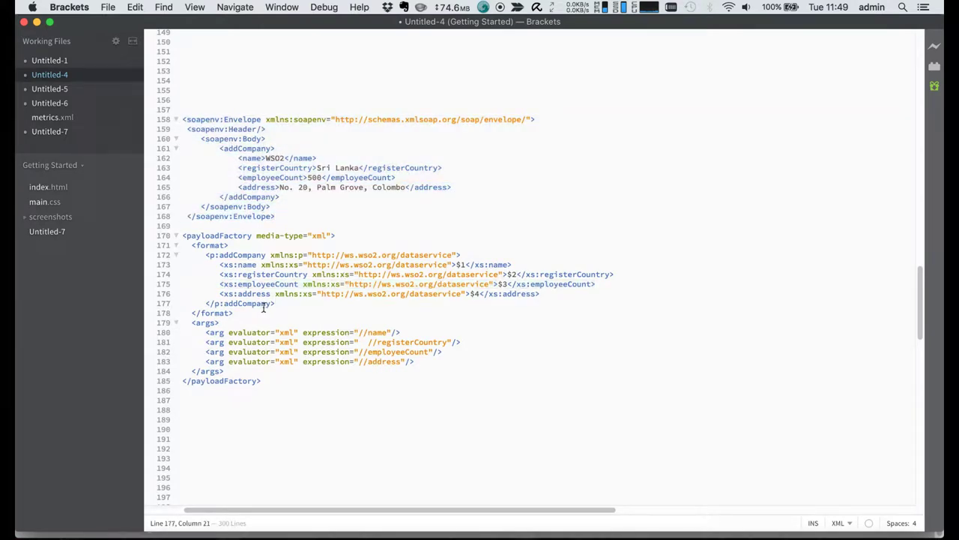
pyautogui.moveTo(278, 306); pyautogui.dragTo(169, 254)
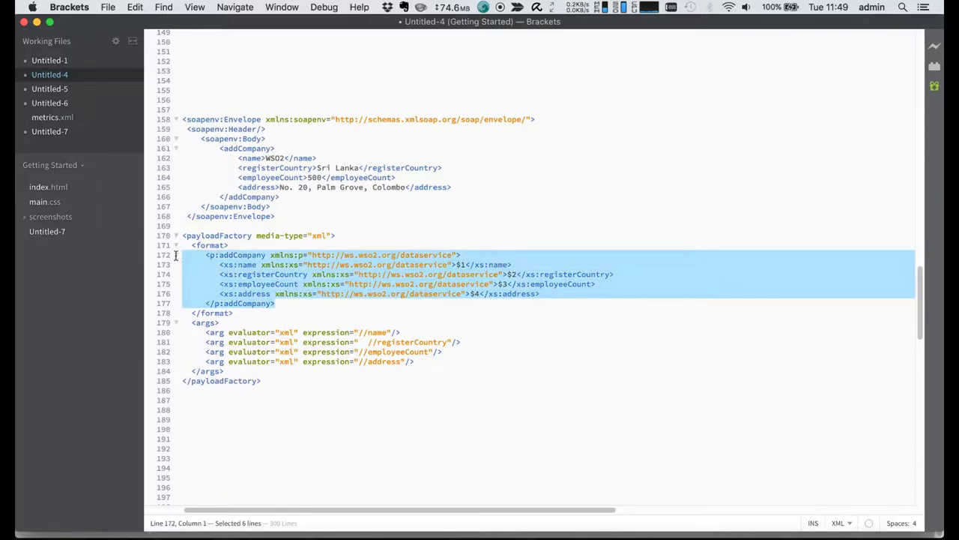
pyautogui.press('super+c')
pyautogui.press('super+Tab')
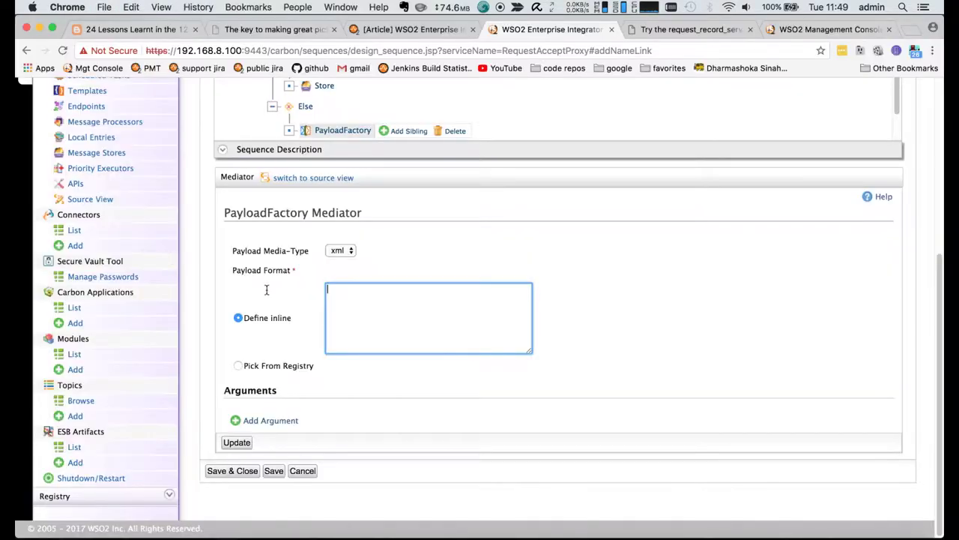
pyautogui.press('super+v')
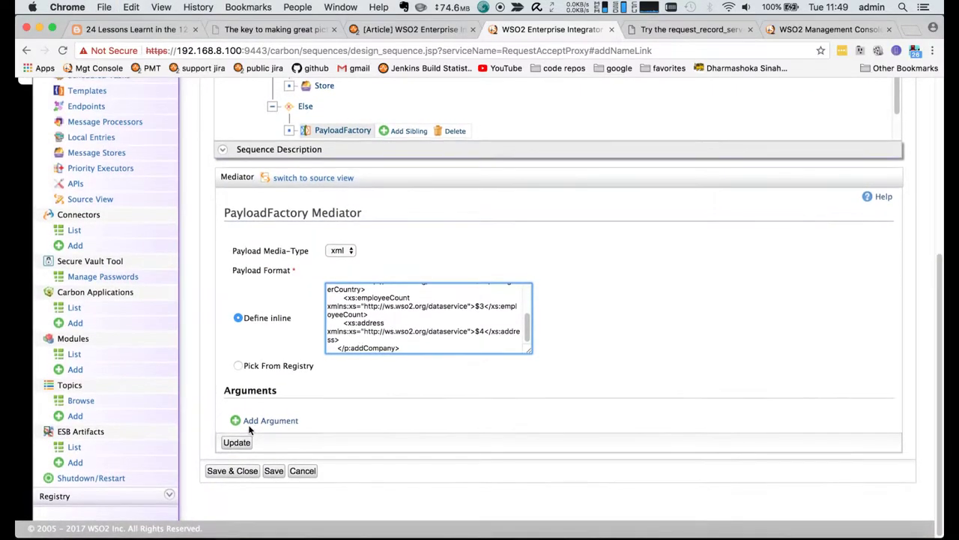
# - Add the first two payload arguments, //name and //registerCountry, as expressions
pyautogui.click(268, 420)
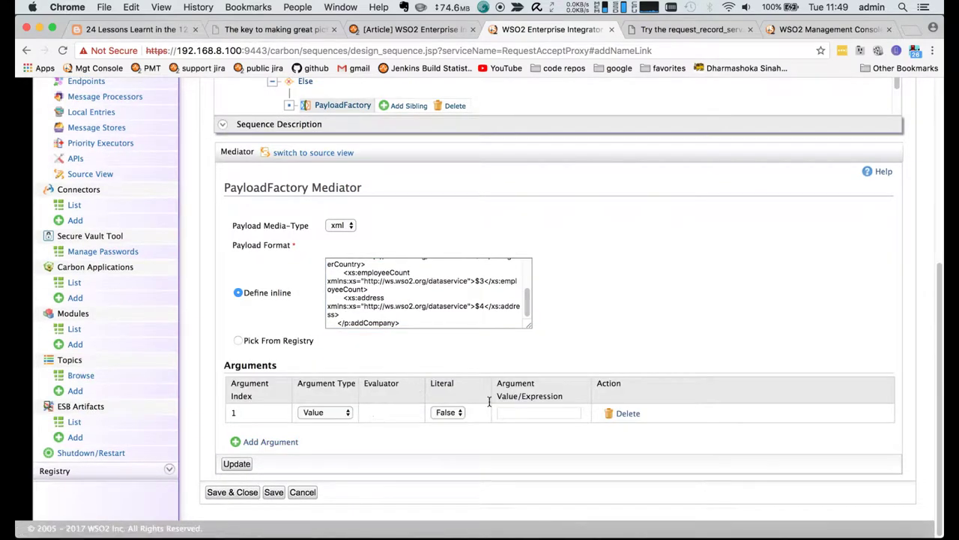
pyautogui.click(344, 411)
pyautogui.press('Escape')
pyautogui.press('super+Tab')
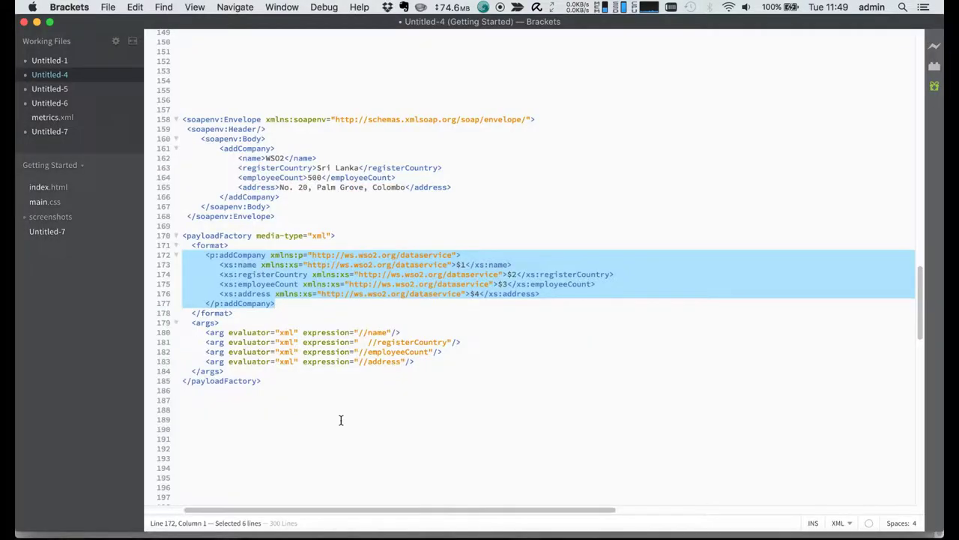
pyautogui.click(359, 332)
pyautogui.moveTo(358, 332); pyautogui.dragTo(390, 332)
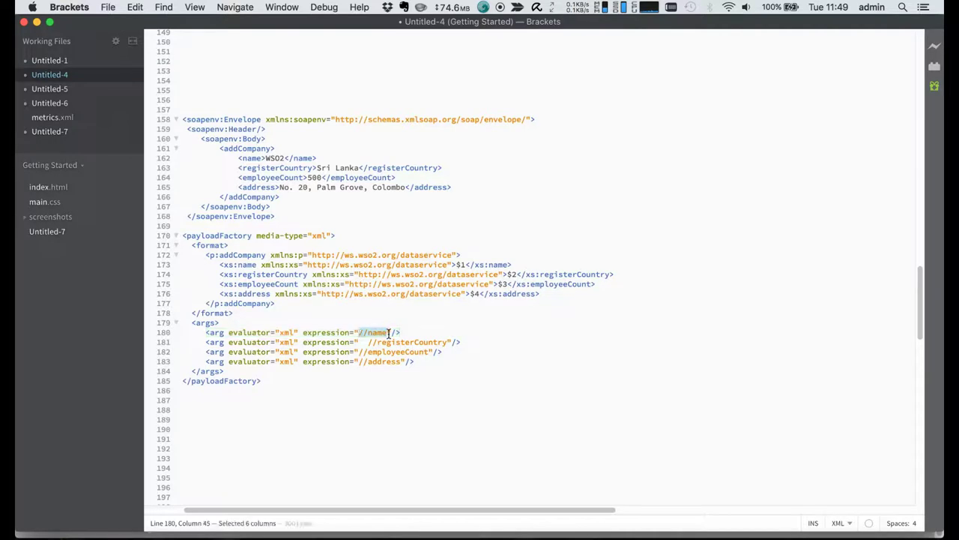
pyautogui.press('super+c')
pyautogui.press('super+Tab')
pyautogui.click(499, 413)
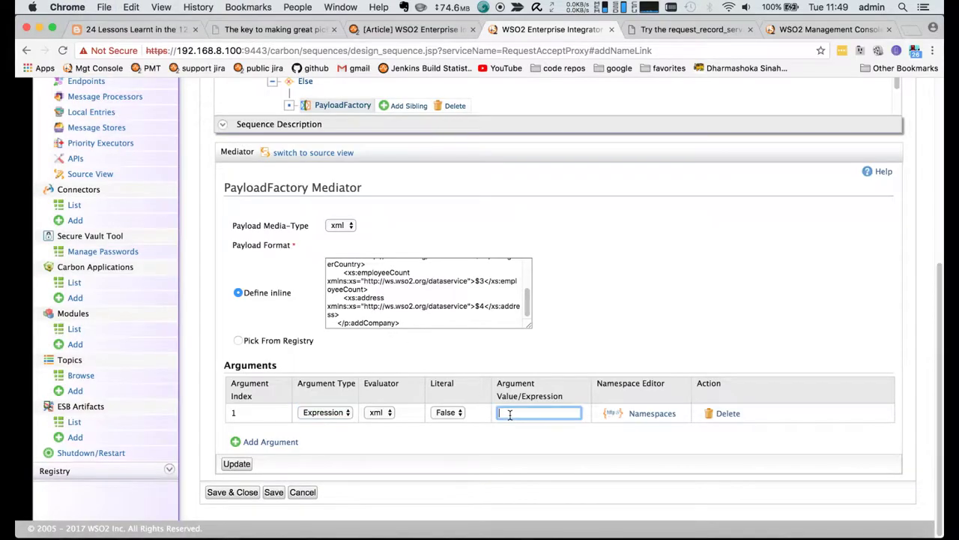
pyautogui.press('super+v')
pyautogui.click(271, 442)
pyautogui.press('super+Tab')
pyautogui.moveTo(366, 341); pyautogui.dragTo(448, 342)
pyautogui.press('super+c')
pyautogui.press('super+Tab')
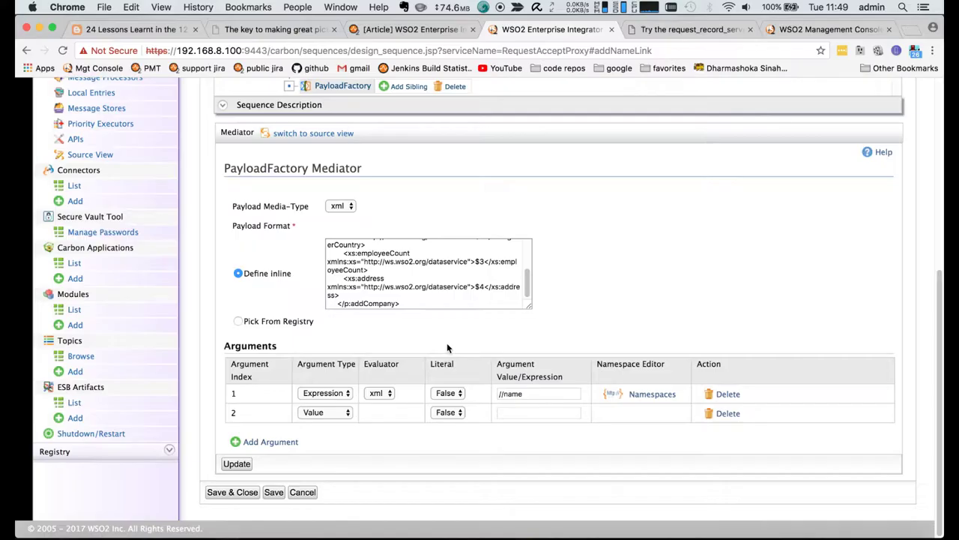
pyautogui.click(504, 415)
pyautogui.press('super+v')
pyautogui.click(326, 412)
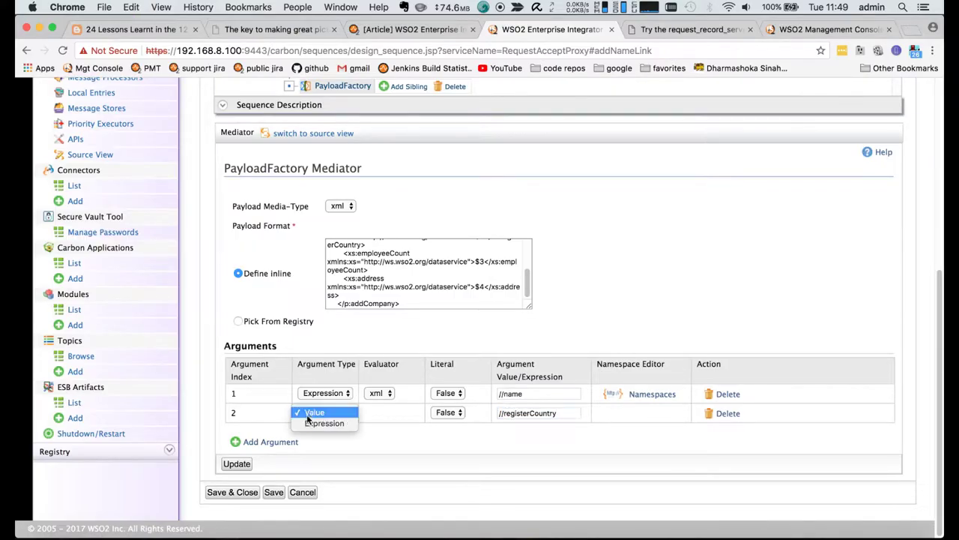
pyautogui.click(294, 424)
# - Add //employeeCount and //address as expression arguments three and four, then apply
pyautogui.click(259, 441)
pyautogui.press('super+Tab')
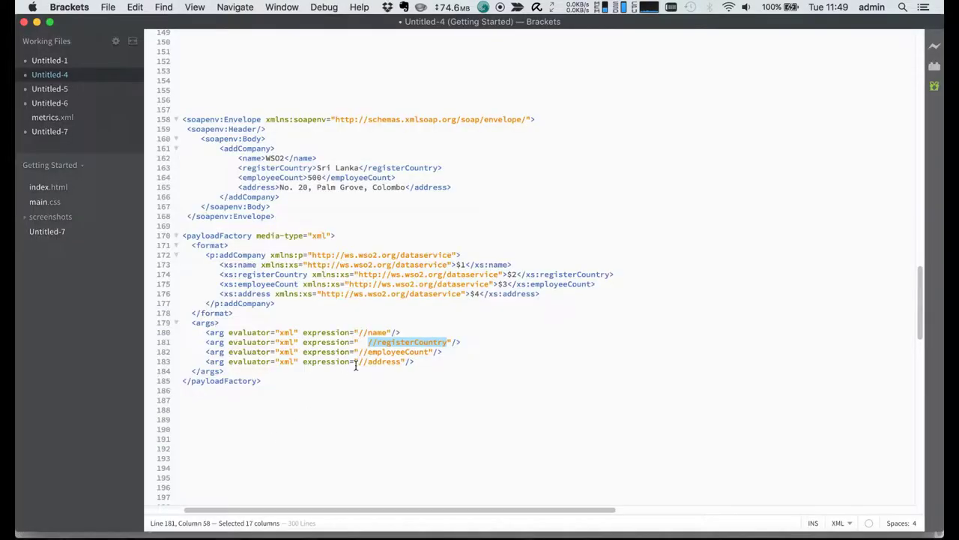
pyautogui.click(359, 351)
pyautogui.moveTo(359, 351); pyautogui.dragTo(433, 351)
pyautogui.press('super+c')
pyautogui.press('super+Tab')
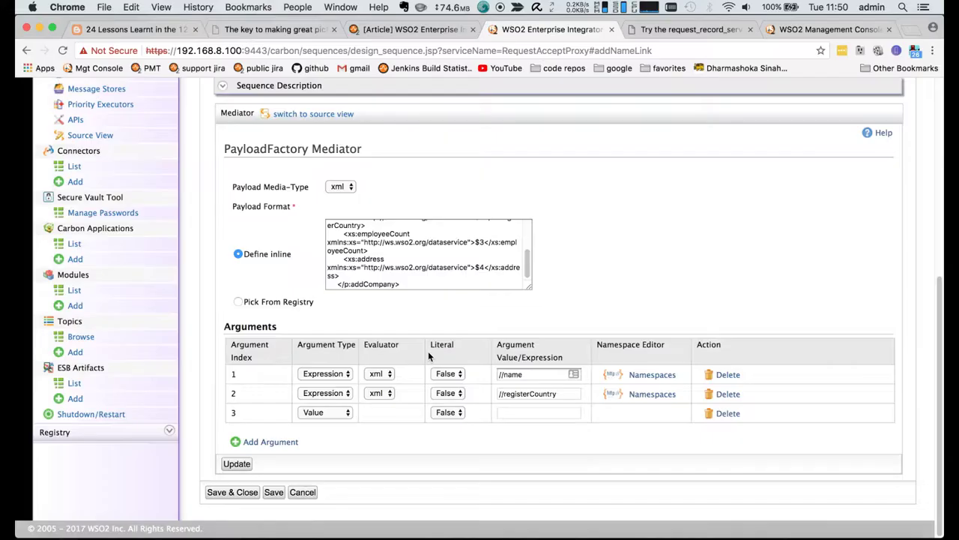
pyautogui.click(505, 413)
pyautogui.press('super+v')
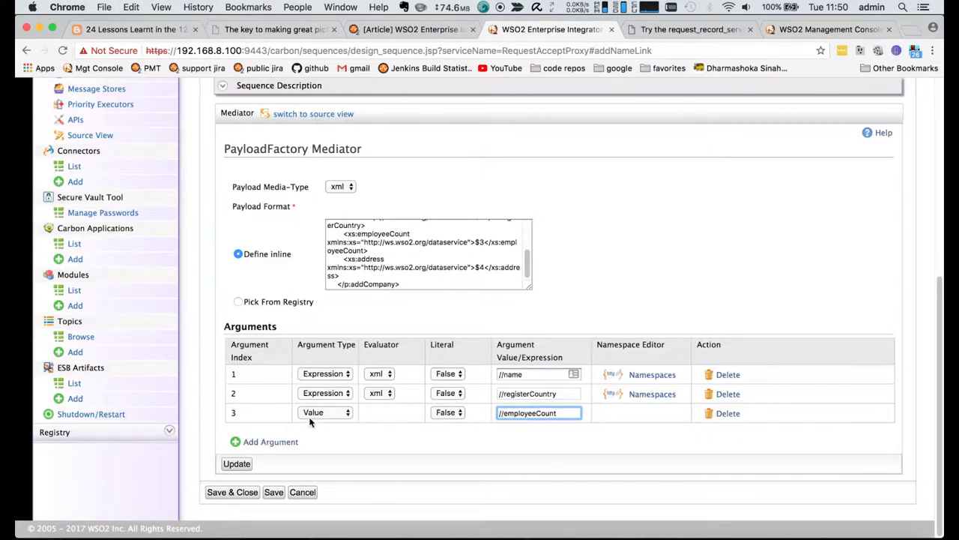
pyautogui.click(315, 414)
pyautogui.click(321, 411)
pyautogui.press('super+Tab')
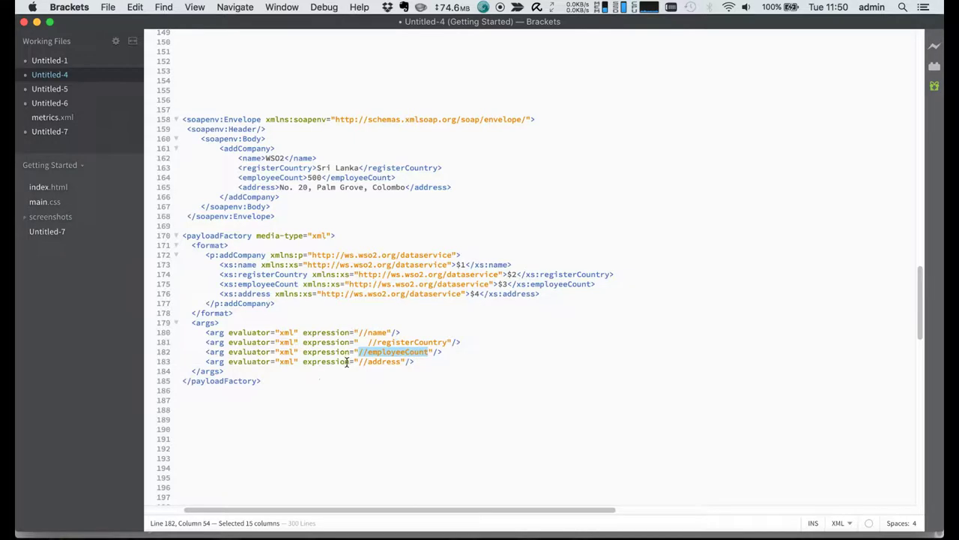
pyautogui.moveTo(359, 362); pyautogui.dragTo(401, 363)
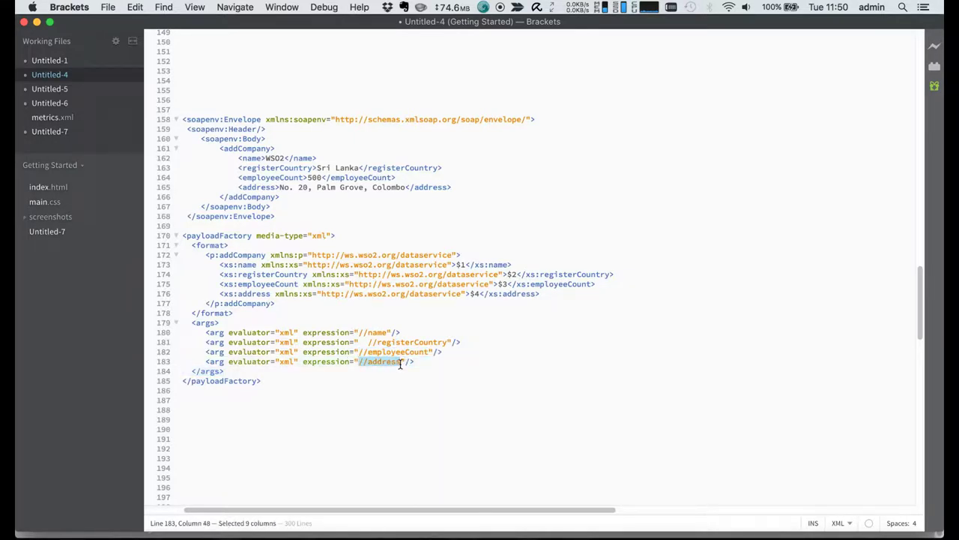
pyautogui.press('super+Tab')
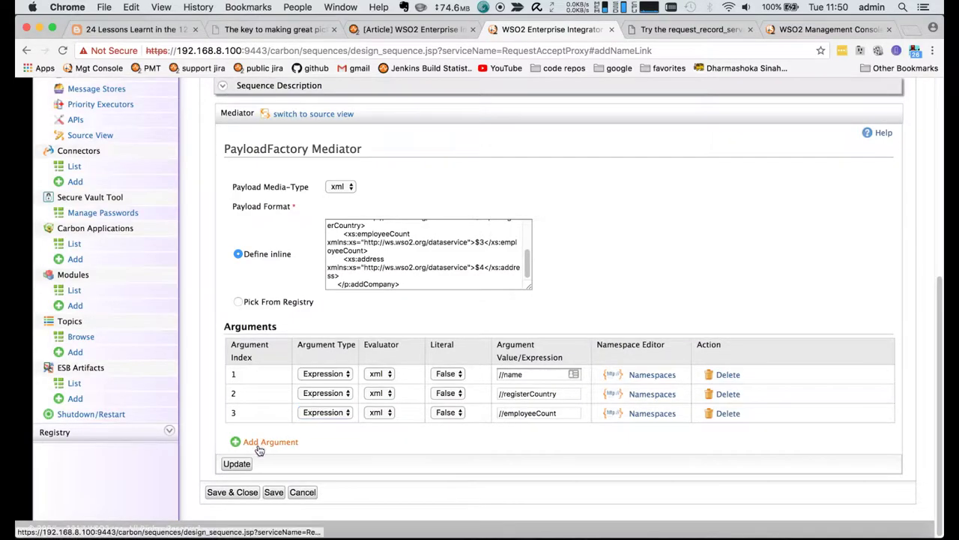
pyautogui.click(263, 441)
pyautogui.click(502, 412)
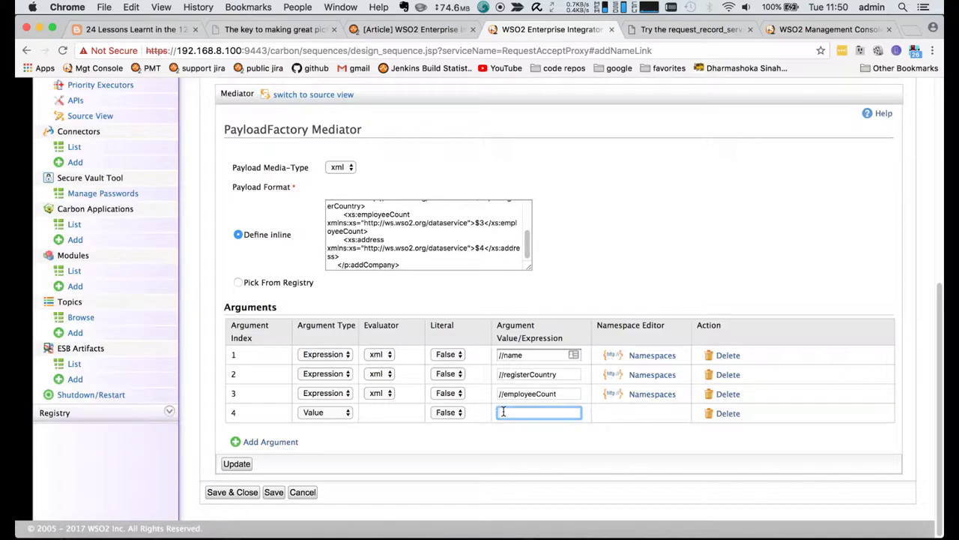
pyautogui.press('super+v')
pyautogui.click(326, 412)
pyautogui.click(338, 424)
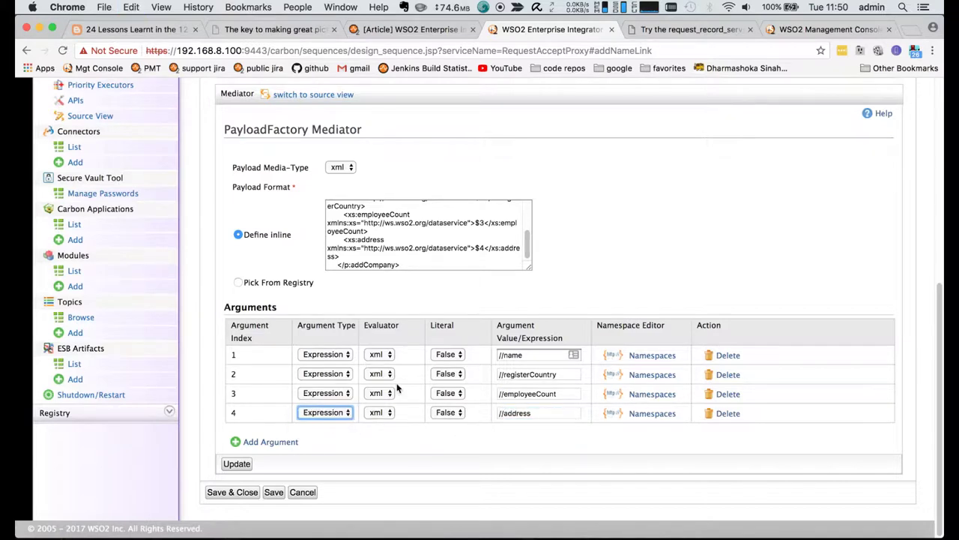
pyautogui.click(236, 463)
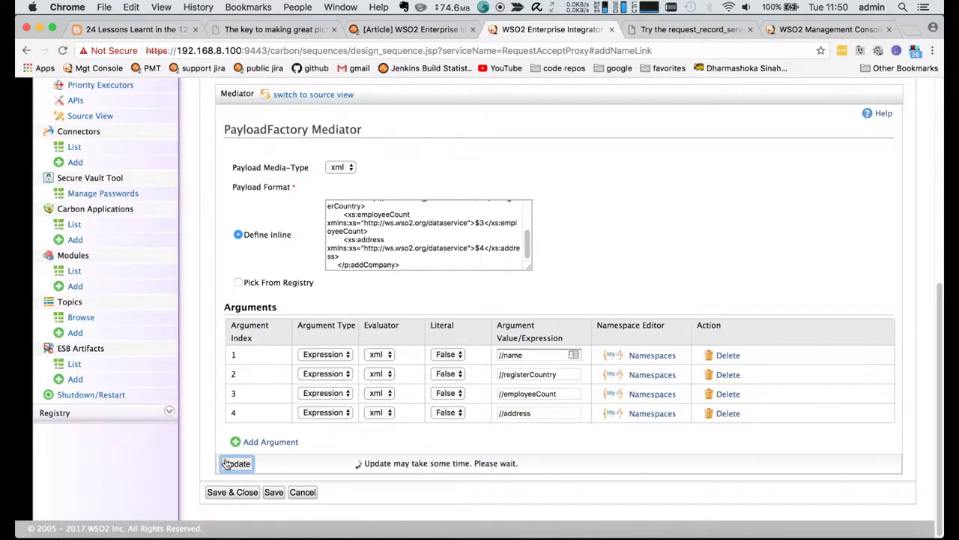
# - Add a Header mediator under Else and fill in Action as its name
pyautogui.scroll(-2, 412, 346)
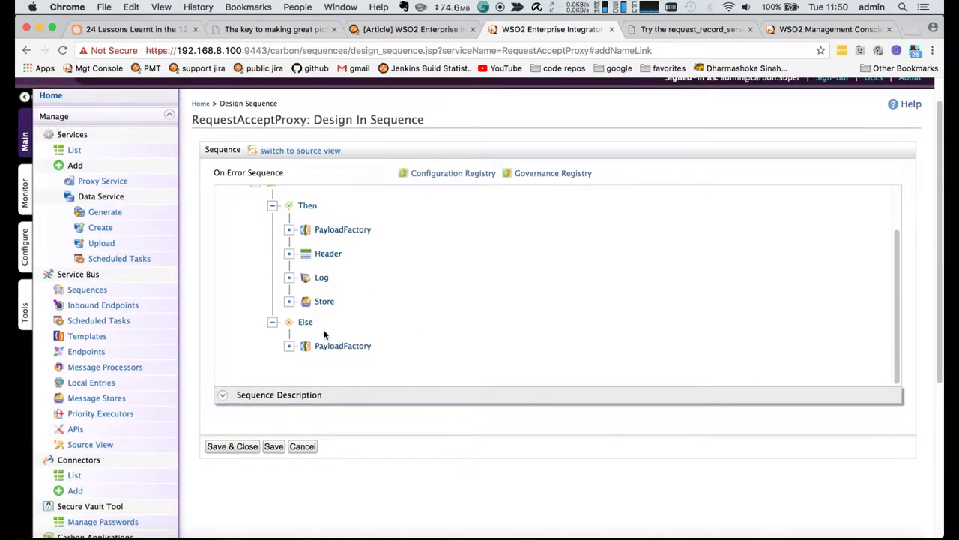
pyautogui.click(349, 323)
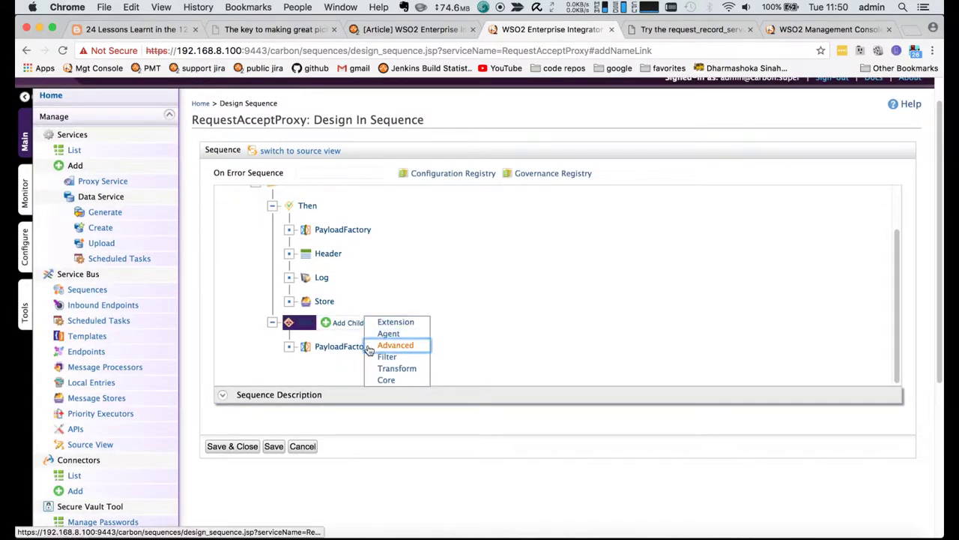
pyautogui.moveTo(376, 357)
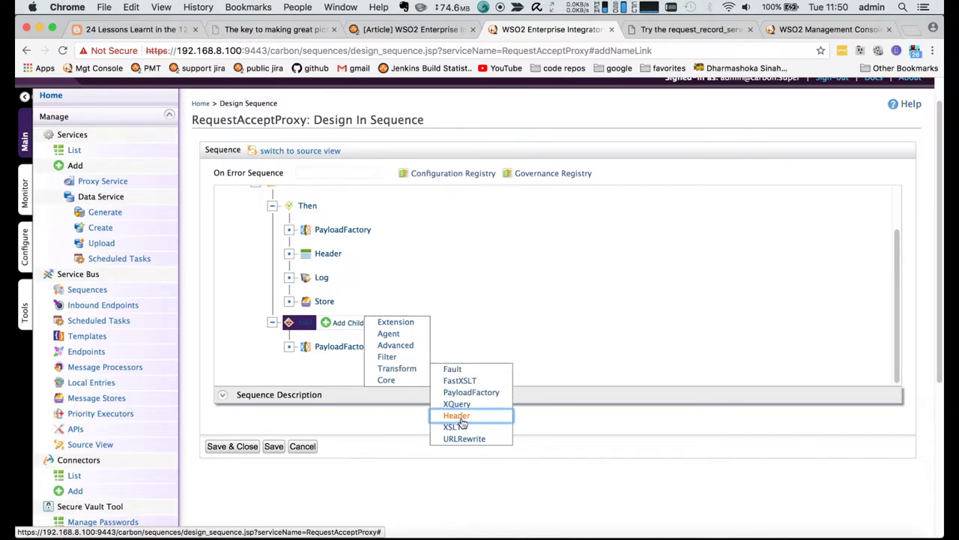
pyautogui.click(457, 420)
pyautogui.scroll(-3, 367, 354)
pyautogui.click(378, 345)
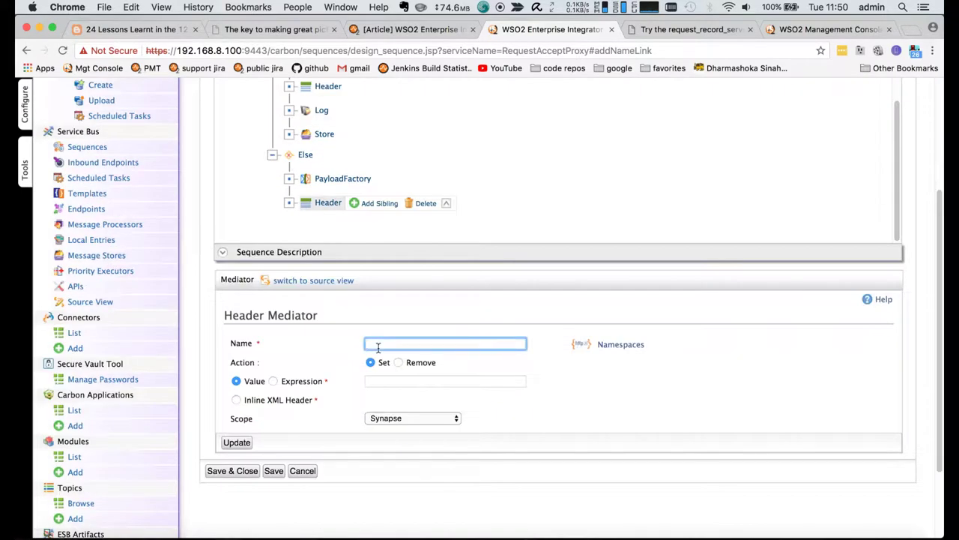
pyautogui.click(378, 384)
# - Set the header value to addCompany from the Try-it request, scope Synapse, and apply
pyautogui.hotkey('ctrl', 'Tab')
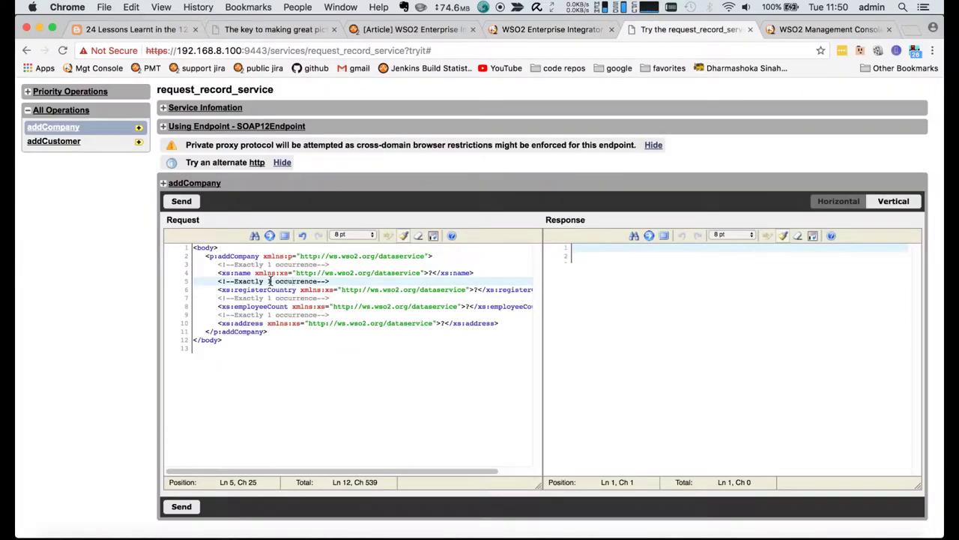
pyautogui.moveTo(260, 256); pyautogui.dragTo(217, 258)
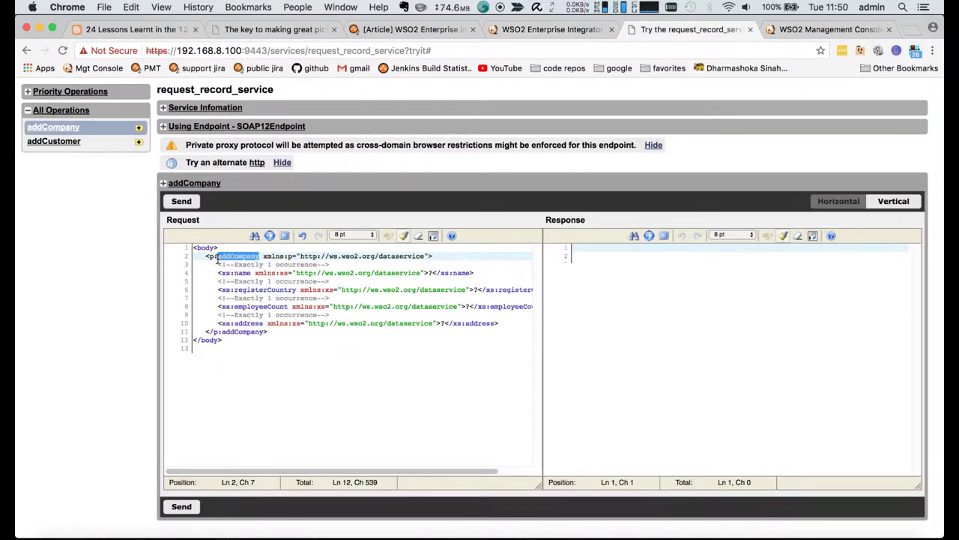
pyautogui.press('super+c')
pyautogui.hotkey('ctrl', 'shift', 'Tab')
pyautogui.press('super+v')
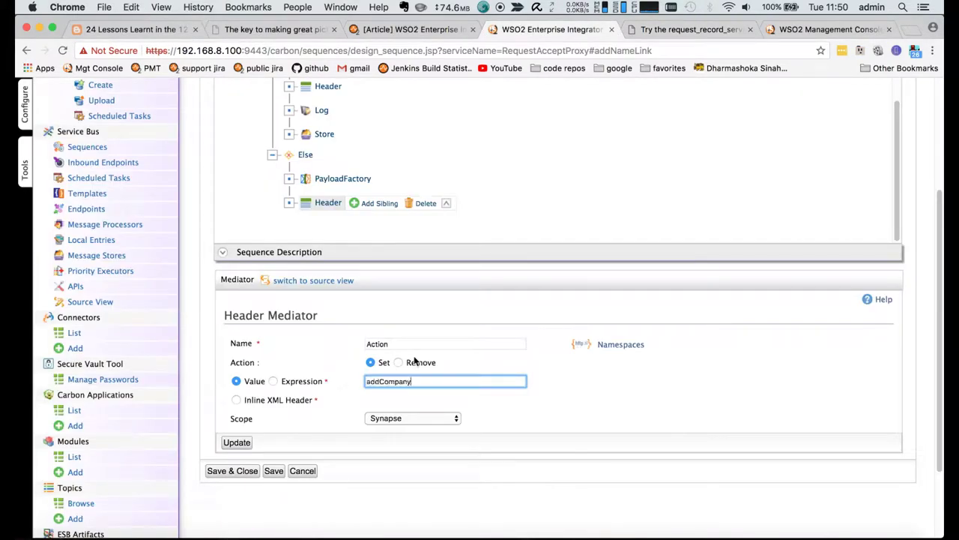
pyautogui.click(402, 422)
pyautogui.click(382, 432)
pyautogui.click(237, 443)
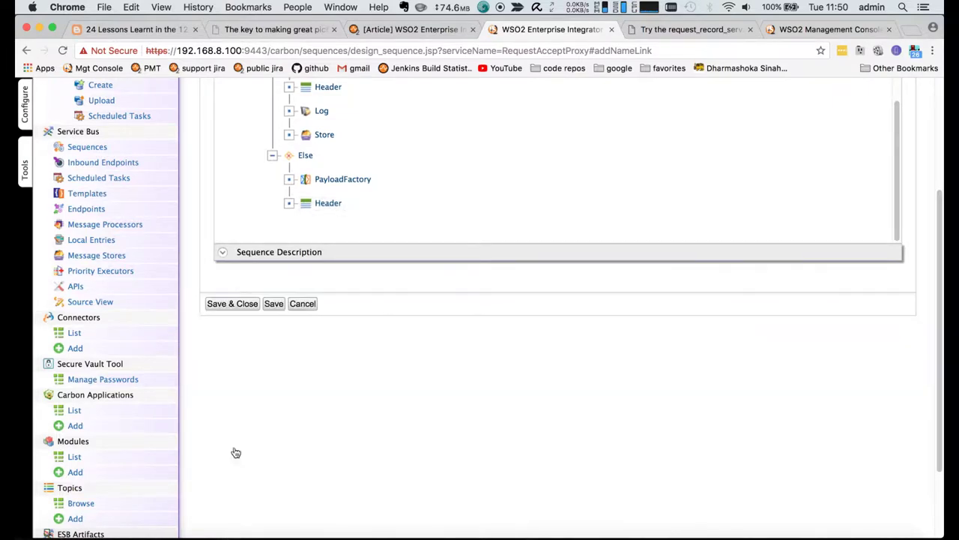
# - Add a Log mediator under Else with log level Full
pyautogui.scroll(3, 379, 451)
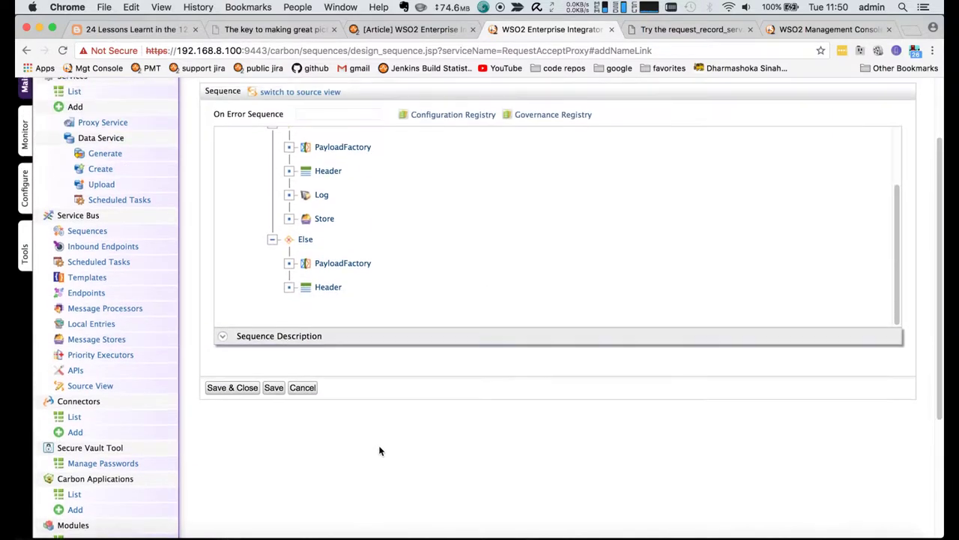
pyautogui.click(304, 240)
pyautogui.click(347, 239)
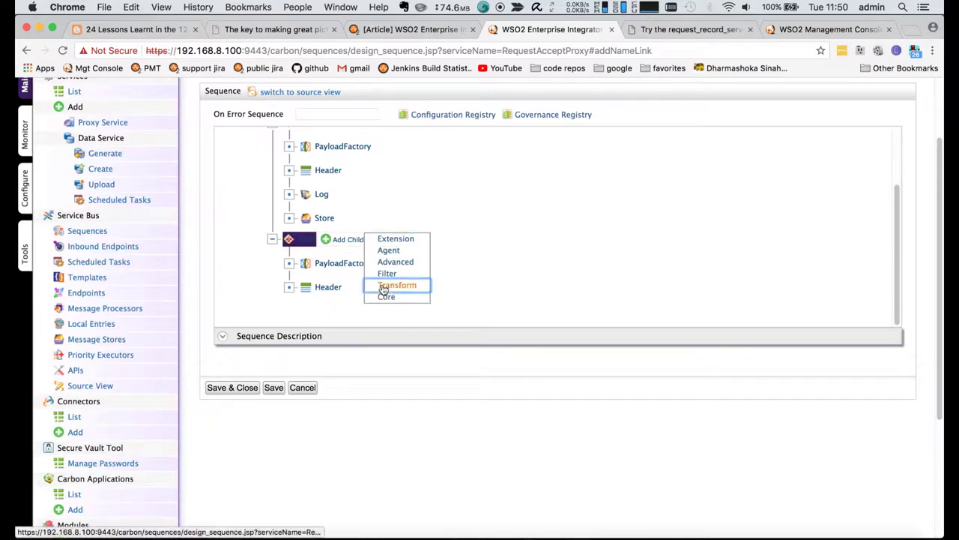
pyautogui.moveTo(382, 288)
pyautogui.click(454, 345)
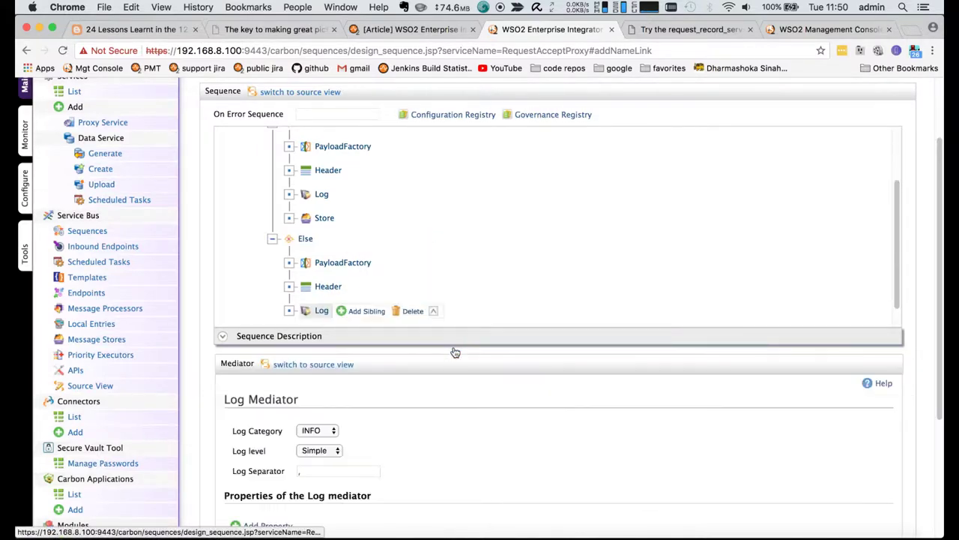
pyautogui.scroll(-1, 343, 436)
pyautogui.click(330, 393)
pyautogui.click(311, 382)
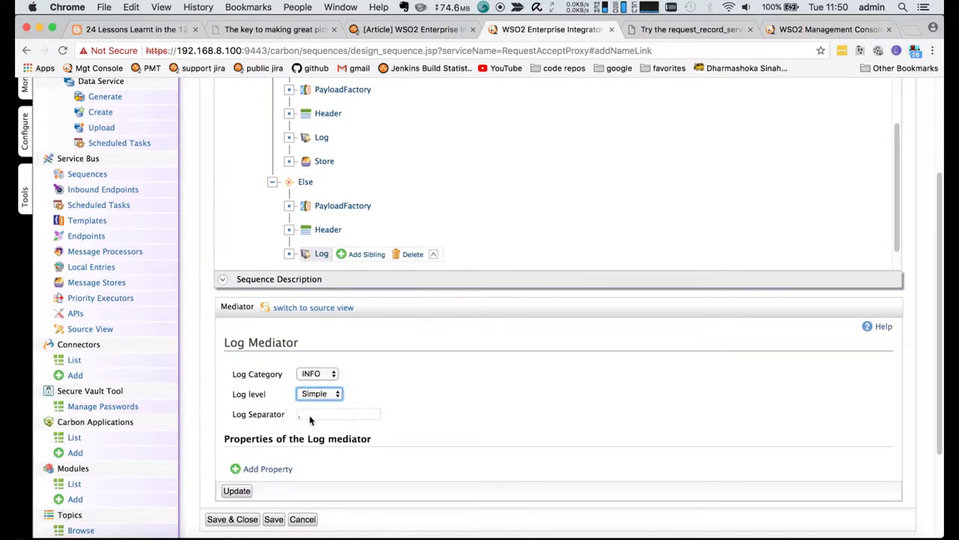
# - Give the Log property ACCEPT_PROXY with value COMPANY_PAYLOAD_AFTER_TRANSFORM and apply it
pyautogui.click(275, 469)
pyautogui.click(270, 345)
pyautogui.write('AAA')
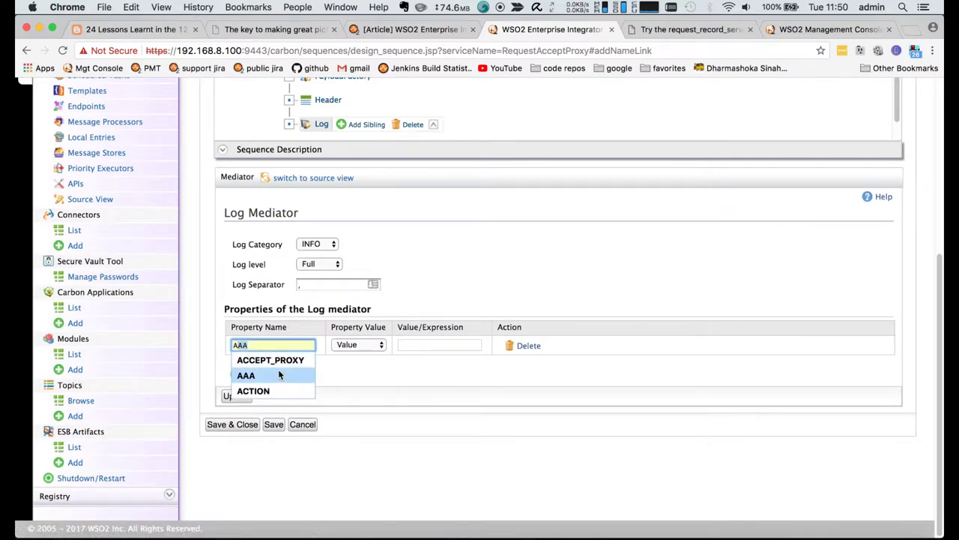
pyautogui.click(270, 359)
pyautogui.click(417, 345)
pyautogui.write('C')
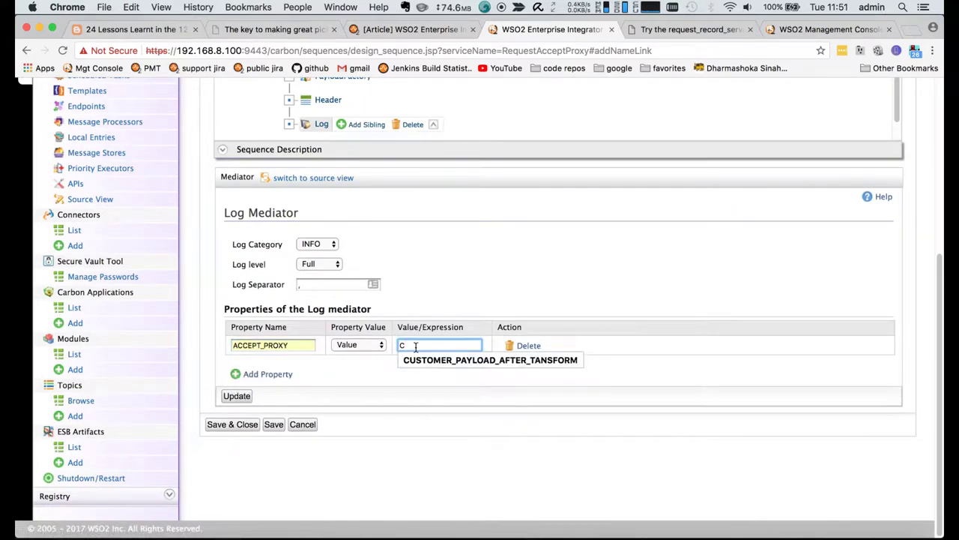
pyautogui.write('O')
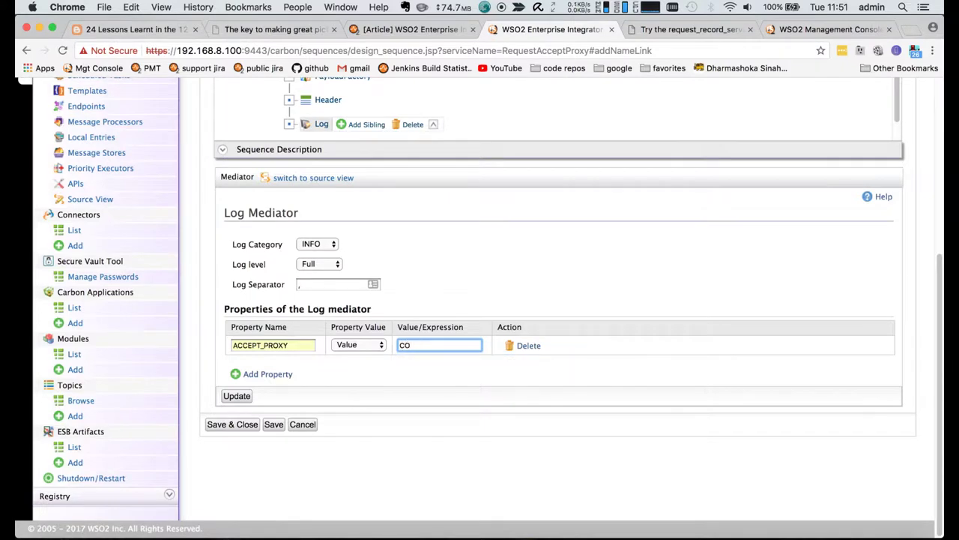
pyautogui.press('BackSpace')
pyautogui.write('OM')
pyautogui.write('PANY_PAYLOAD_AFTER_TRAN')
pyautogui.write('SFORM')
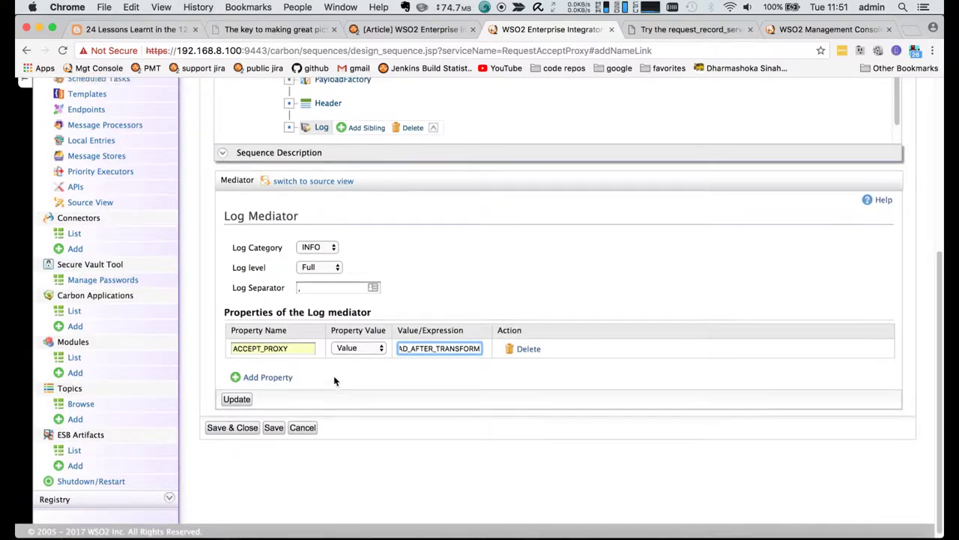
pyautogui.scroll(1, 334, 375)
pyautogui.click(235, 429)
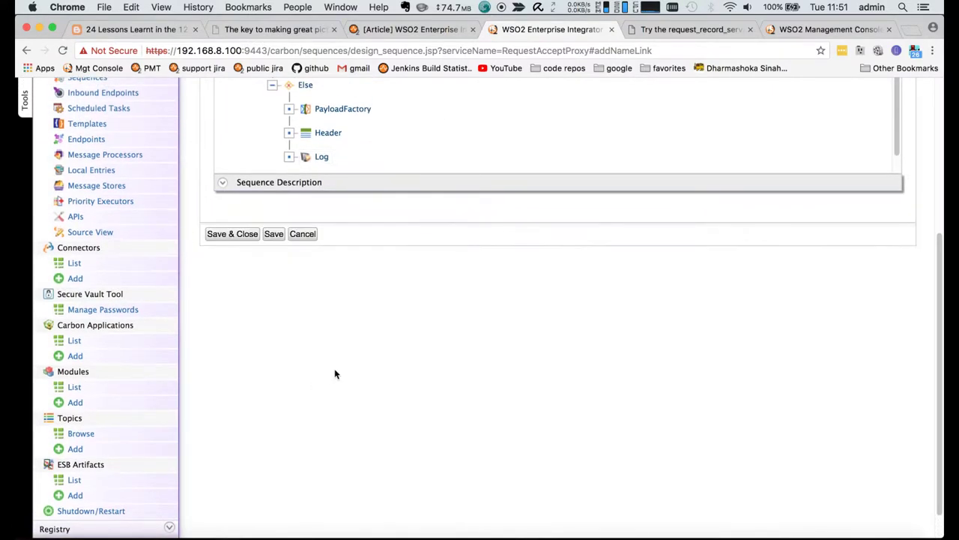
# - Add a Store mediator to companyRequestStore at the end of Else and apply it
pyautogui.scroll(5, 334, 368)
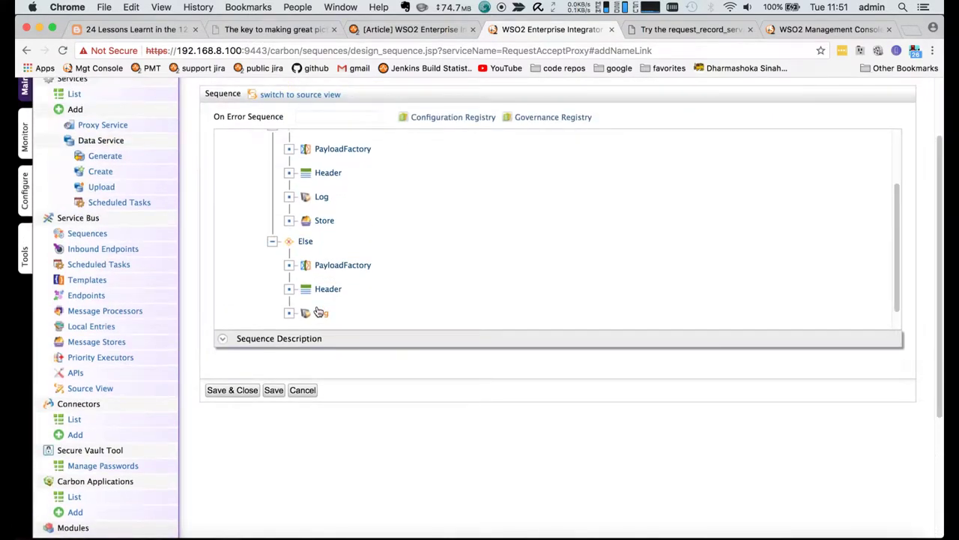
pyautogui.scroll(-1, 349, 310)
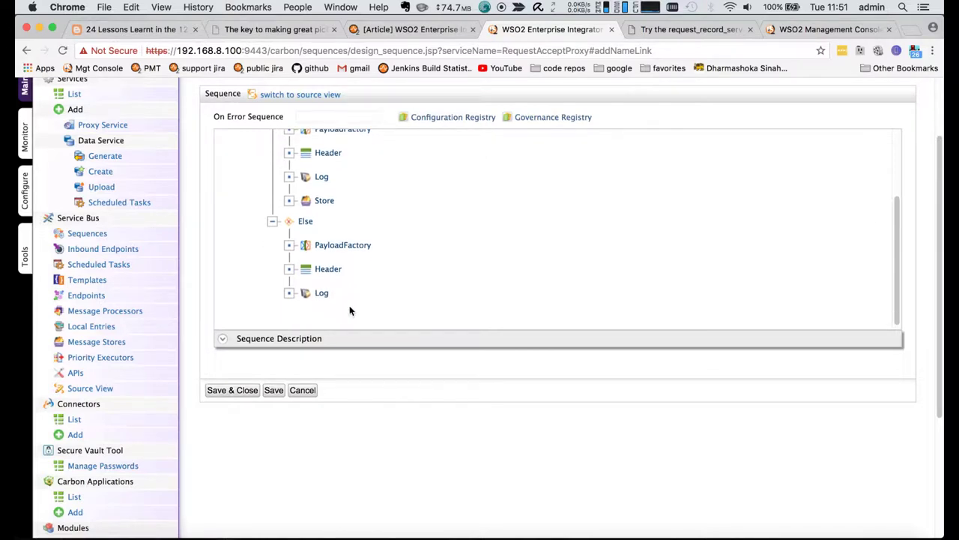
pyautogui.moveTo(307, 224)
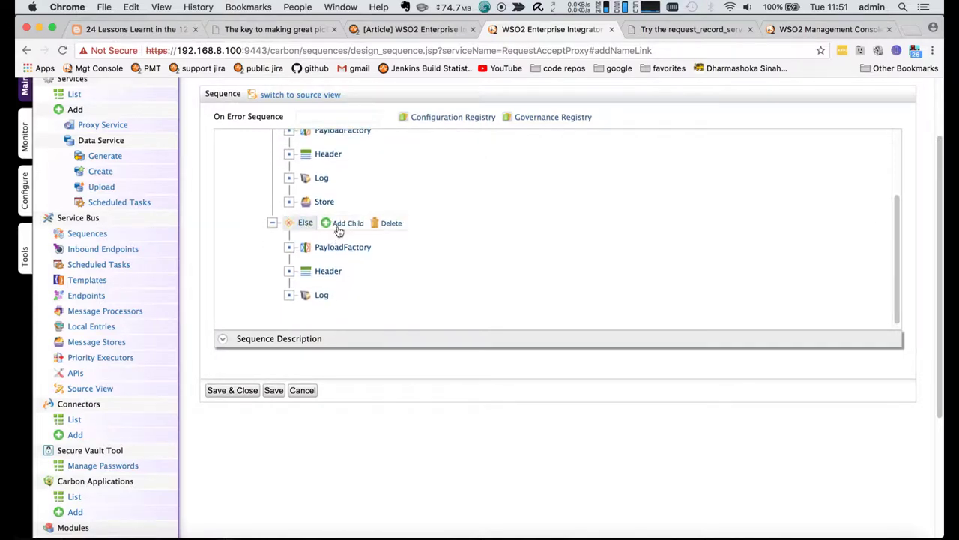
pyautogui.click(343, 225)
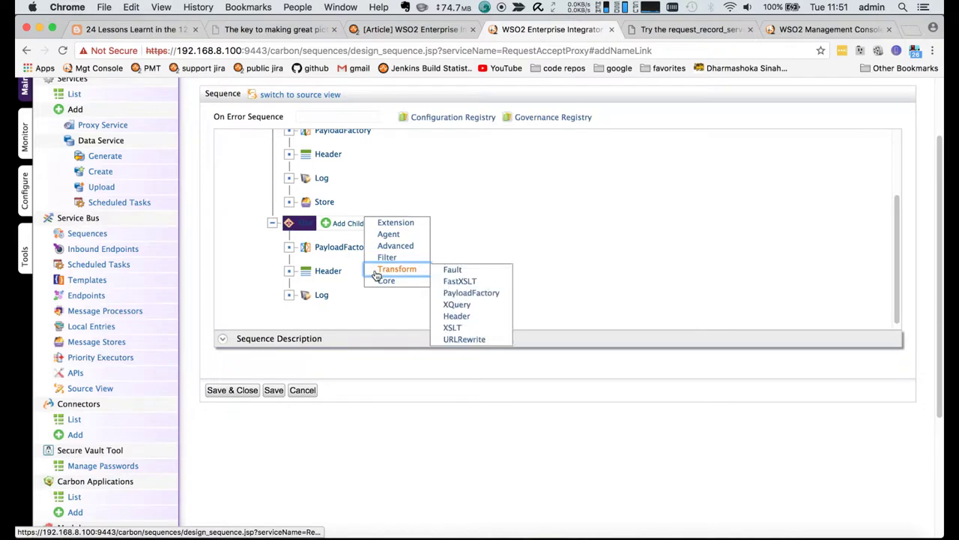
pyautogui.moveTo(395, 246)
pyautogui.click(453, 327)
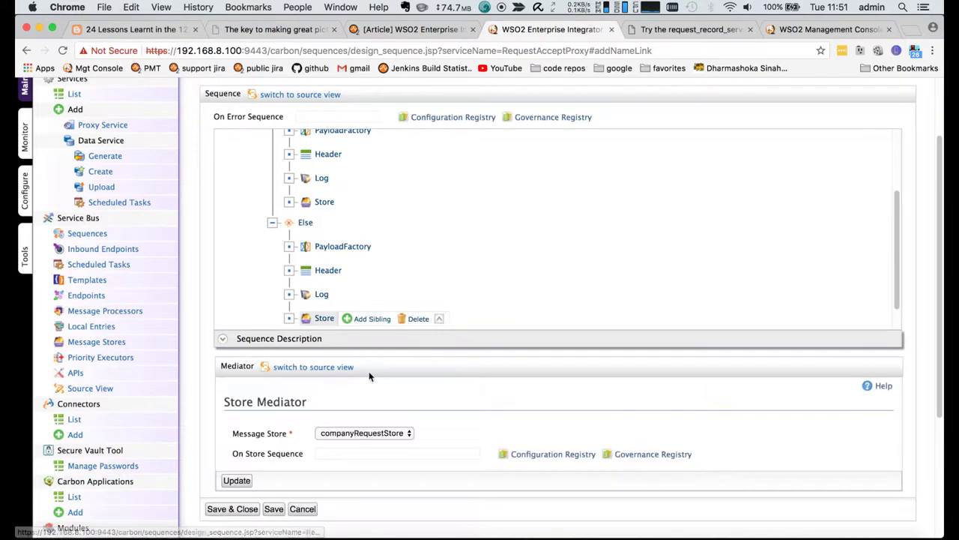
pyautogui.scroll(-2, 363, 371)
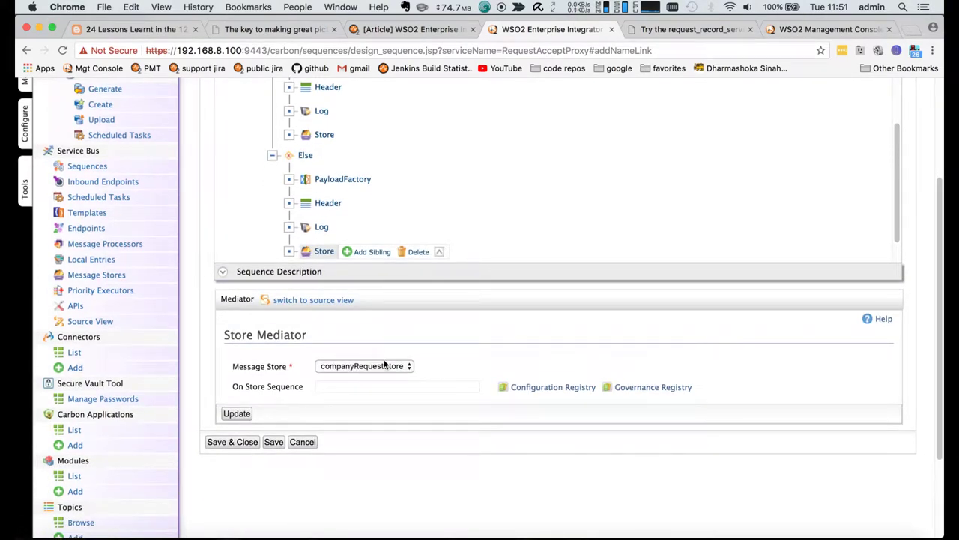
pyautogui.click(236, 413)
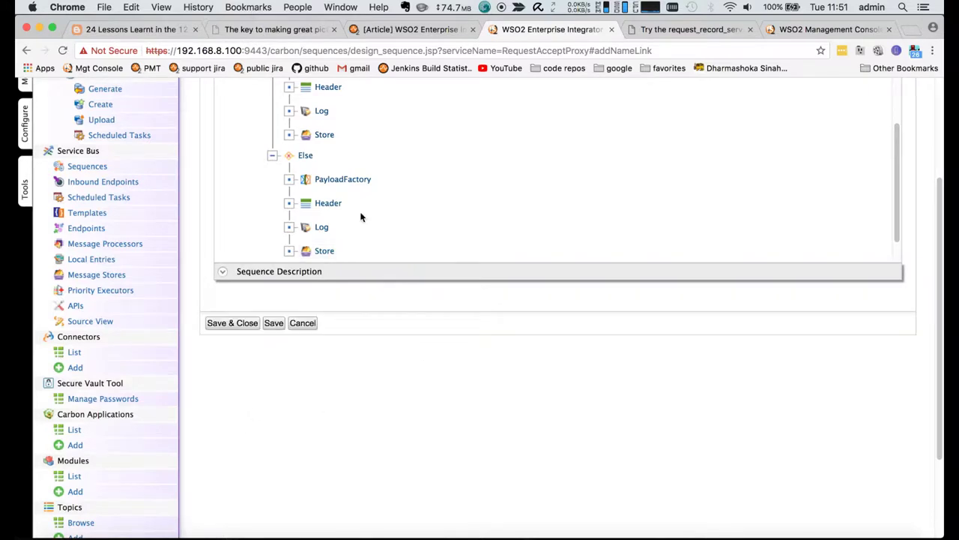
# - Recheck the Else branch's Store mediator settings and the Then branch in the tree
pyautogui.scroll(-3, 360, 217)
pyautogui.scroll(3, 360, 212)
pyautogui.click(308, 159)
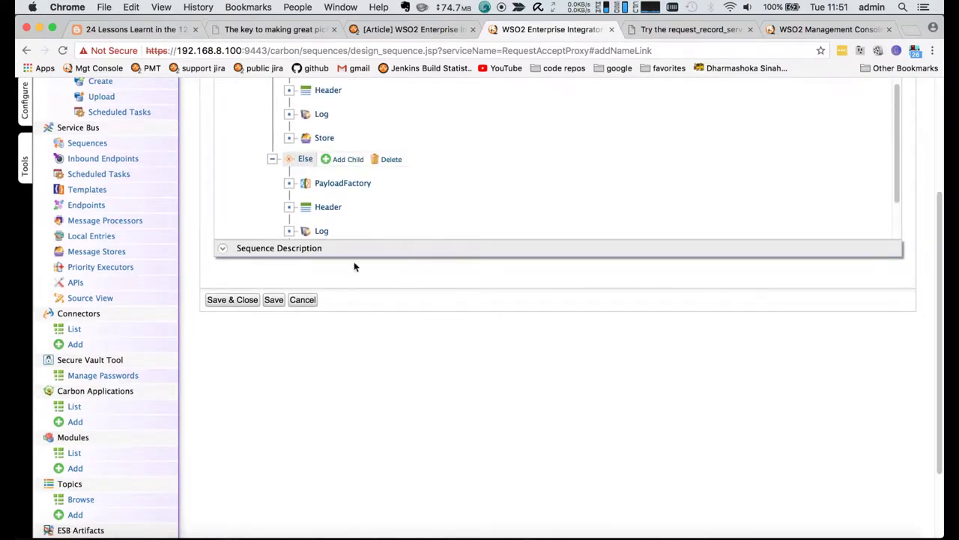
pyautogui.scroll(-2, 375, 219)
pyautogui.click(326, 209)
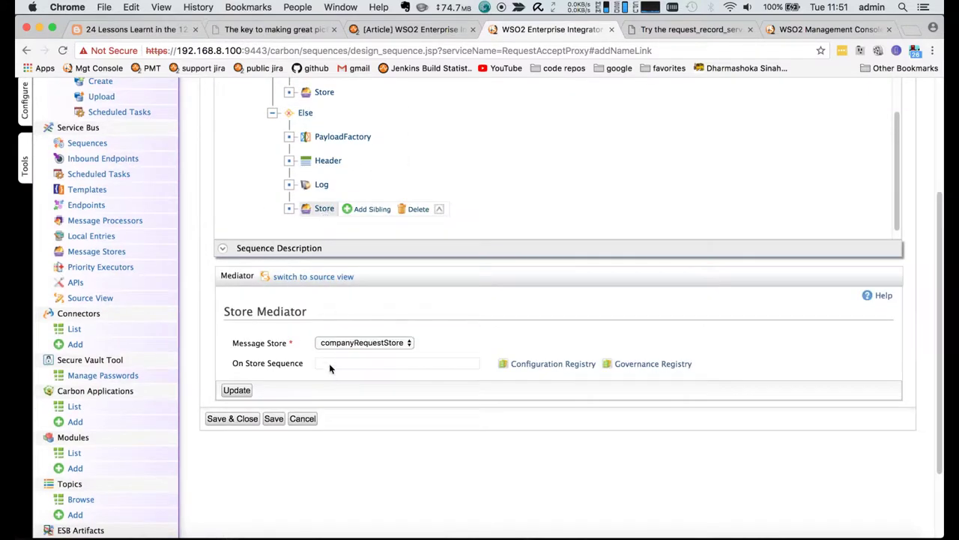
pyautogui.scroll(5, 329, 227)
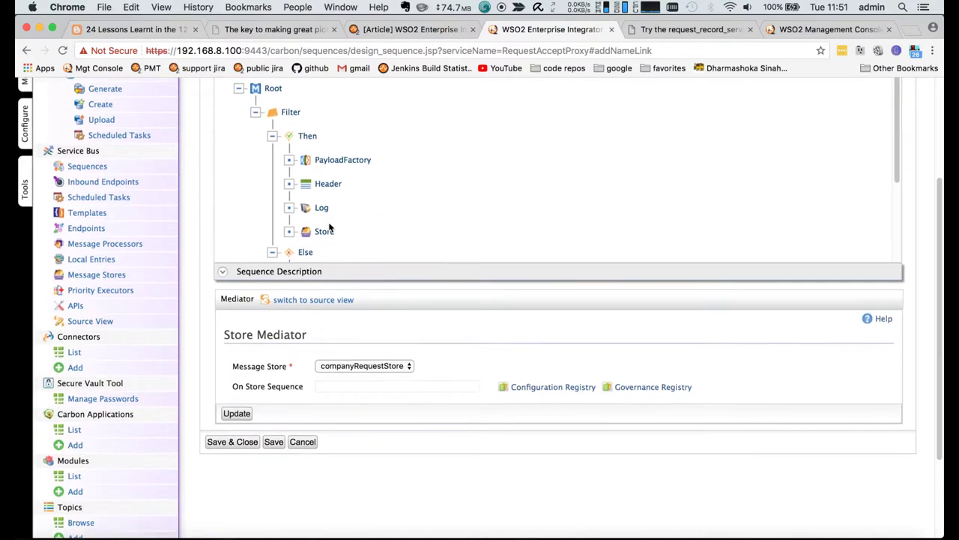
pyautogui.click(272, 152)
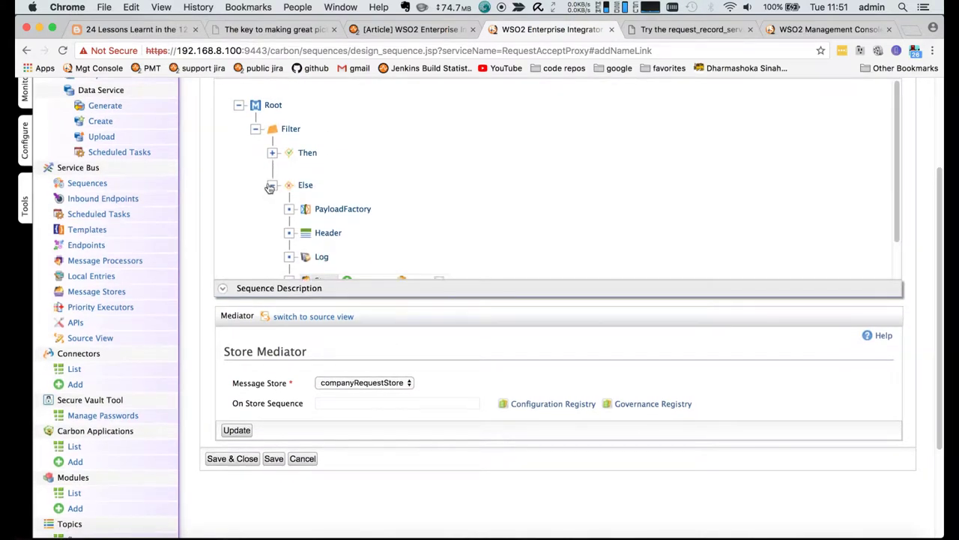
pyautogui.click(273, 152)
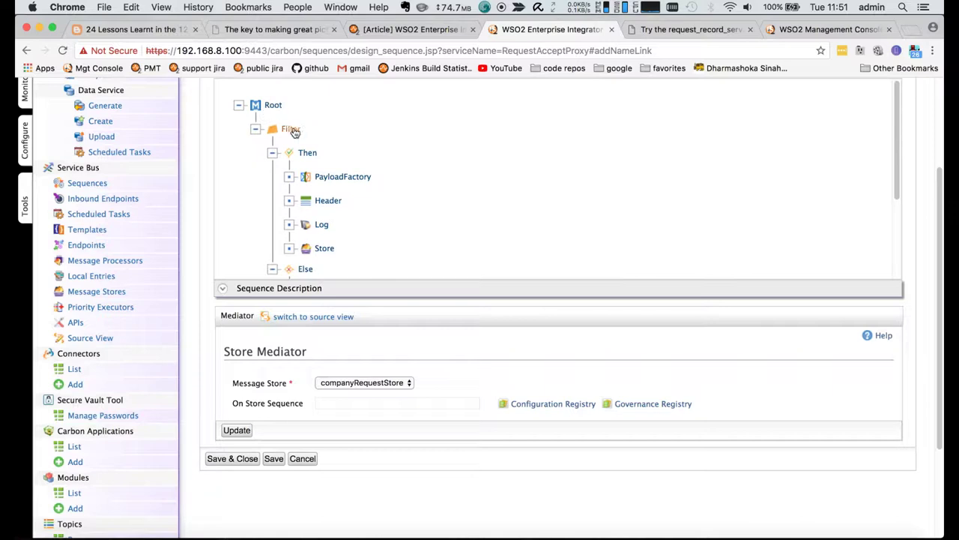
# - Add a Property mediator directly under Root and focus its Name field
pyautogui.click(271, 106)
pyautogui.click(303, 109)
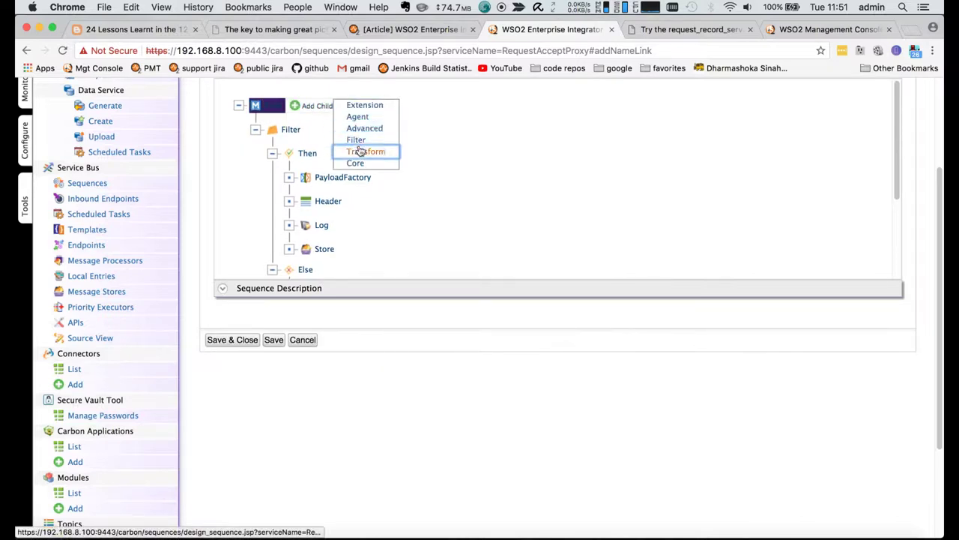
pyautogui.moveTo(360, 153)
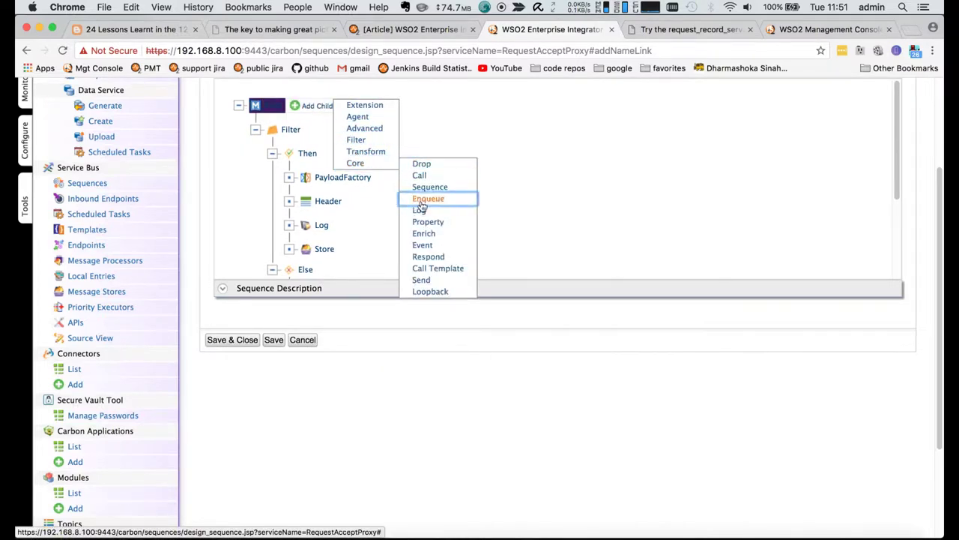
pyautogui.click(424, 220)
pyautogui.scroll(-1, 424, 375)
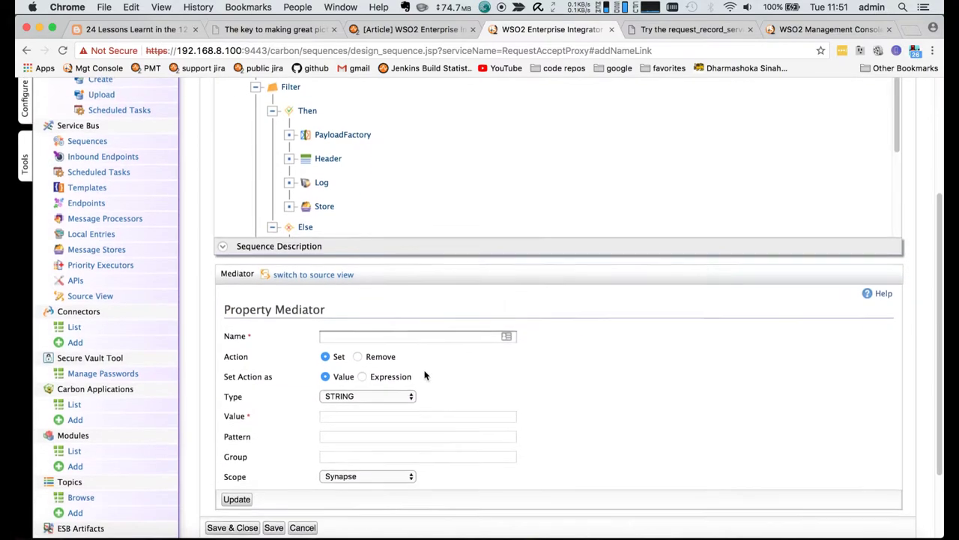
pyautogui.click(383, 335)
pyautogui.press('super+Tab')
pyautogui.scroll(-10, 382, 331)
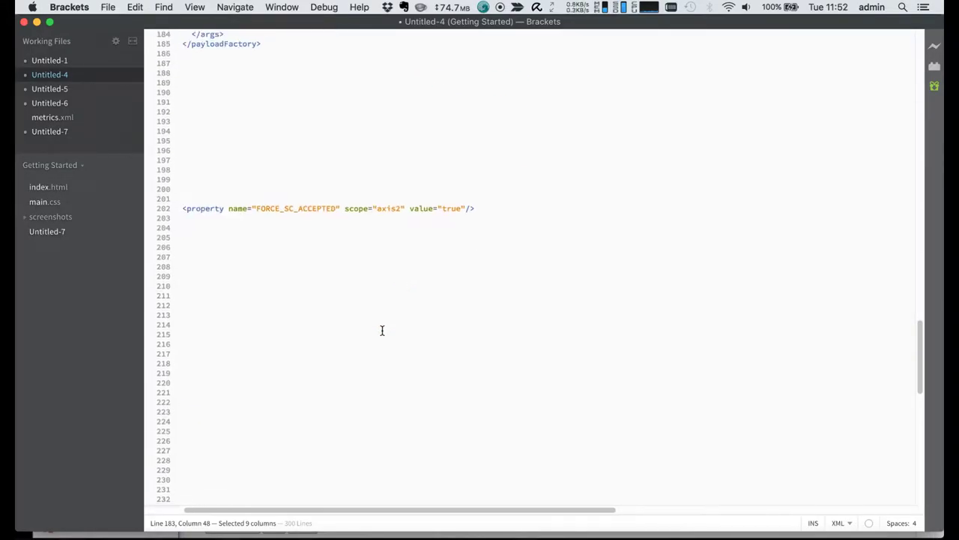
# - Copy FORCE_SC_ACCEPTED from line 202 of the Brackets snippet into the Property mediator's Name field
pyautogui.scroll(-2, 307, 207)
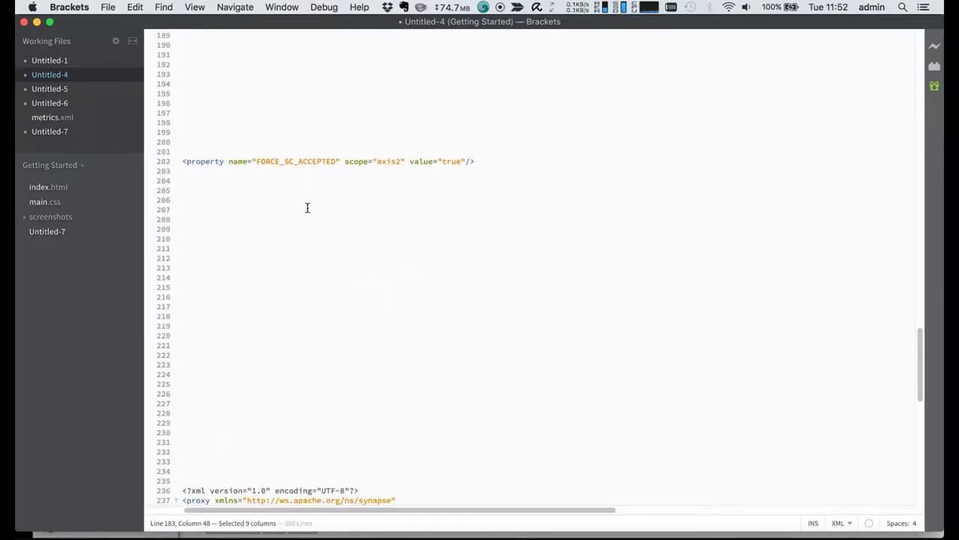
pyautogui.scroll(1, 307, 207)
pyautogui.click(291, 182)
pyautogui.doubleClick(291, 187)
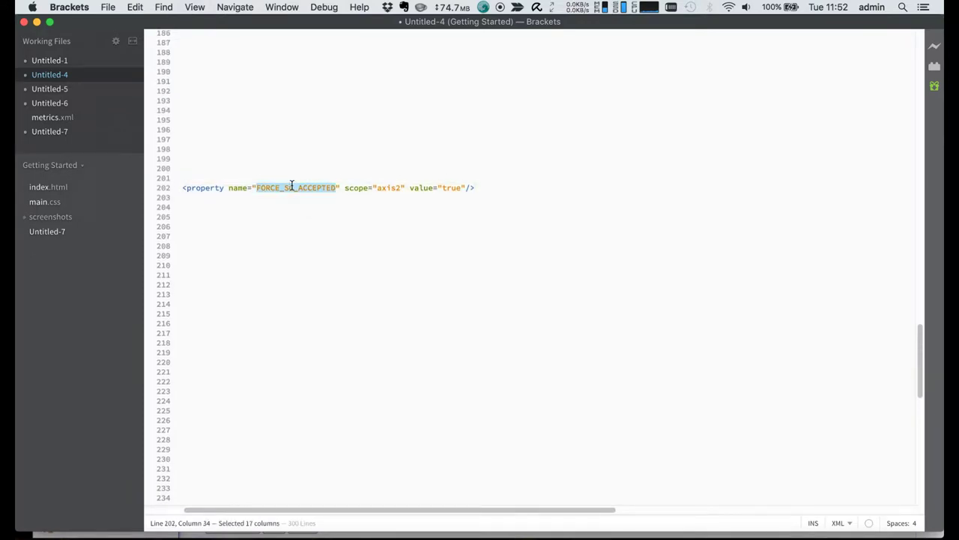
pyautogui.press('super+c')
pyautogui.press('super+Tab')
pyautogui.click(368, 335)
pyautogui.press('super+v')
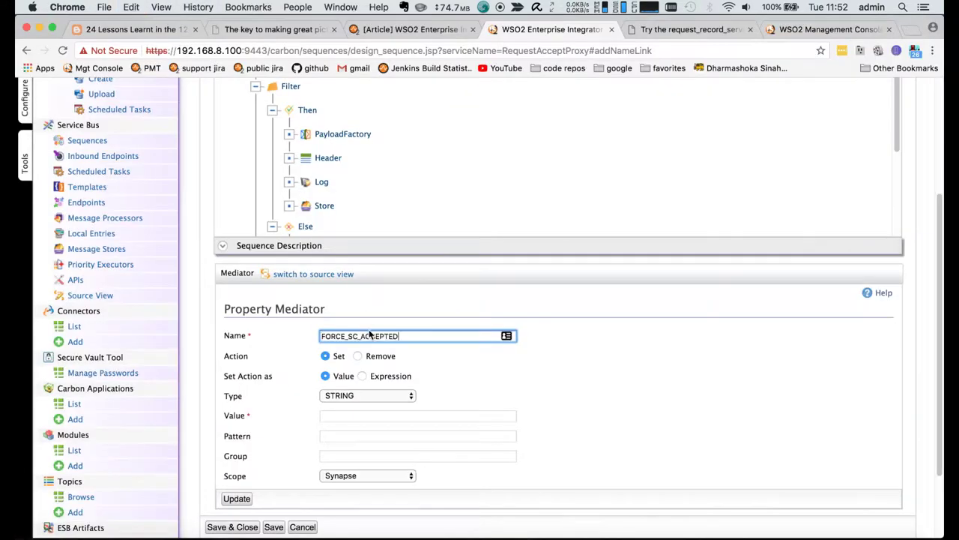
# - Copy the value true from the Brackets snippet into the property's Value field
pyautogui.click(347, 415)
pyautogui.press('super+Tab')
pyautogui.doubleClick(448, 188)
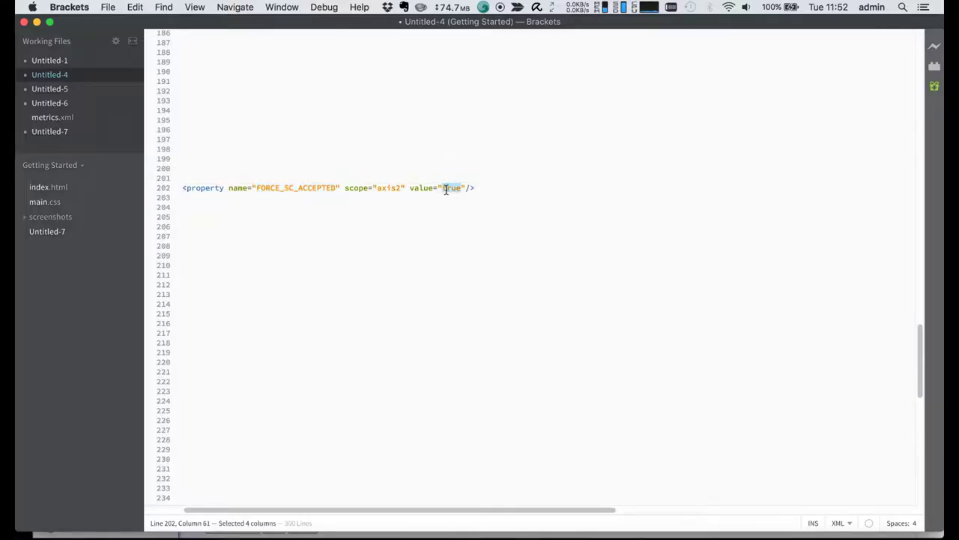
pyautogui.press('super+Tab')
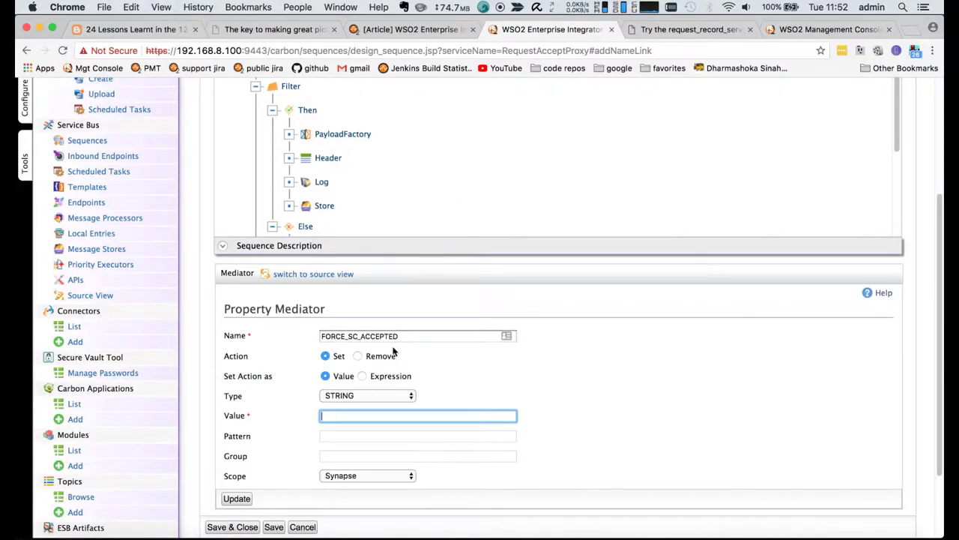
pyautogui.press('super+v')
# - Set the FORCE_SC_ACCEPTED property scope to Axis2 and apply the mediator with Update
pyautogui.scroll(-3, 393, 352)
pyautogui.click(353, 380)
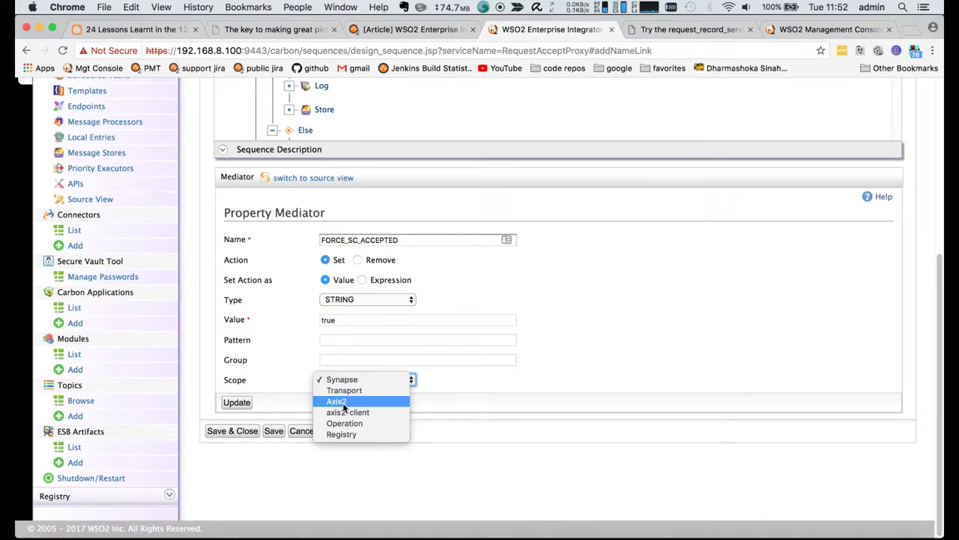
pyautogui.press('Escape')
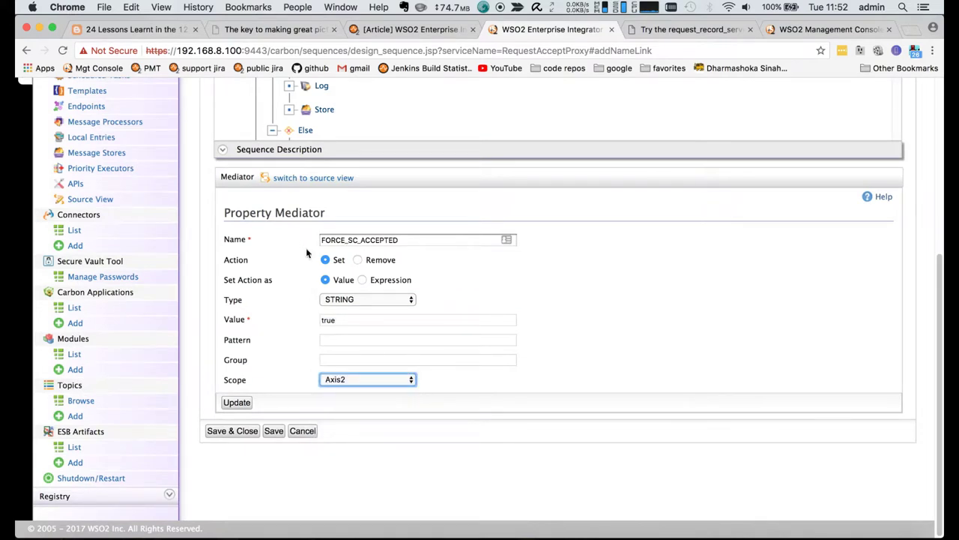
pyautogui.click(227, 405)
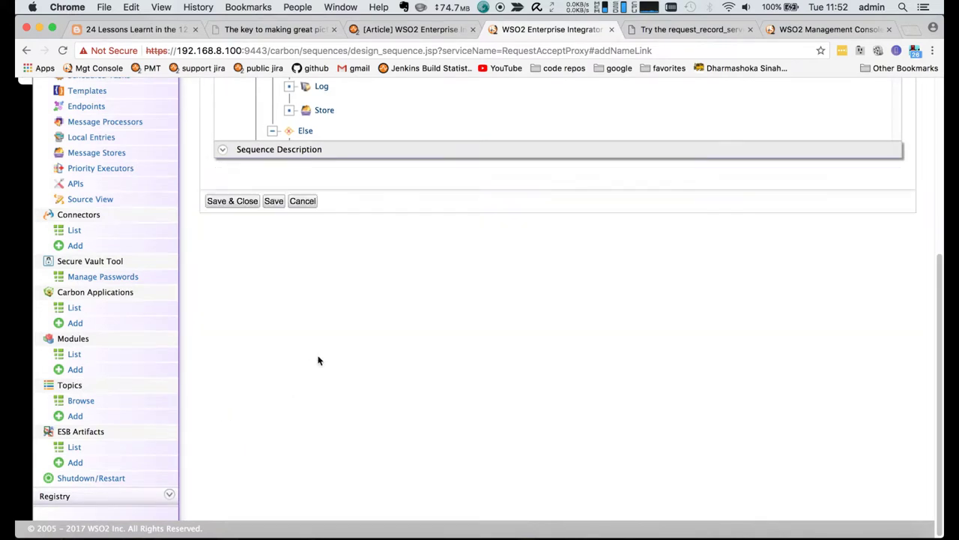
# - Save and close the RequestAcceptProxy in-sequence
pyautogui.scroll(5, 318, 360)
pyautogui.scroll(-4, 381, 266)
pyautogui.scroll(4, 380, 266)
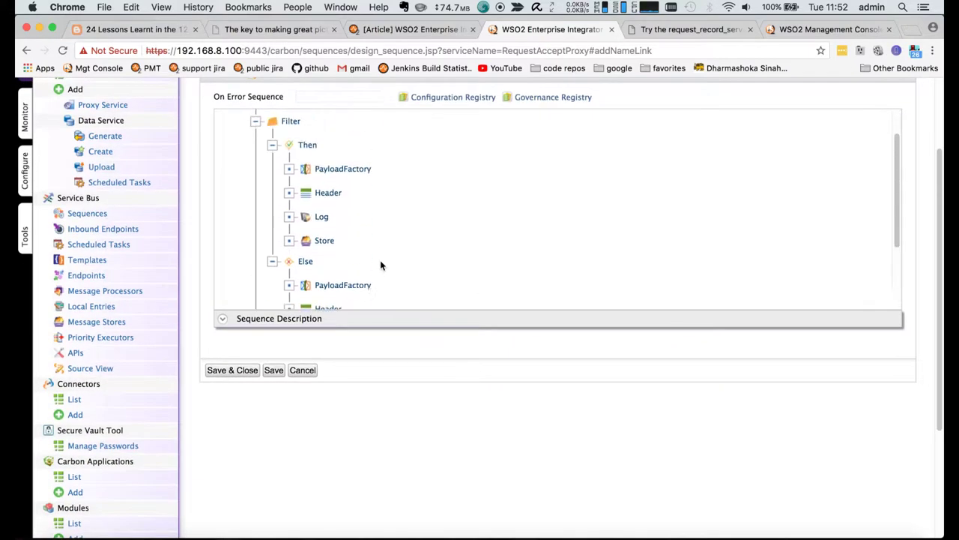
pyautogui.scroll(3, 380, 265)
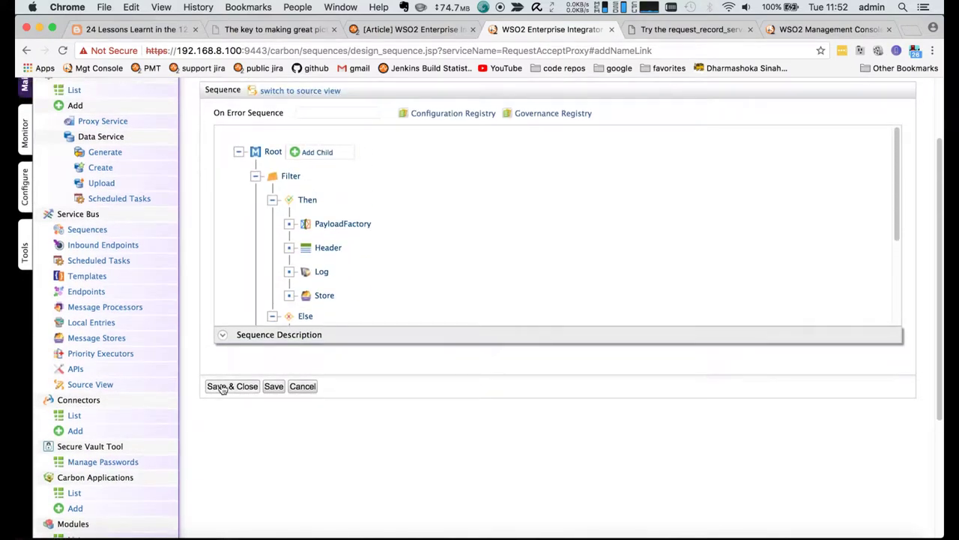
pyautogui.click(221, 388)
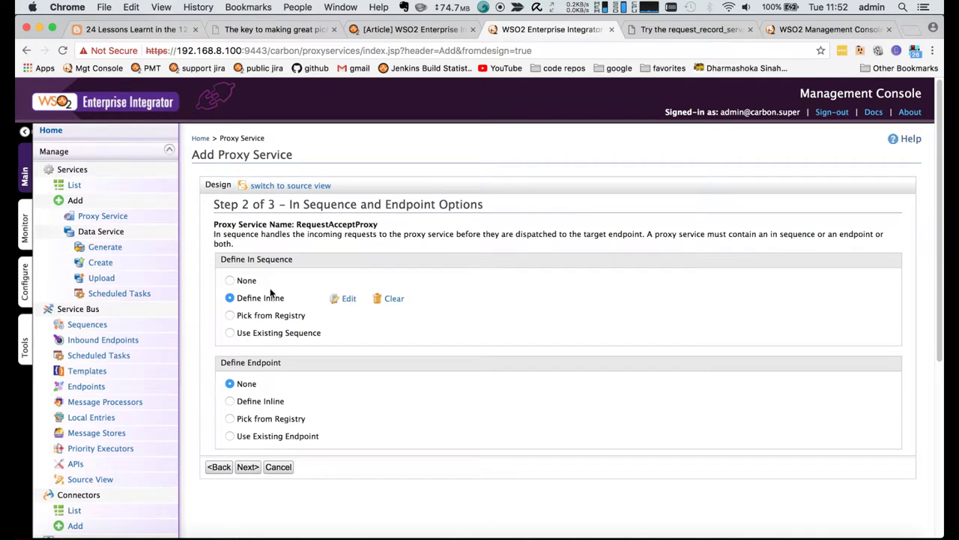
# - Leave the Out and Fault sequences unchanged and finish creating RequestAcceptProxy
pyautogui.click(246, 467)
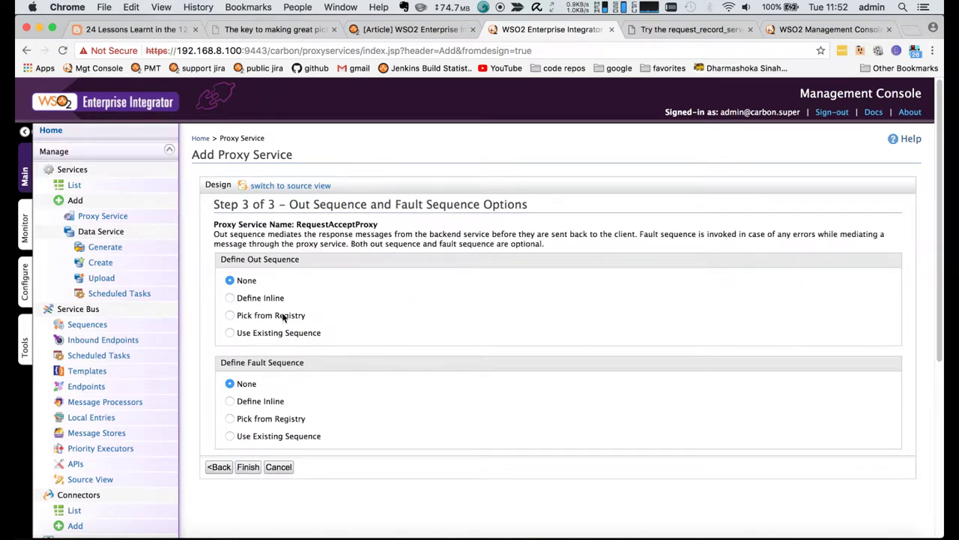
pyautogui.moveTo(248, 259); pyautogui.dragTo(349, 259)
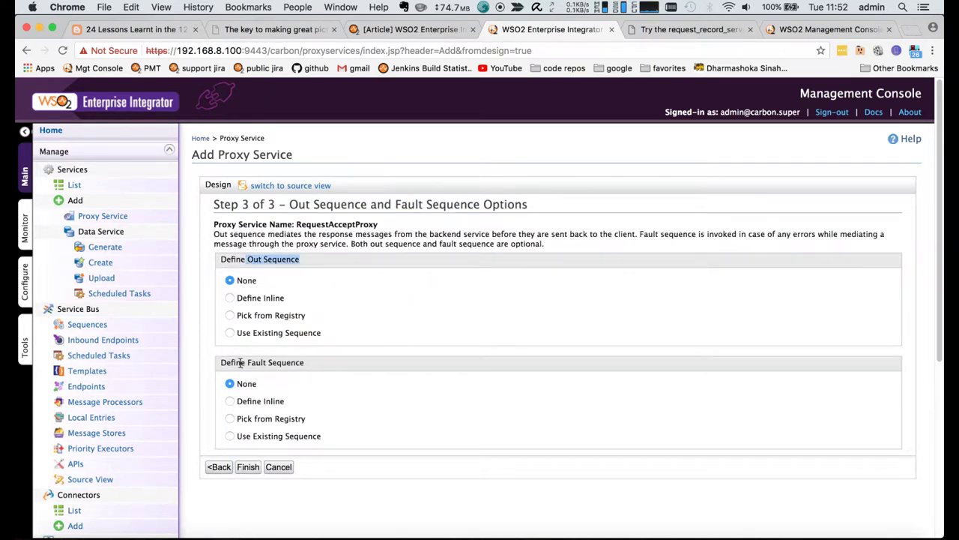
pyautogui.moveTo(247, 362); pyautogui.dragTo(358, 363)
pyautogui.click(248, 466)
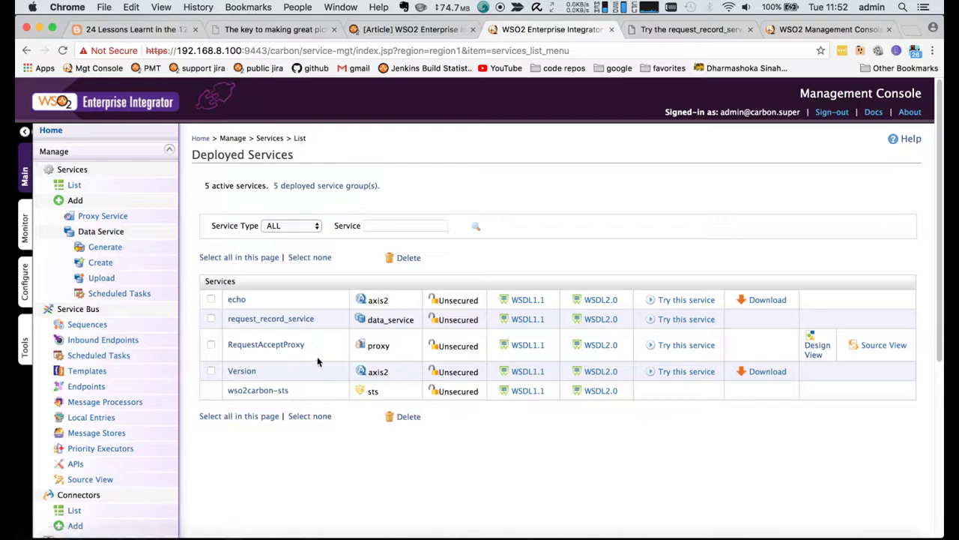
# - Review RequestAcceptProxy's source XML full screen to confirm FORCE_SC_ACCEPTED follows the filter
pyautogui.click(874, 356)
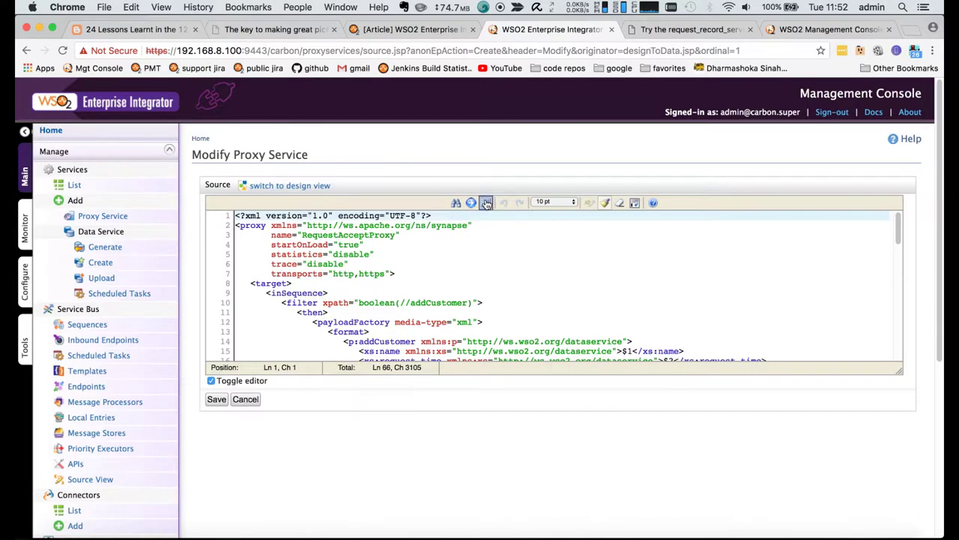
pyautogui.click(487, 202)
pyautogui.scroll(-10, 493, 313)
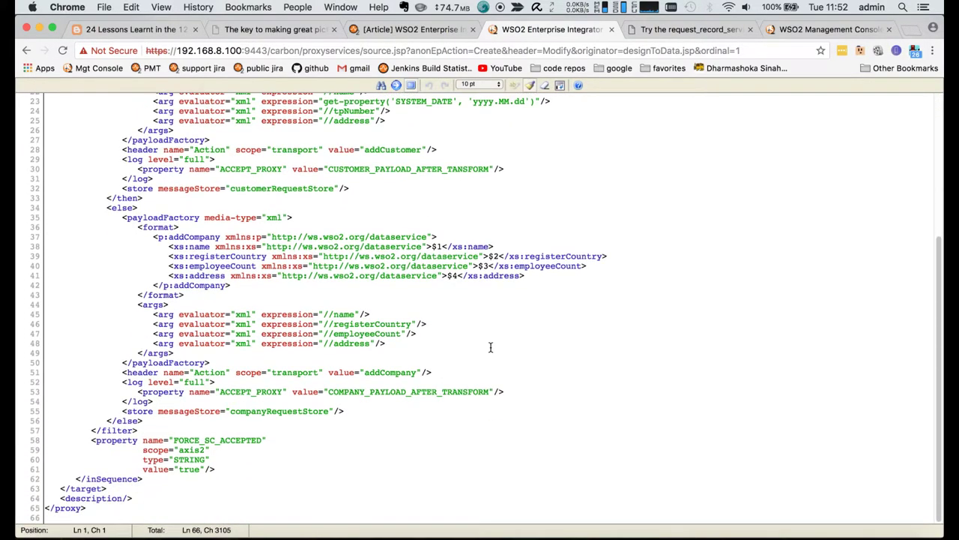
pyautogui.scroll(8, 490, 347)
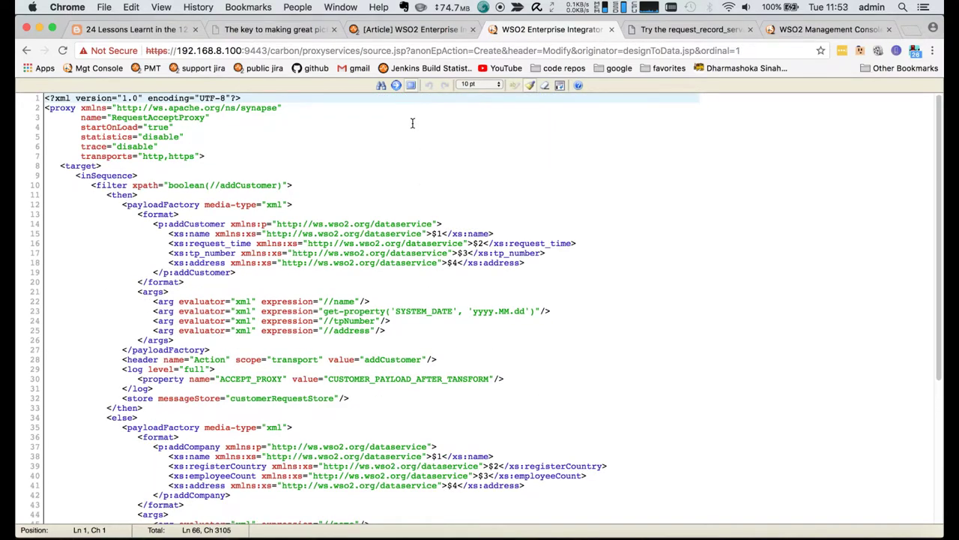
pyautogui.click(411, 84)
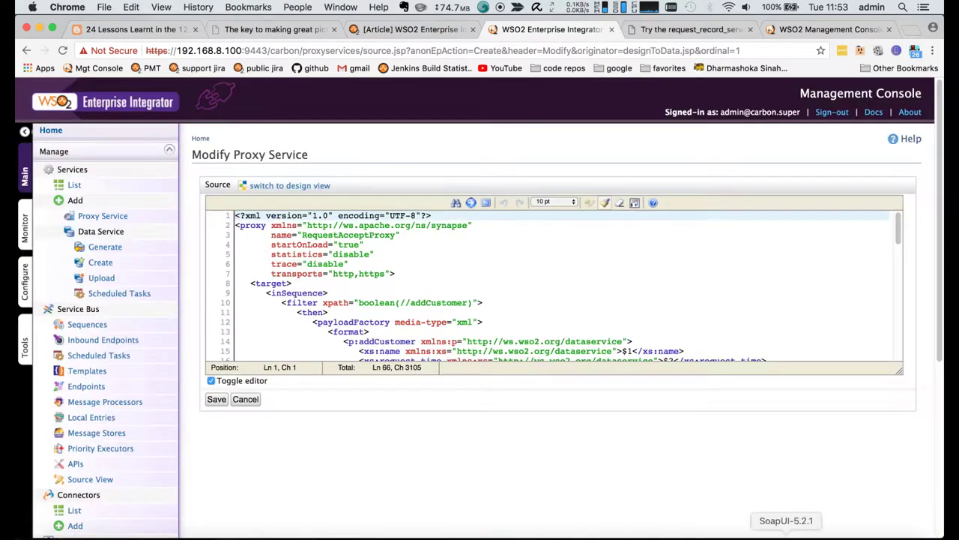
pyautogui.click(751, 533)
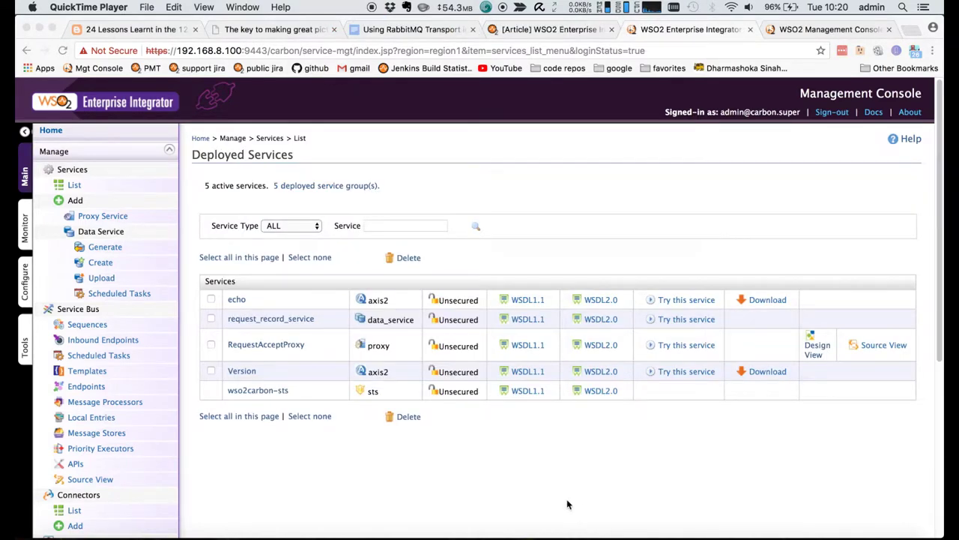
pyautogui.press('super+space')
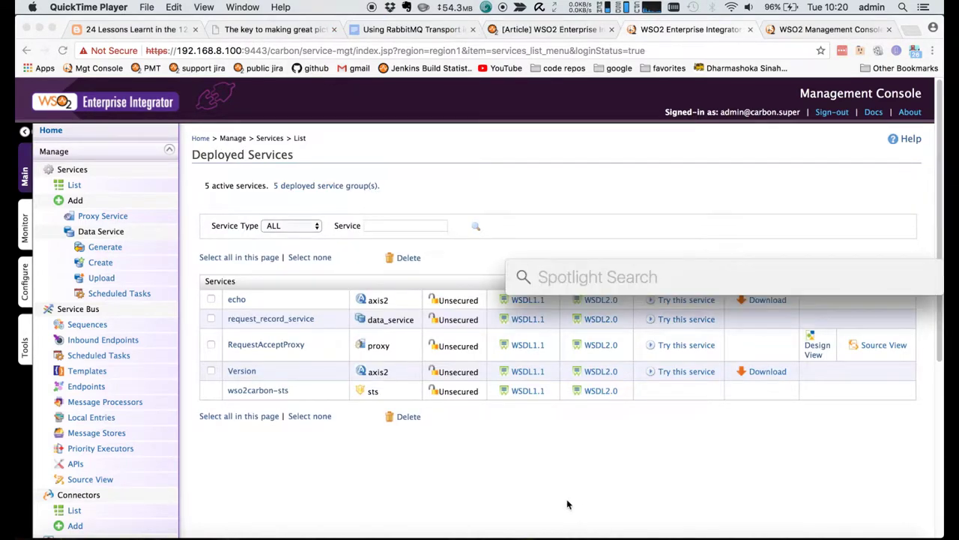
# - Launch SoapUI and start a new SOAP project named accptRecordService
pyautogui.write('soap')
pyautogui.press('Return')
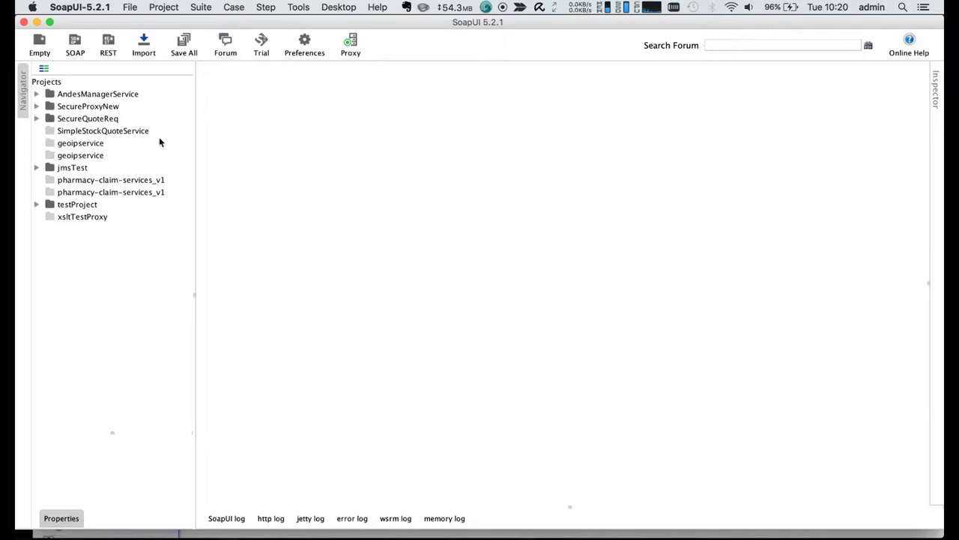
pyautogui.click(75, 45)
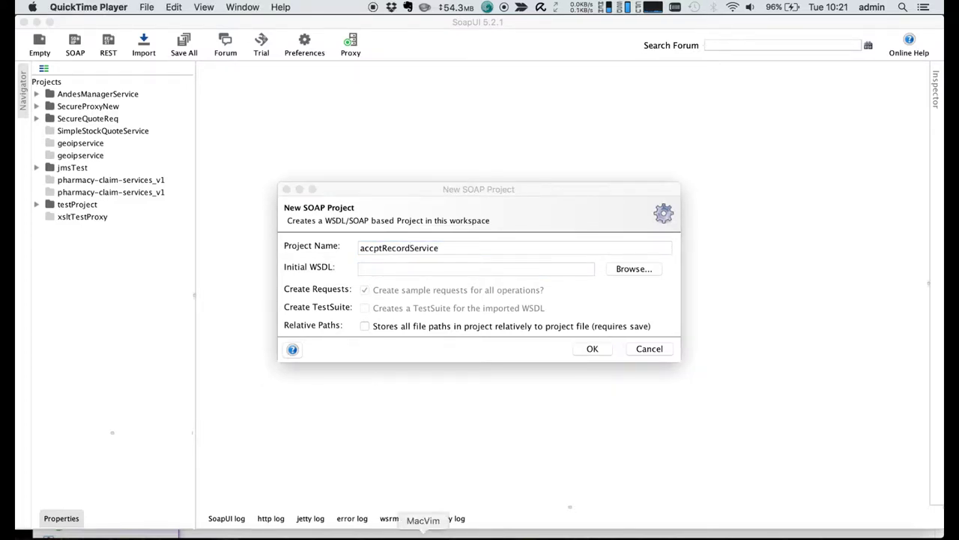
# - Copy RequestAcceptProxy's WSDL 1.1 link address from the EI console
pyautogui.click(586, 531)
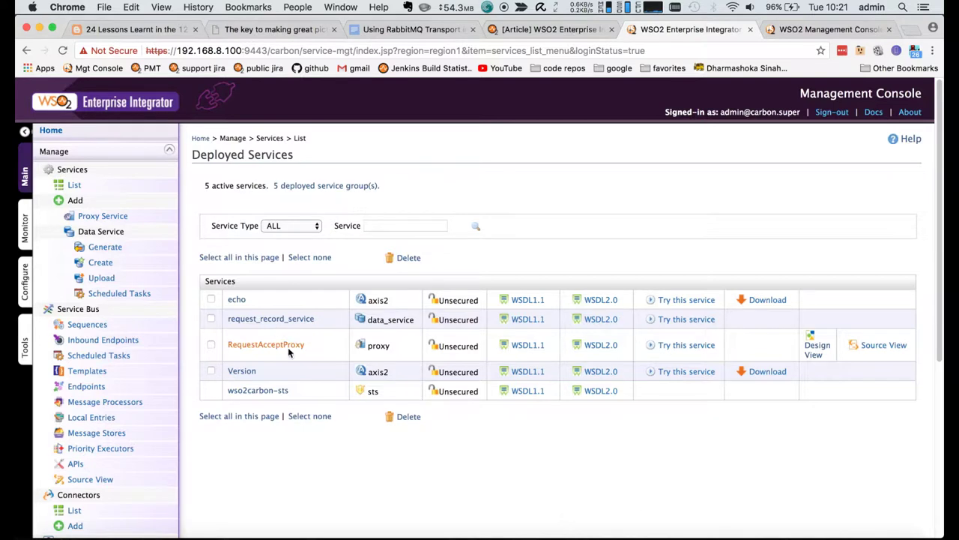
pyautogui.rightClick(527, 346)
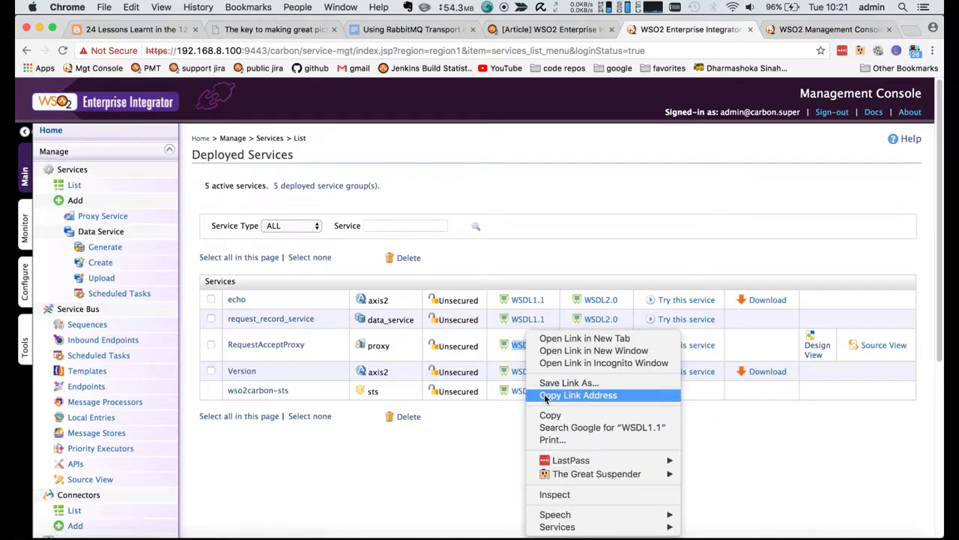
pyautogui.click(577, 395)
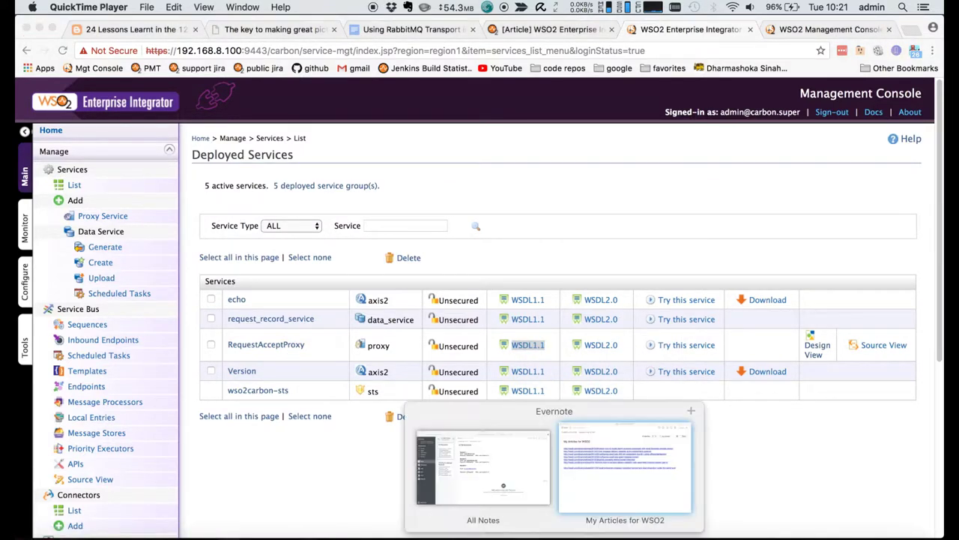
pyautogui.click(645, 526)
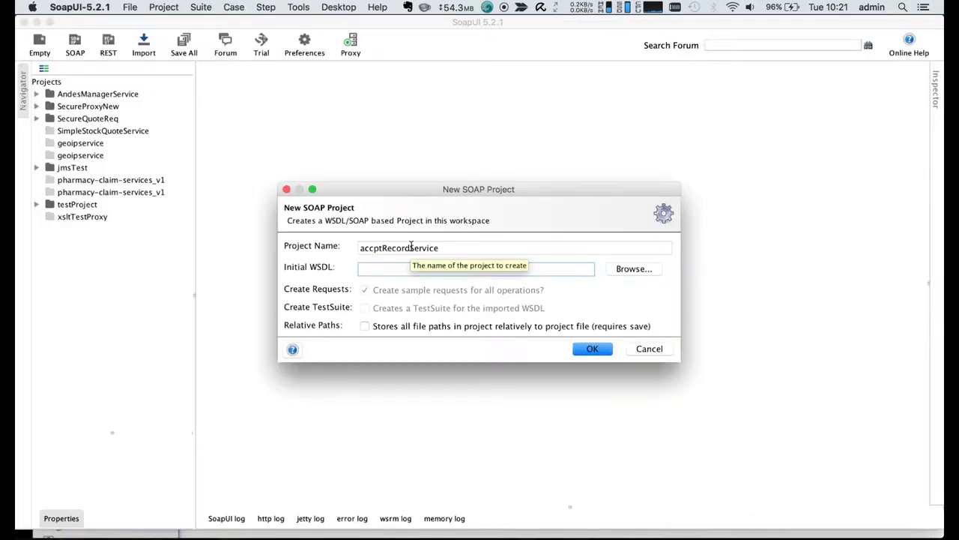
# - Create the accptRecordService project from the pasted WSDL and open mediate's Request 1
pyautogui.press('super+v')
pyautogui.click(592, 348)
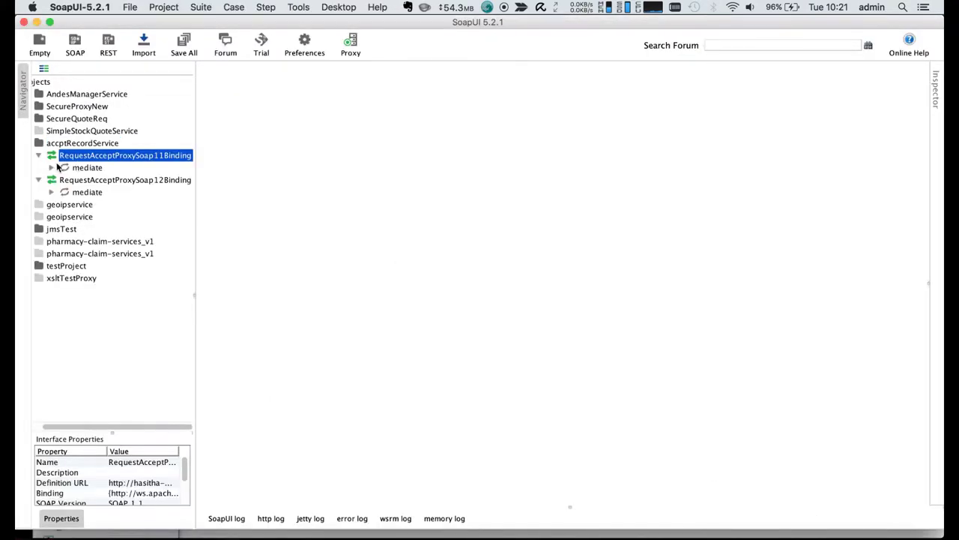
pyautogui.click(51, 167)
pyautogui.doubleClick(94, 180)
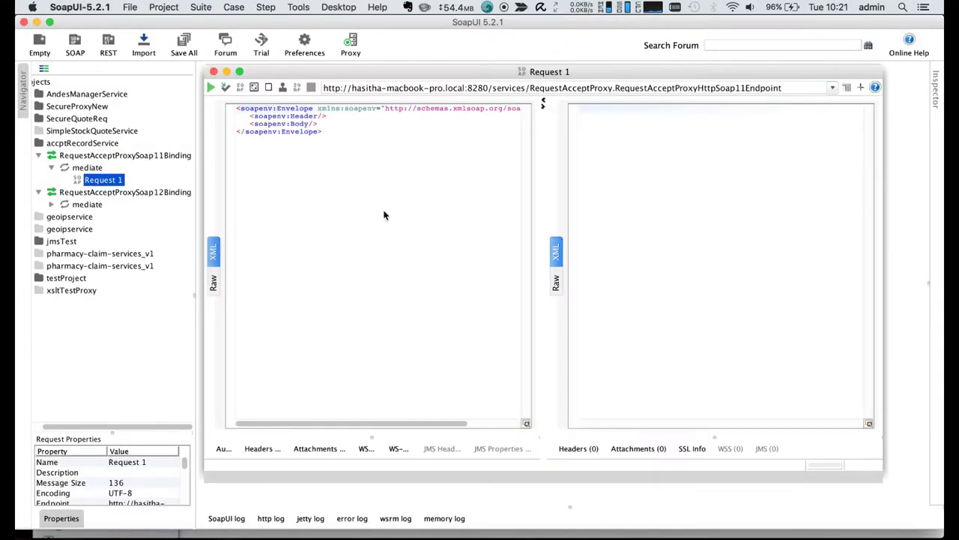
pyautogui.click(328, 133)
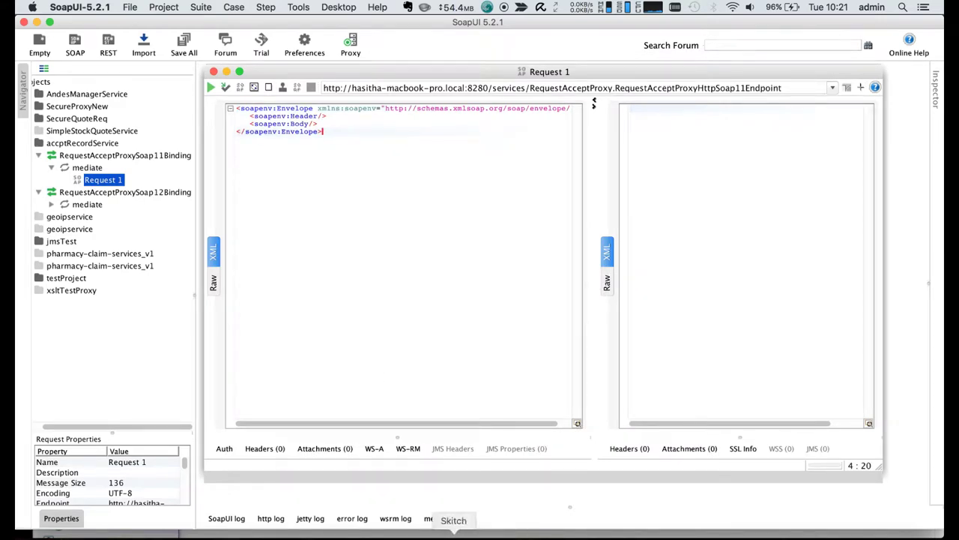
# - Select the sample addCustomer SOAP envelope on lines 110–119 in Brackets
pyautogui.click(385, 521)
pyautogui.scroll(-5, 366, 322)
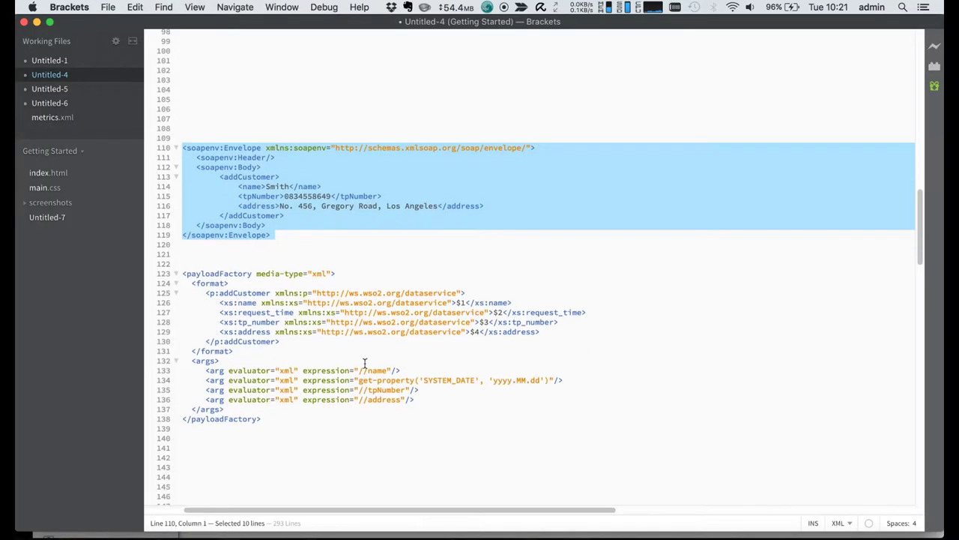
pyautogui.scroll(5, 365, 363)
pyautogui.click(301, 298)
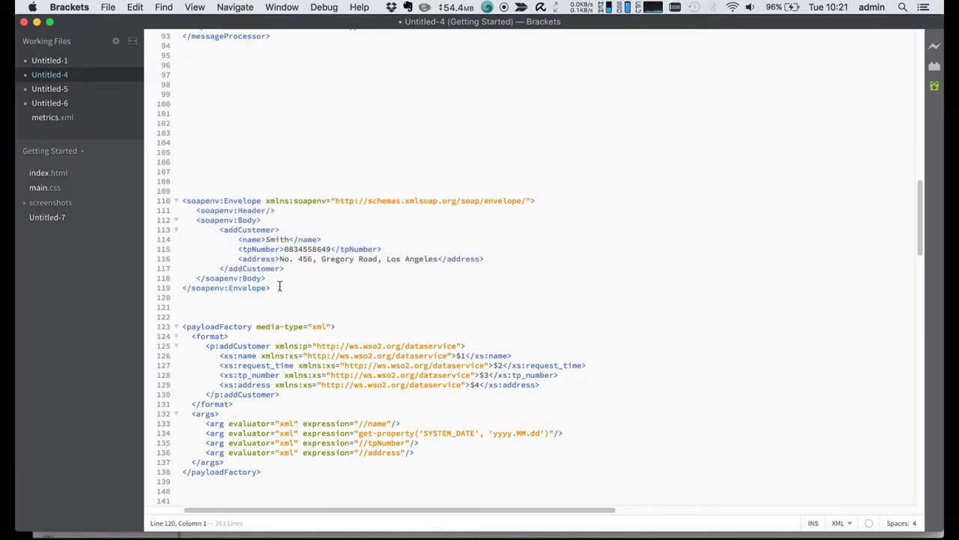
pyautogui.moveTo(279, 286); pyautogui.dragTo(171, 197)
# - Replace Request 1's empty envelope with the copied addCustomer payload
pyautogui.press('super+Tab')
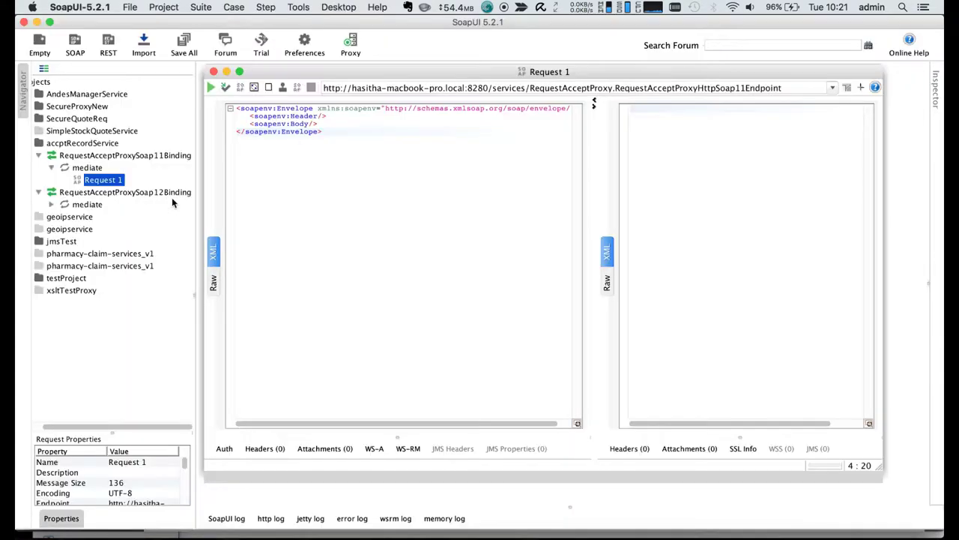
pyautogui.moveTo(332, 133); pyautogui.dragTo(232, 109)
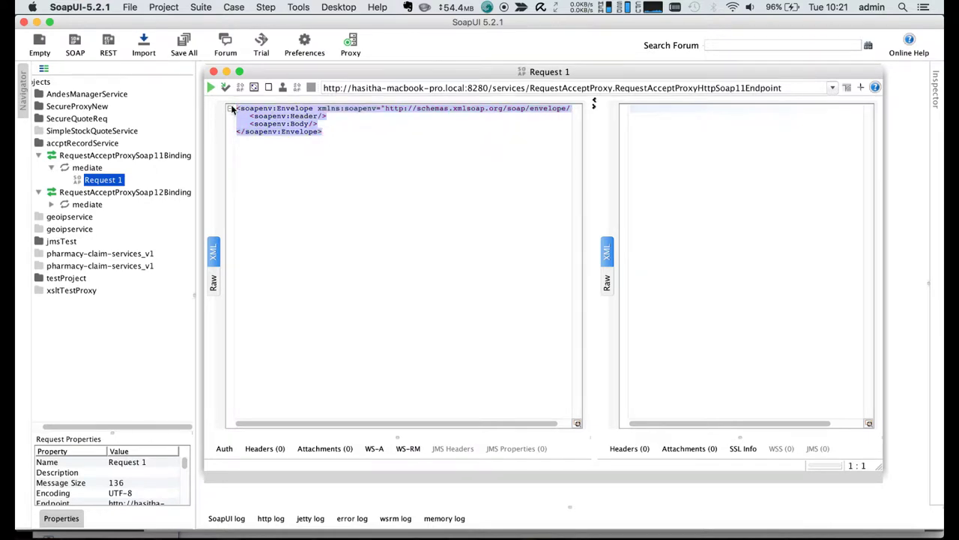
pyautogui.press('super+v')
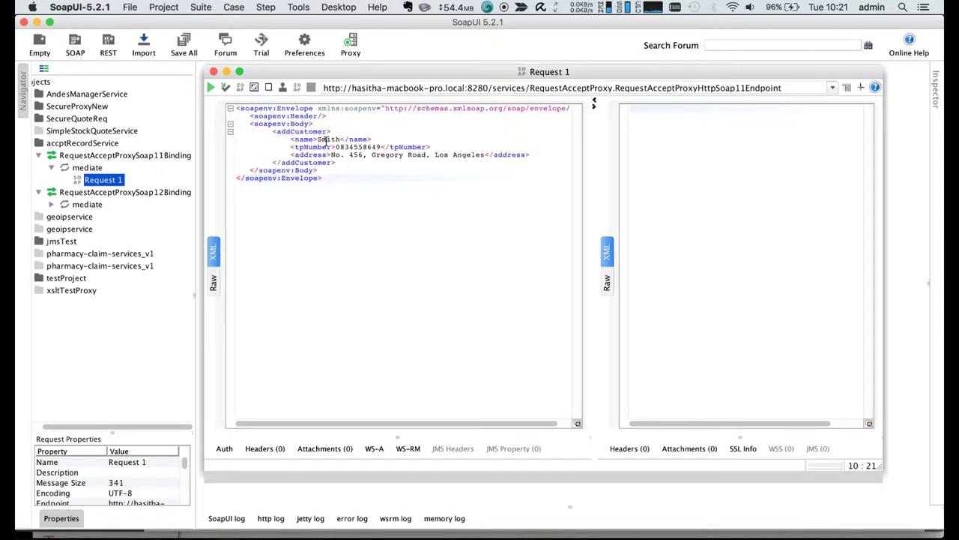
pyautogui.click(367, 154)
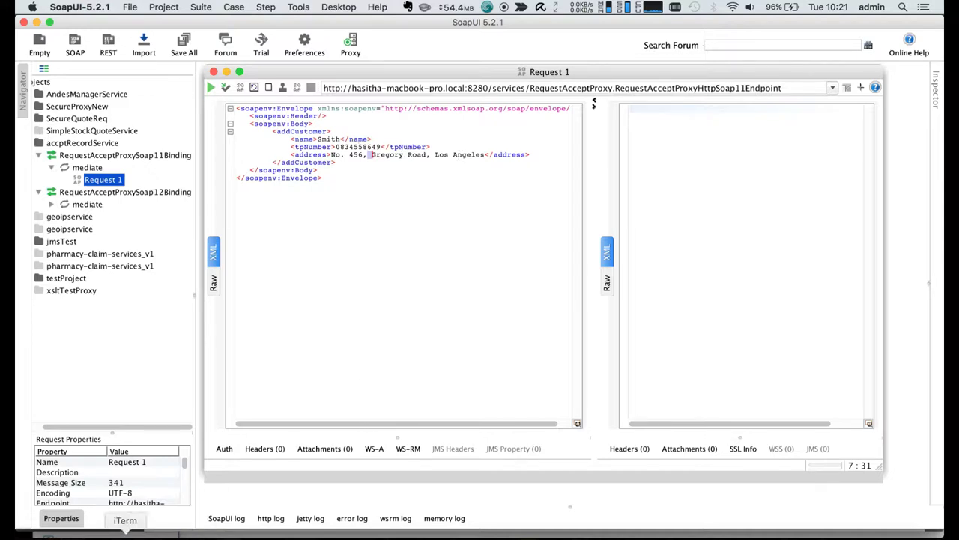
# - Send the request to RequestAcceptProxy and confirm the HTTP 202 Accepted raw response
pyautogui.moveTo(126, 533)
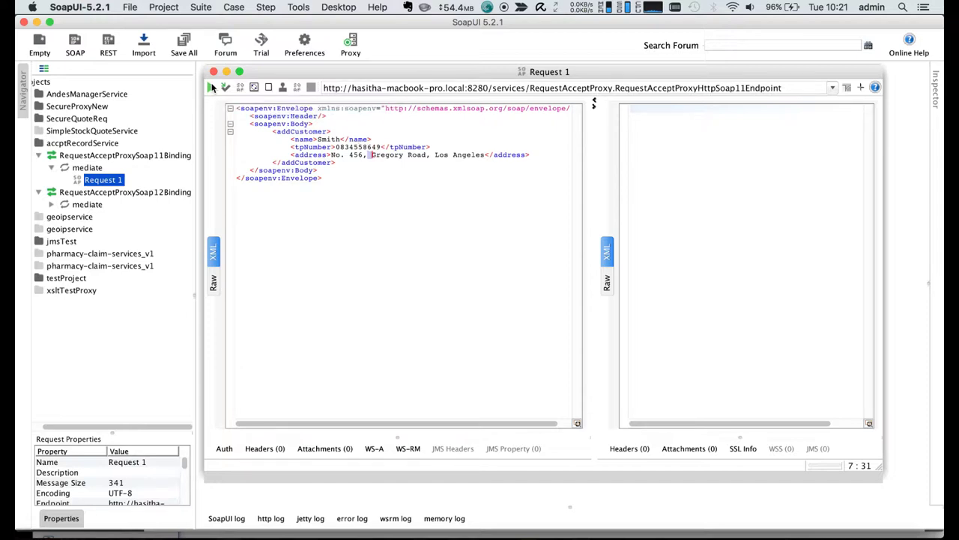
pyautogui.click(212, 87)
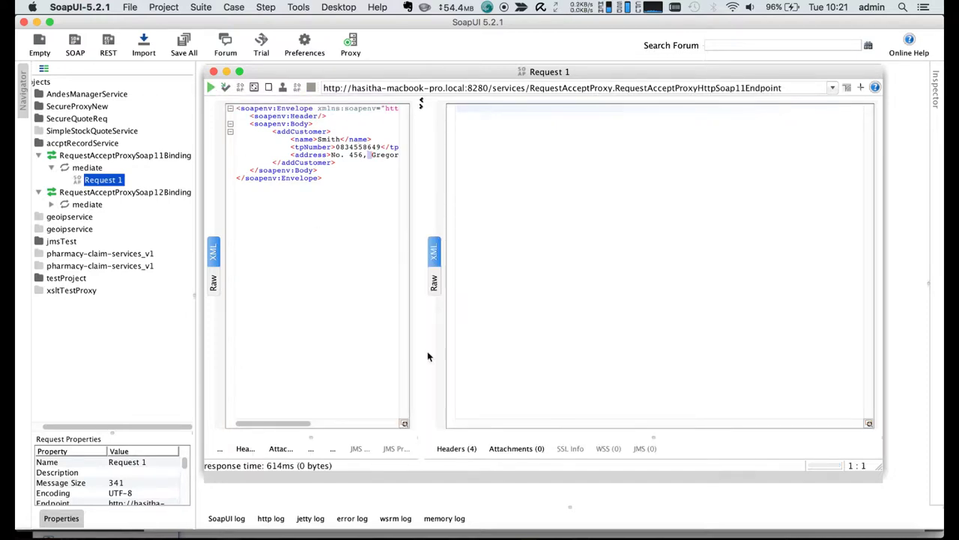
pyautogui.click(433, 282)
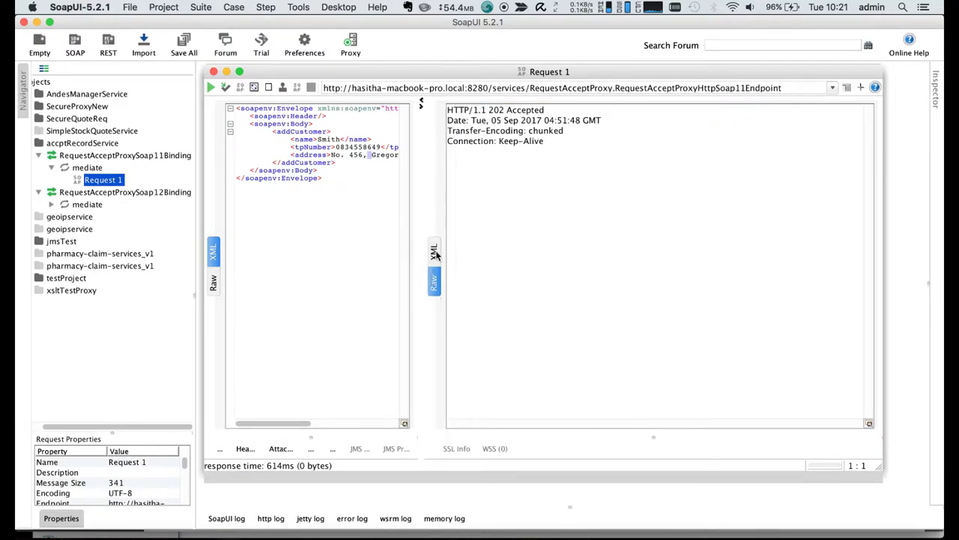
pyautogui.moveTo(452, 107); pyautogui.dragTo(537, 154)
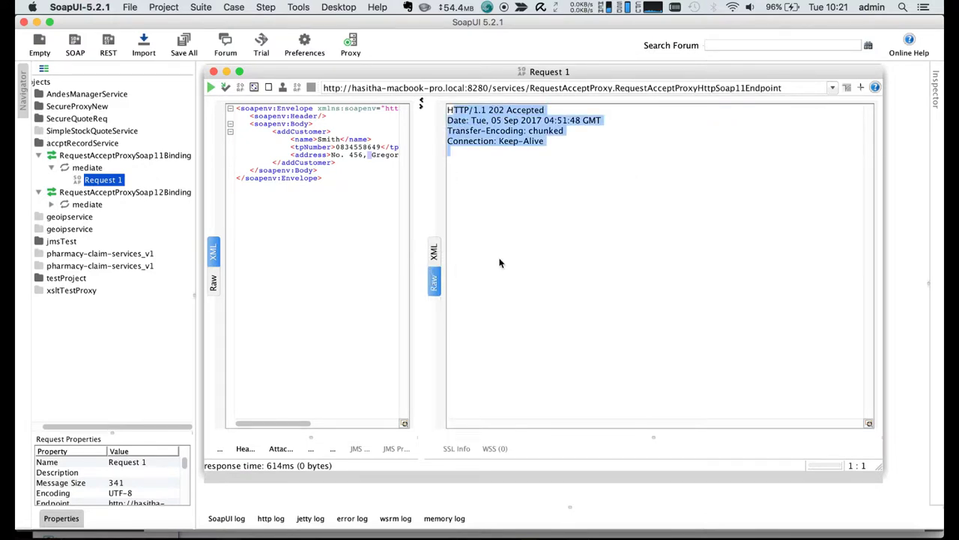
# - Show the ESB log in iTerm2 and highlight the CUSTOMER_PAYLOAD_AFTER_TANSFORM entry with the transformed payload
pyautogui.click(120, 533)
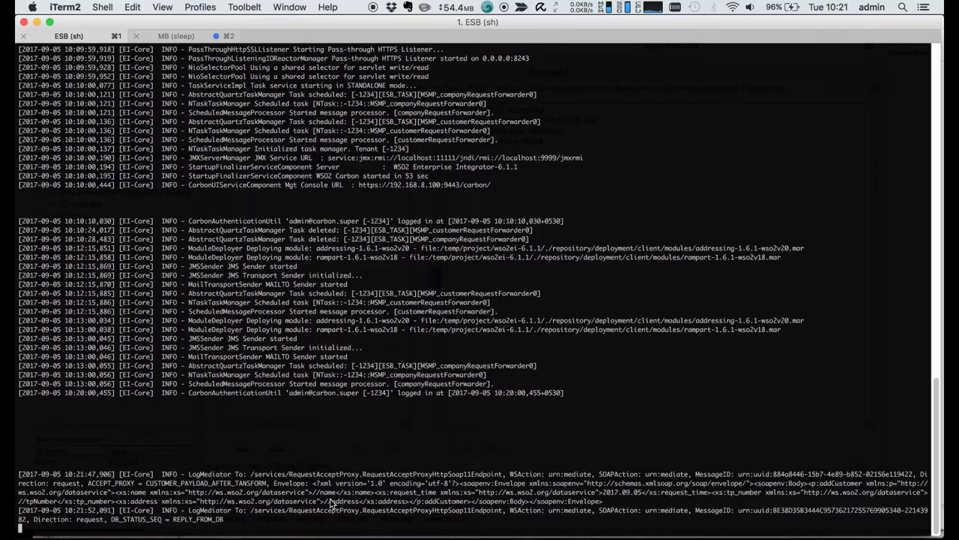
pyautogui.moveTo(604, 503); pyautogui.dragTo(142, 483)
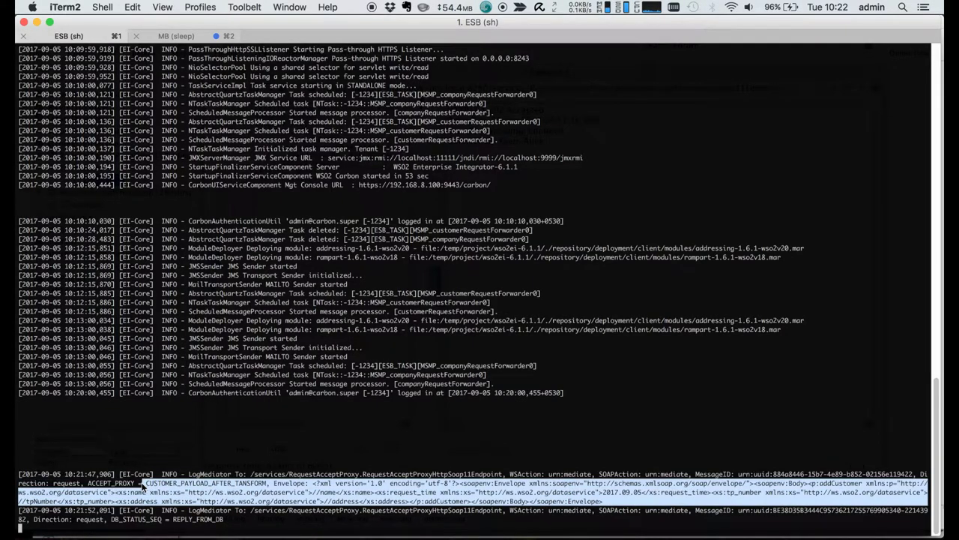
pyautogui.doubleClick(177, 484)
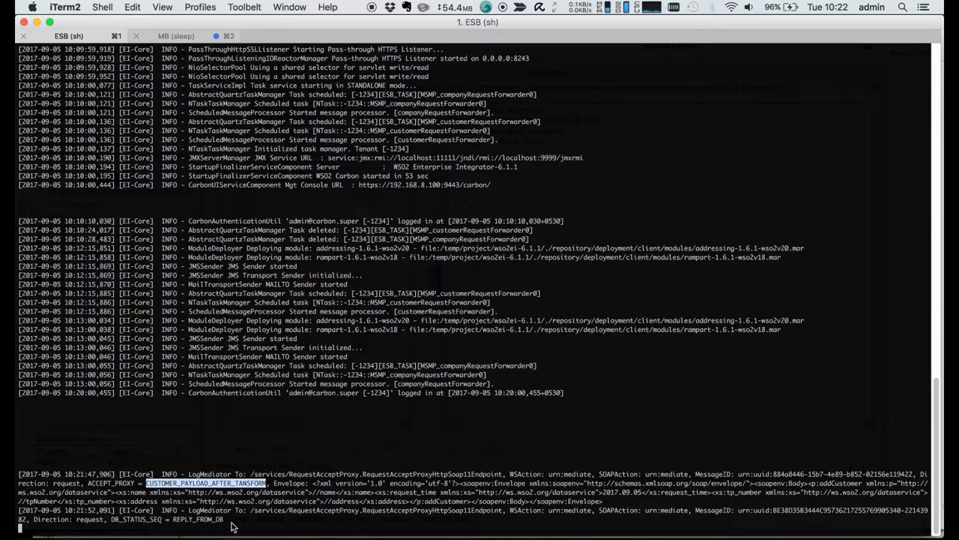
pyautogui.click(385, 306)
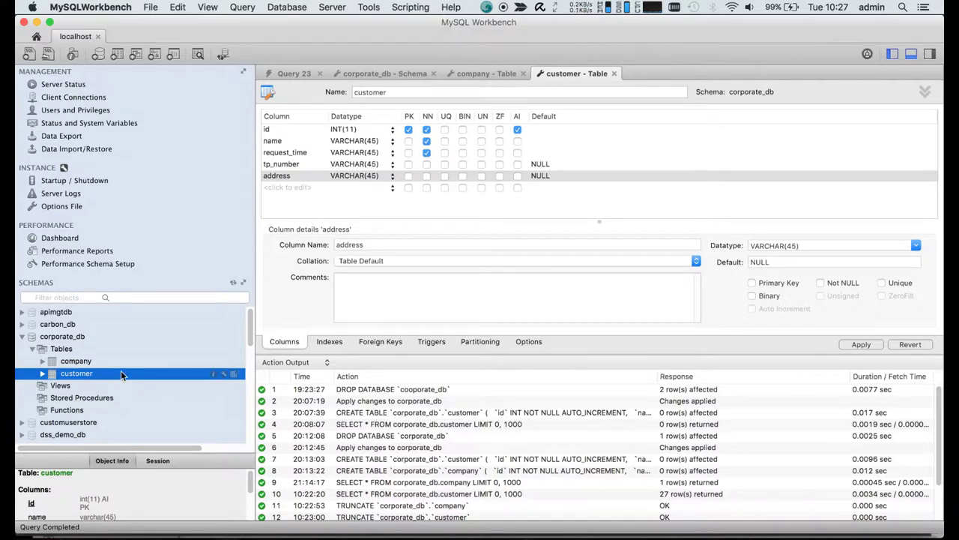
# - List the customer table's rows (limit 1000) and inspect the new record's request_time, tp_number and address
pyautogui.rightClick(120, 370)
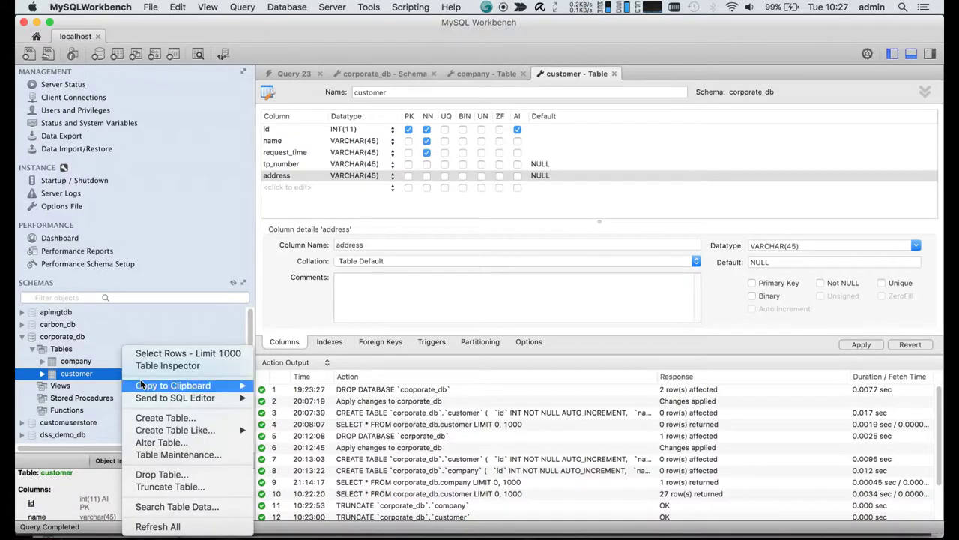
pyautogui.click(172, 351)
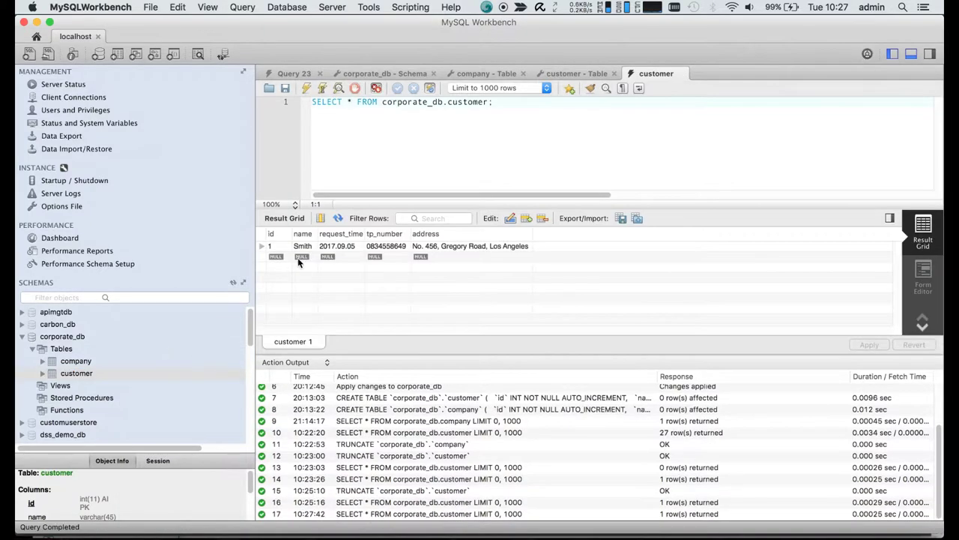
pyautogui.click(334, 246)
pyautogui.click(405, 247)
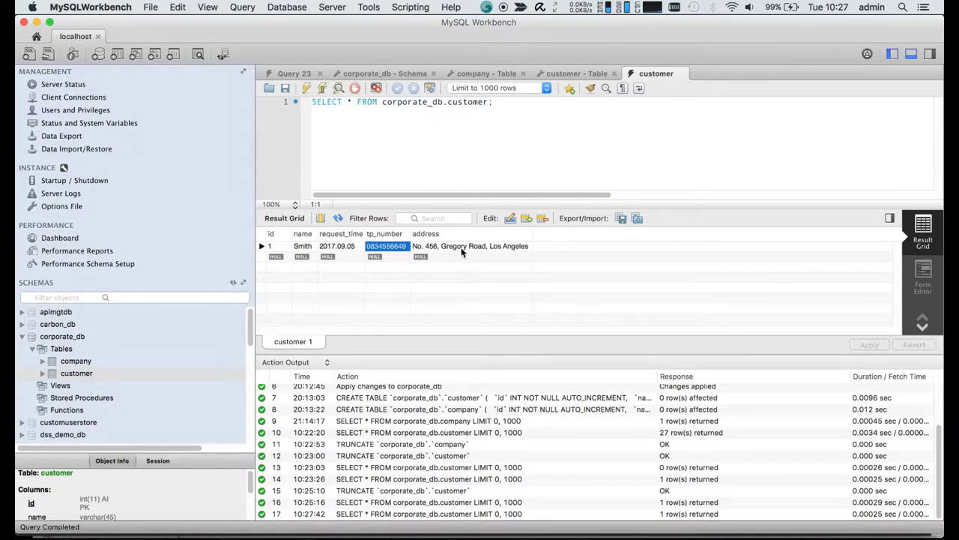
pyautogui.doubleClick(464, 249)
pyautogui.moveTo(588, 536)
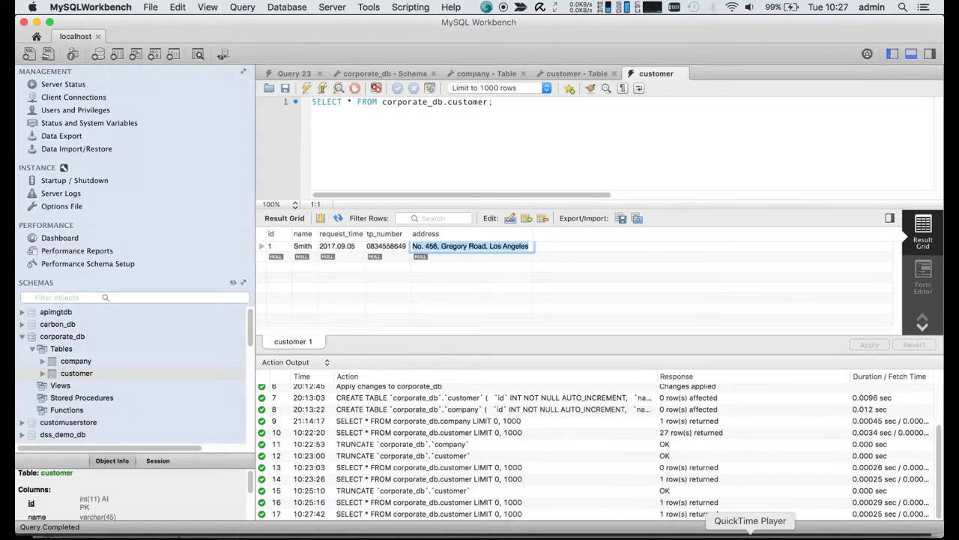
pyautogui.click(753, 534)
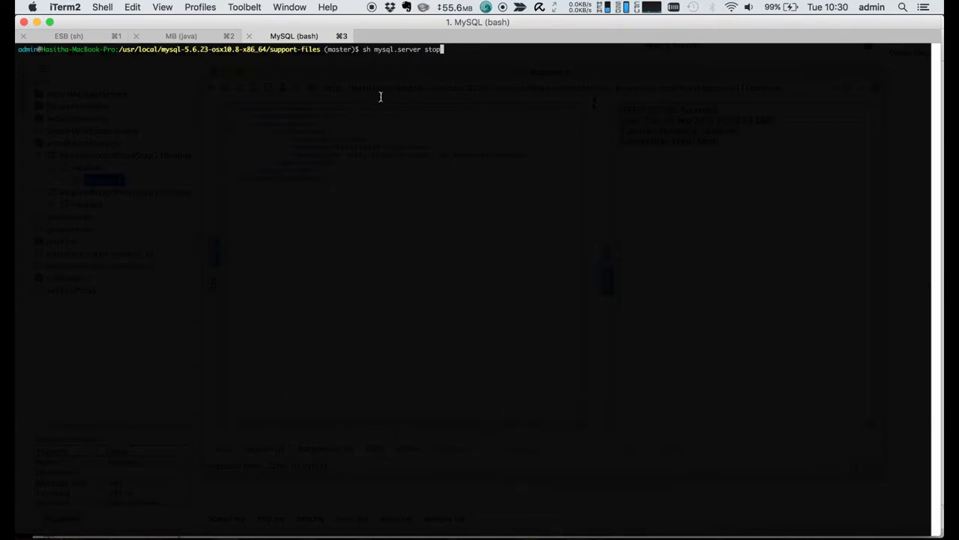
# - Stop MySQL with sh mysql.server stop, then resend addCustomer and confirm another 202 Accepted
pyautogui.press('Return')
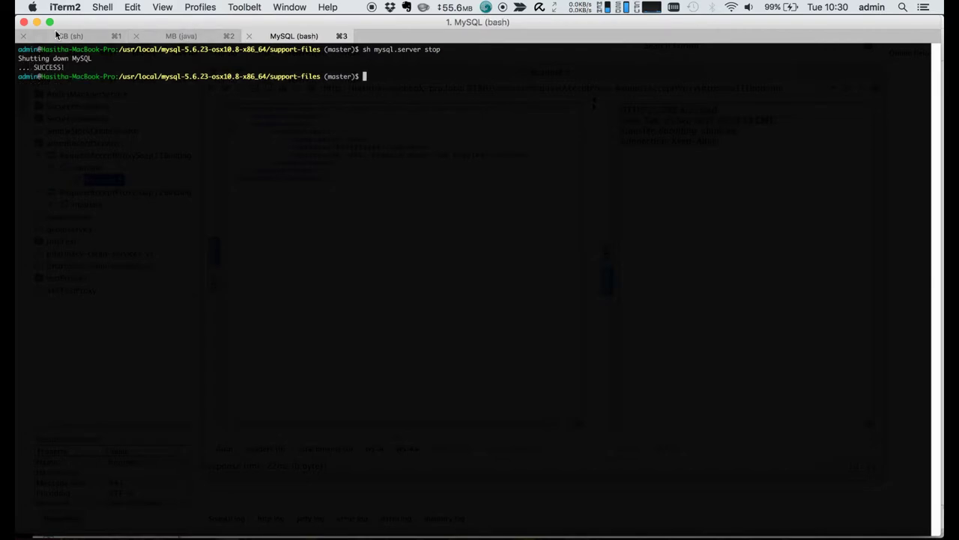
pyautogui.click(785, 533)
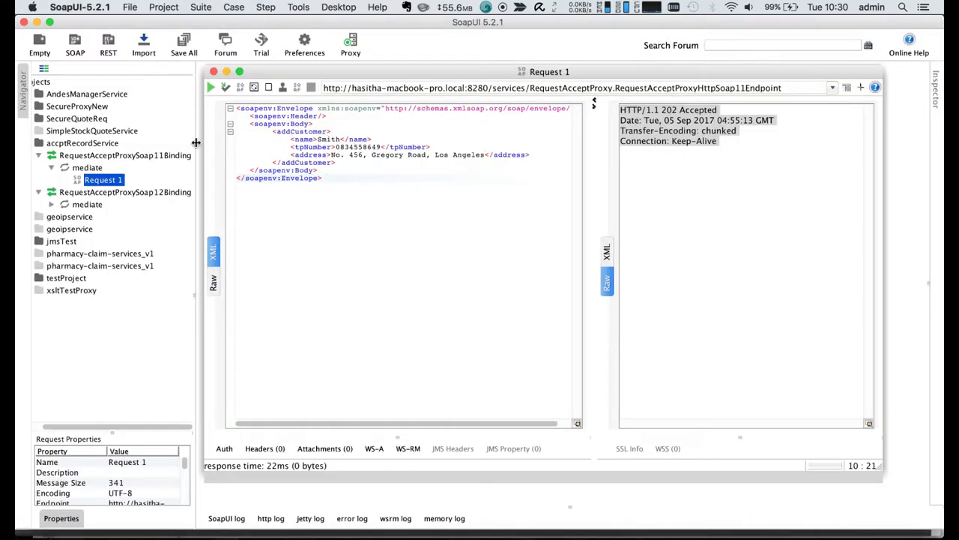
pyautogui.click(674, 201)
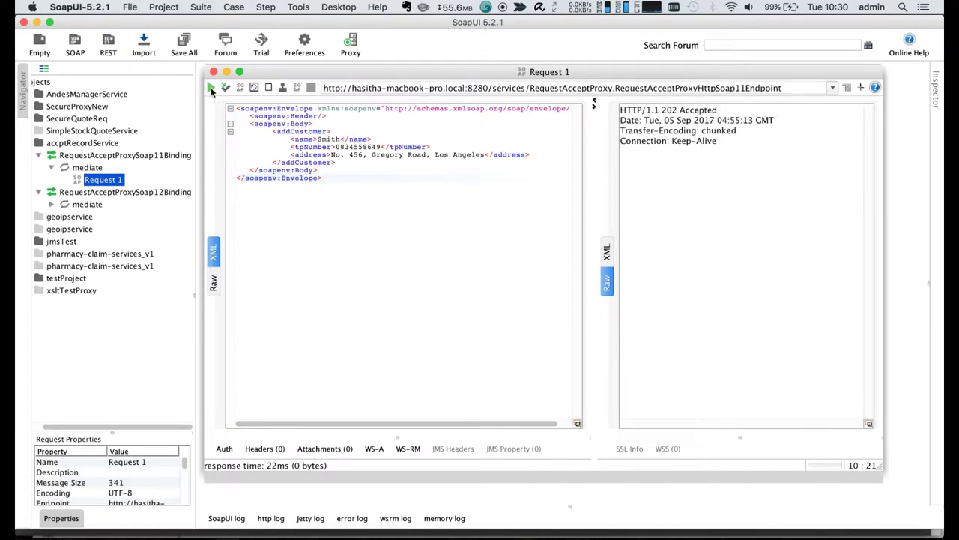
pyautogui.click(211, 88)
pyautogui.moveTo(651, 110); pyautogui.dragTo(720, 110)
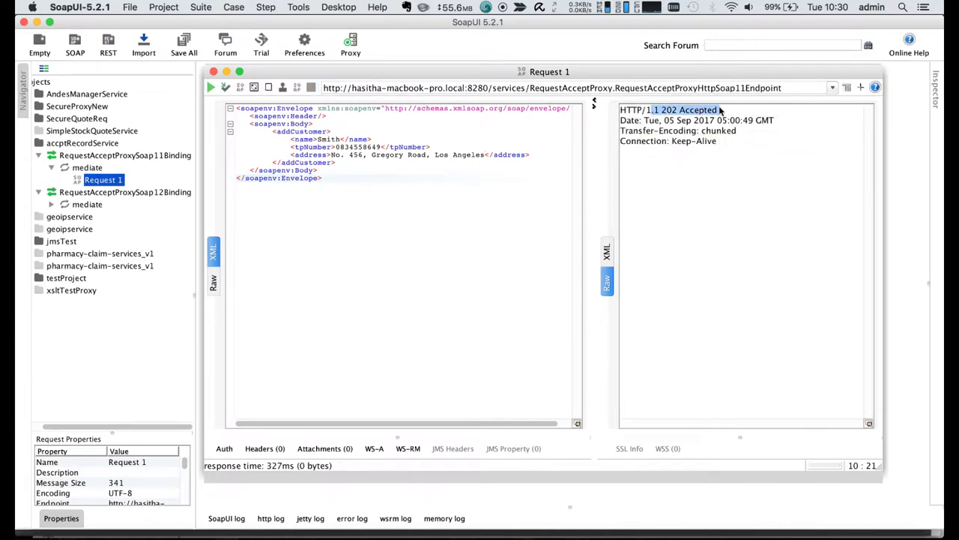
pyautogui.click(125, 534)
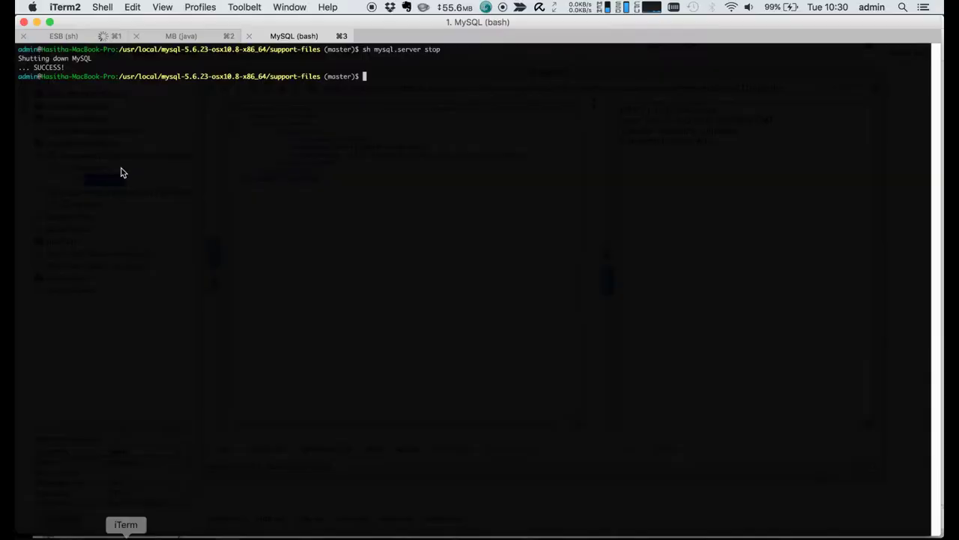
pyautogui.press('super+1')
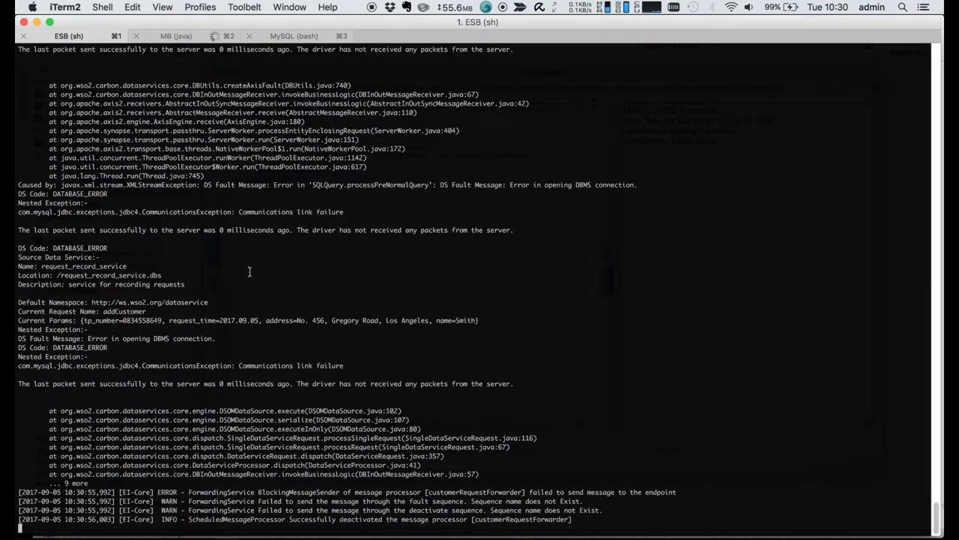
pyautogui.moveTo(170, 365); pyautogui.dragTo(377, 365)
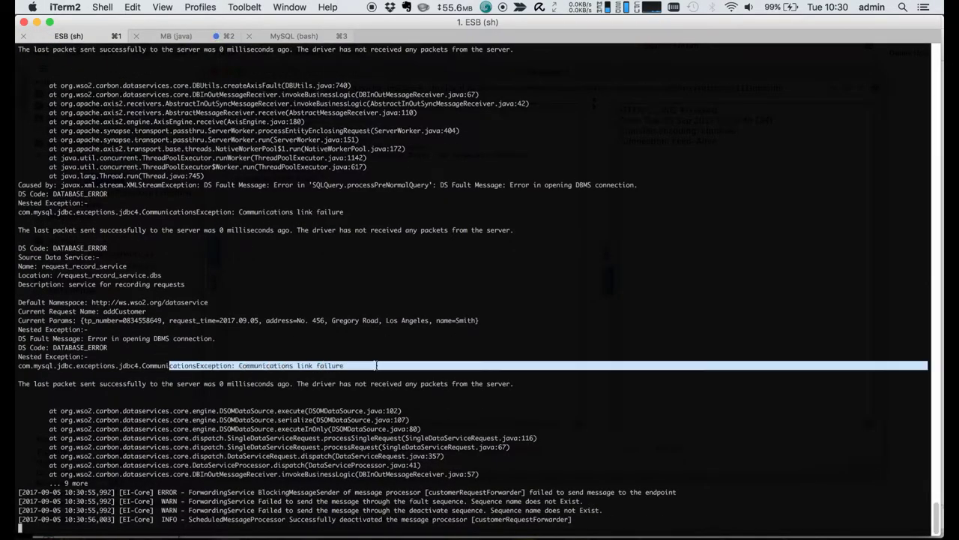
pyautogui.click(347, 414)
pyautogui.scroll(10, 333, 348)
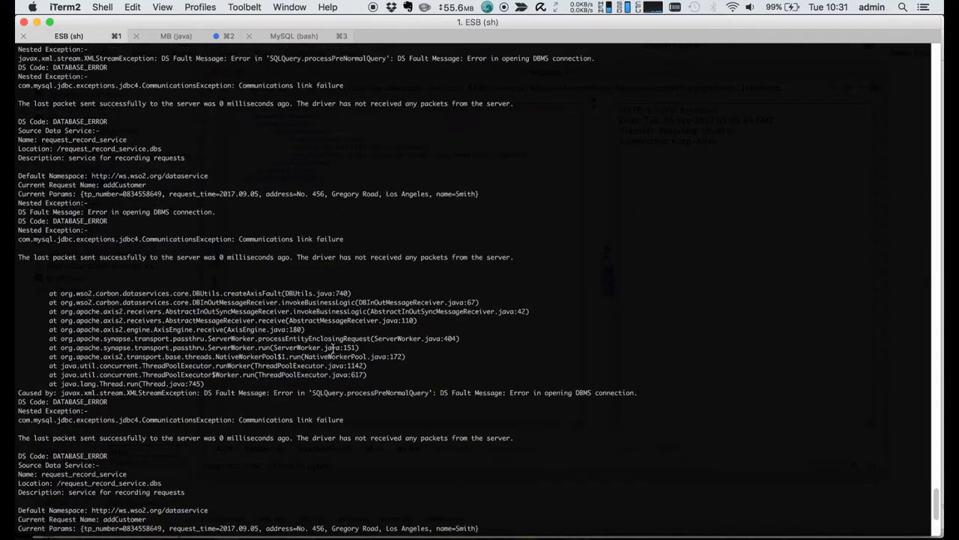
pyautogui.scroll(3, 332, 347)
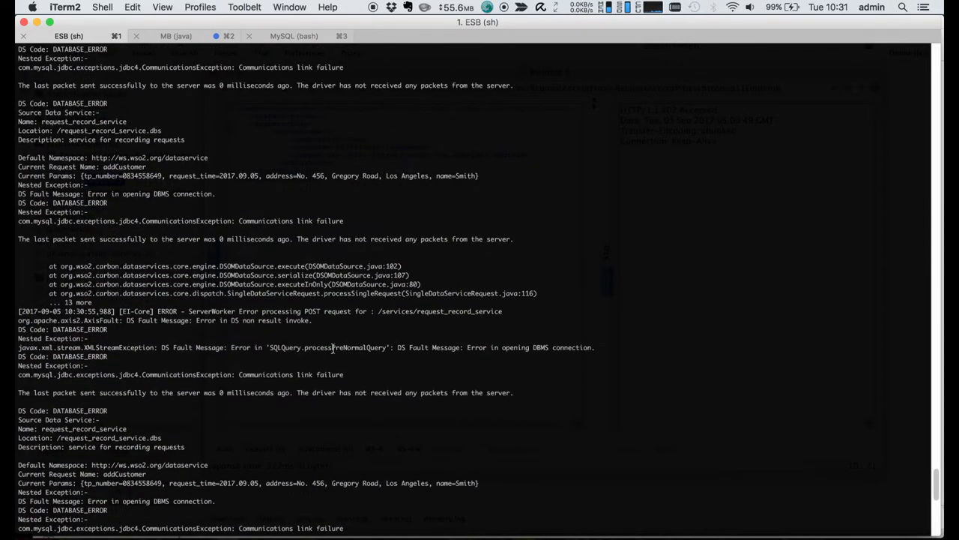
pyautogui.scroll(-10, 332, 347)
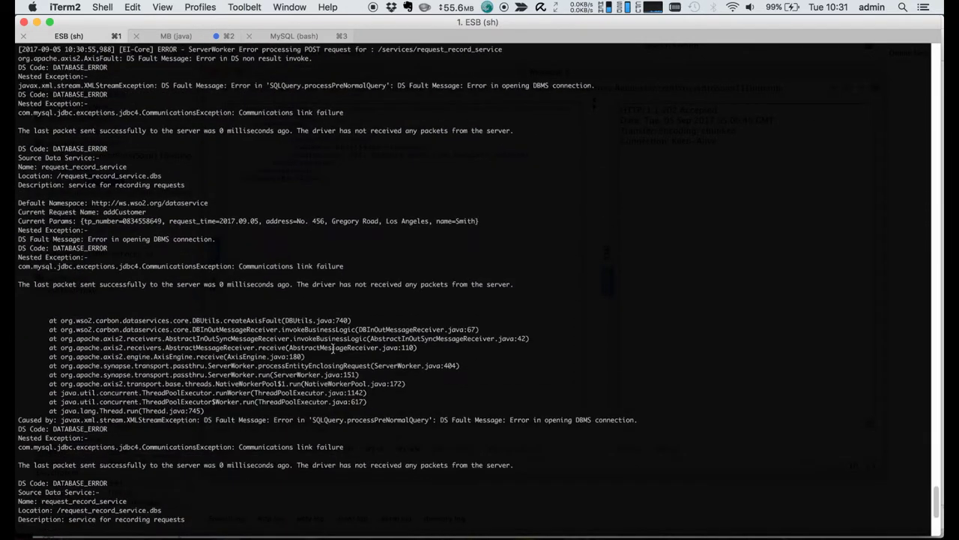
pyautogui.scroll(-1, 332, 347)
pyautogui.scroll(-8, 332, 348)
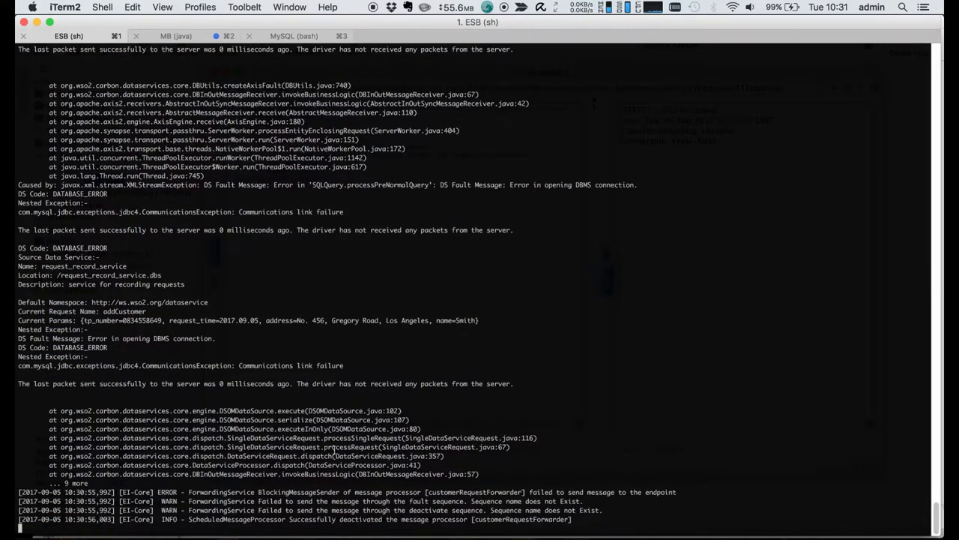
pyautogui.moveTo(204, 518); pyautogui.dragTo(469, 519)
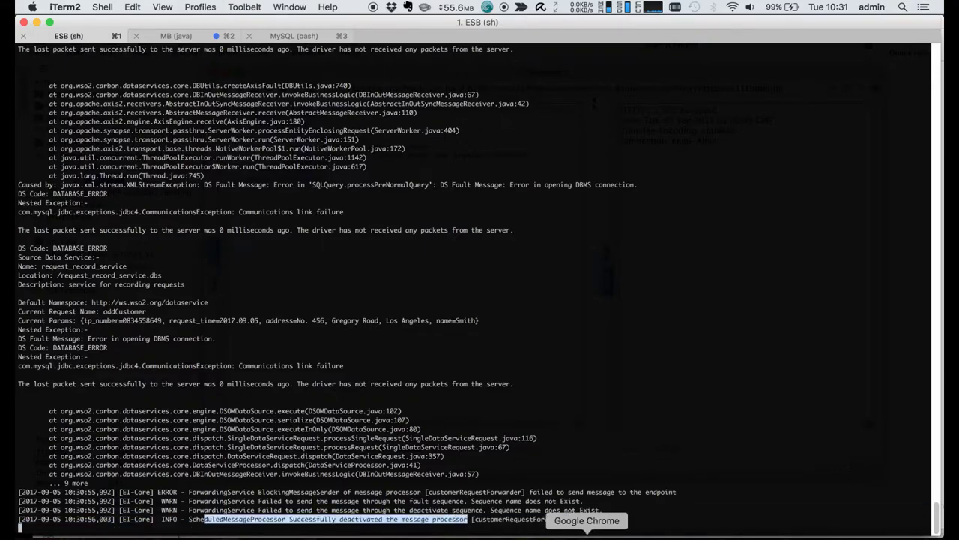
pyautogui.click(589, 533)
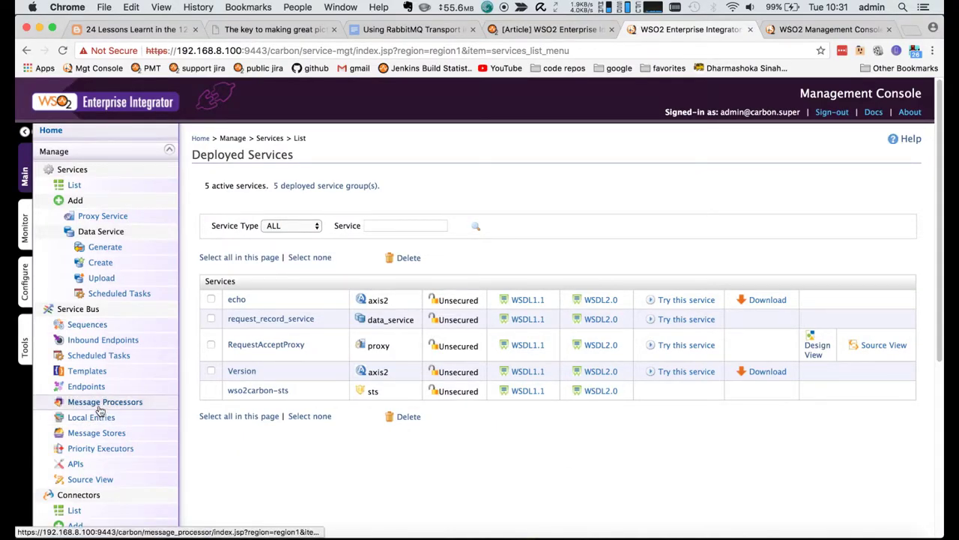
# - Reactivate the customerRequestForwarder message processor from the Message Processors list
pyautogui.click(98, 404)
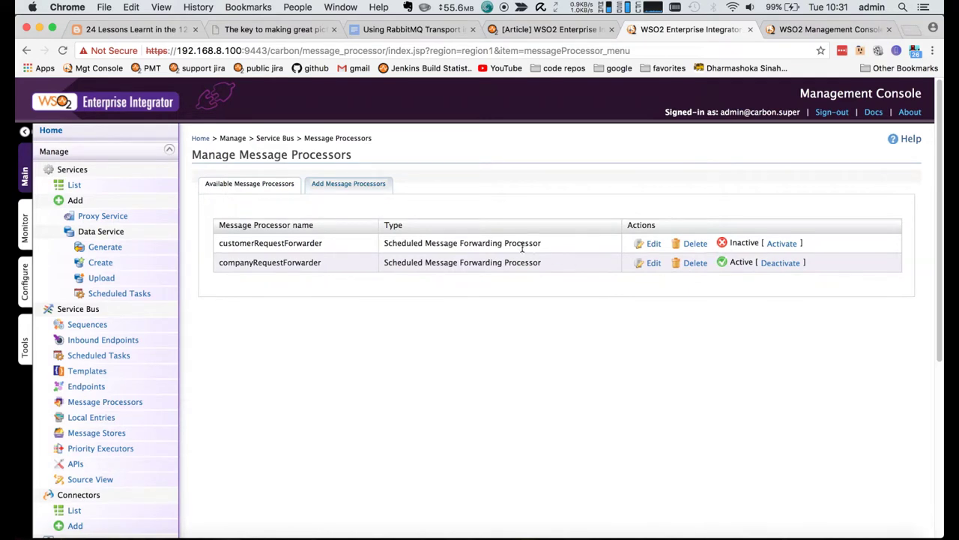
pyautogui.click(774, 248)
pyautogui.click(348, 350)
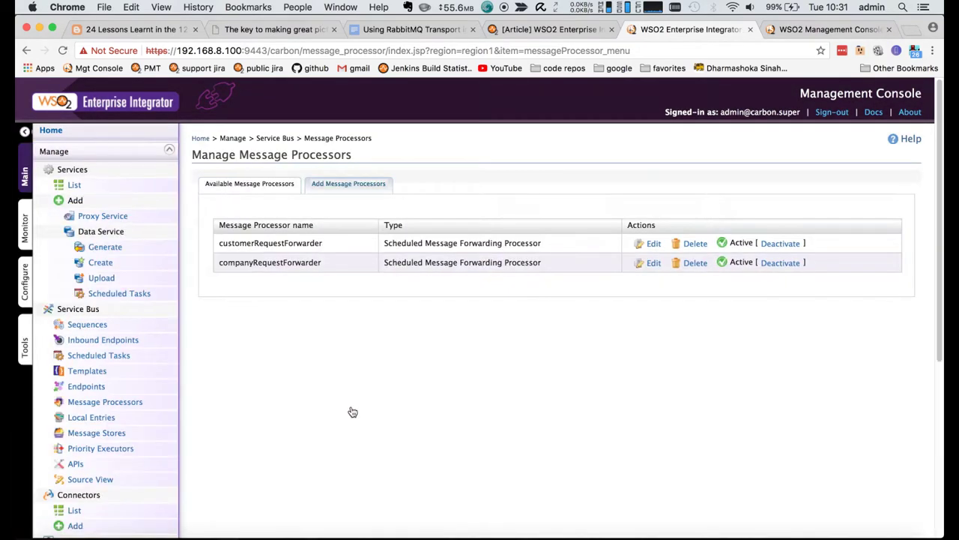
# - Check the ESB log, which shows another send failure and the processor deactivated
pyautogui.click(126, 532)
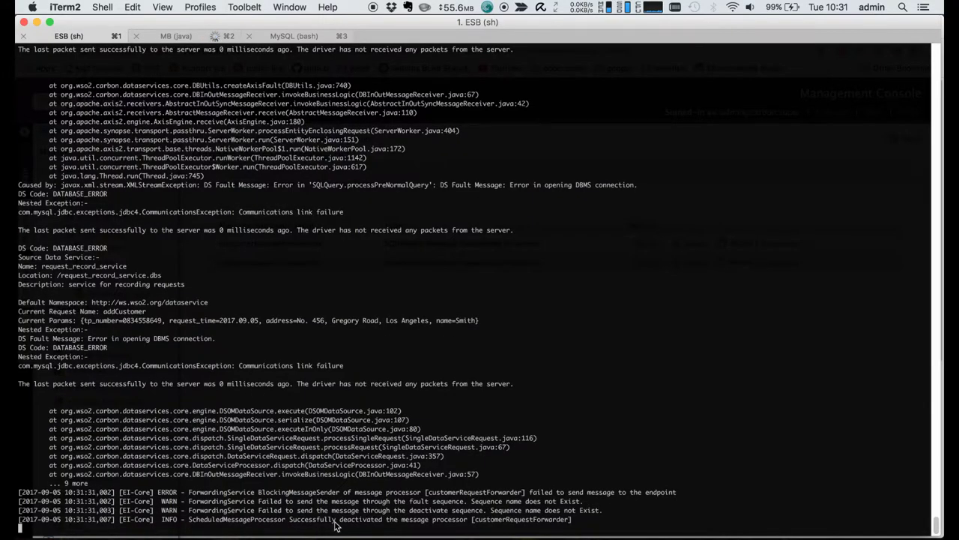
pyautogui.moveTo(333, 519); pyautogui.dragTo(459, 521)
pyautogui.click(516, 459)
# - Go to the Message Broker console's queue list
pyautogui.click(587, 535)
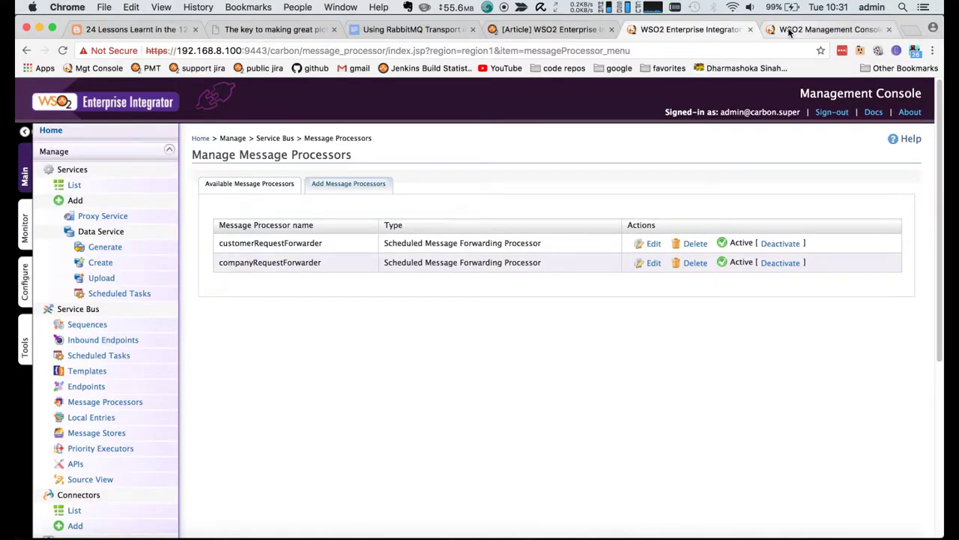
pyautogui.click(782, 28)
pyautogui.click(96, 197)
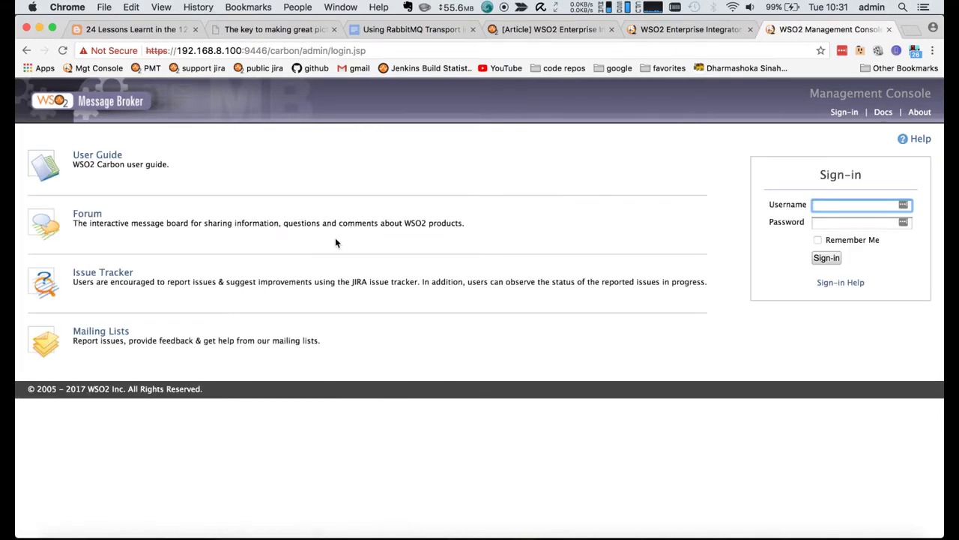
# - Sign in as admin with its password; the customers queue still shows 1 pending message
pyautogui.write('admin')
pyautogui.press('Tab')
pyautogui.write('ad')
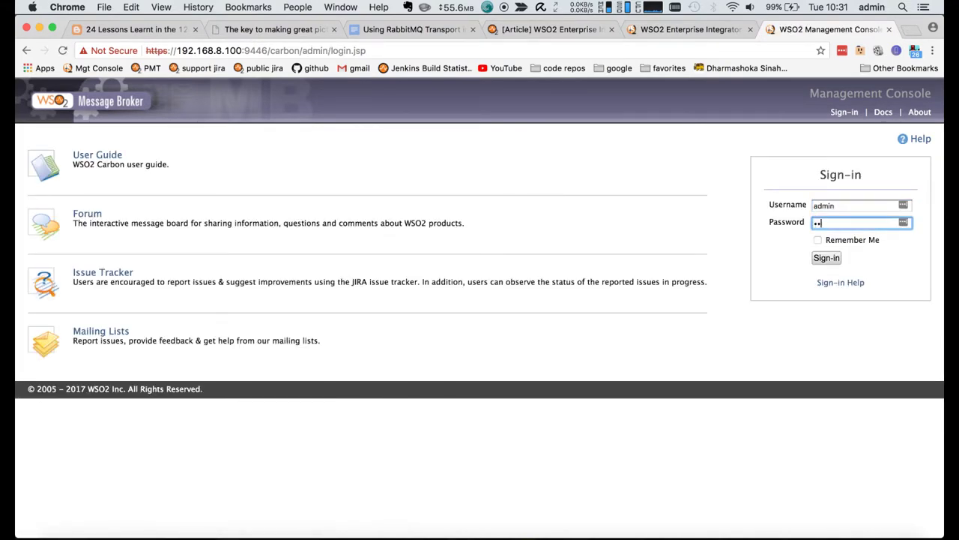
pyautogui.write('min')
pyautogui.press('Return')
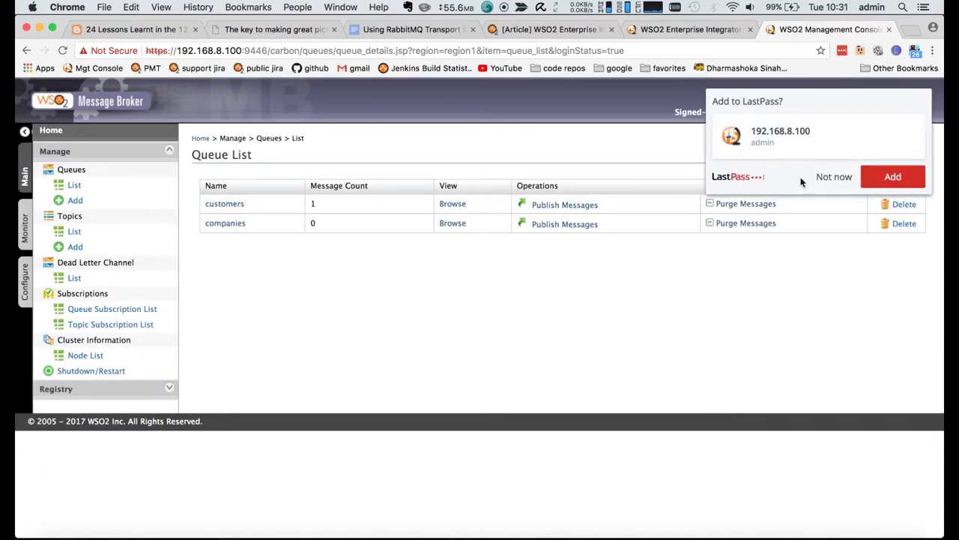
pyautogui.click(824, 178)
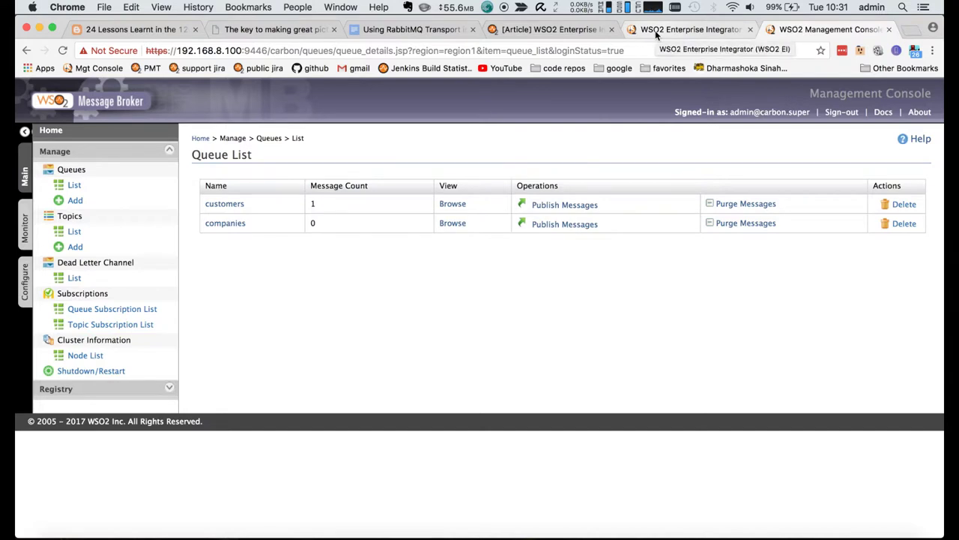
pyautogui.click(655, 30)
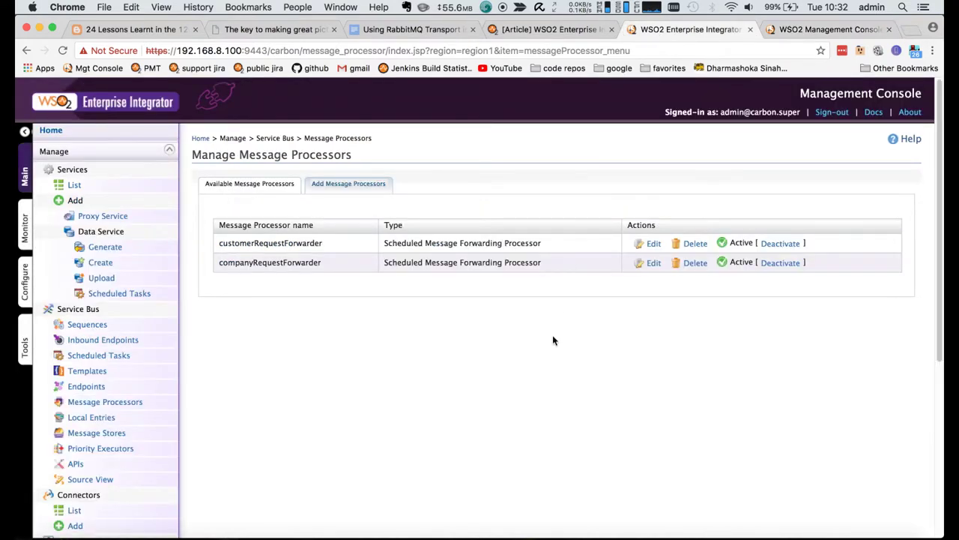
pyautogui.click(126, 533)
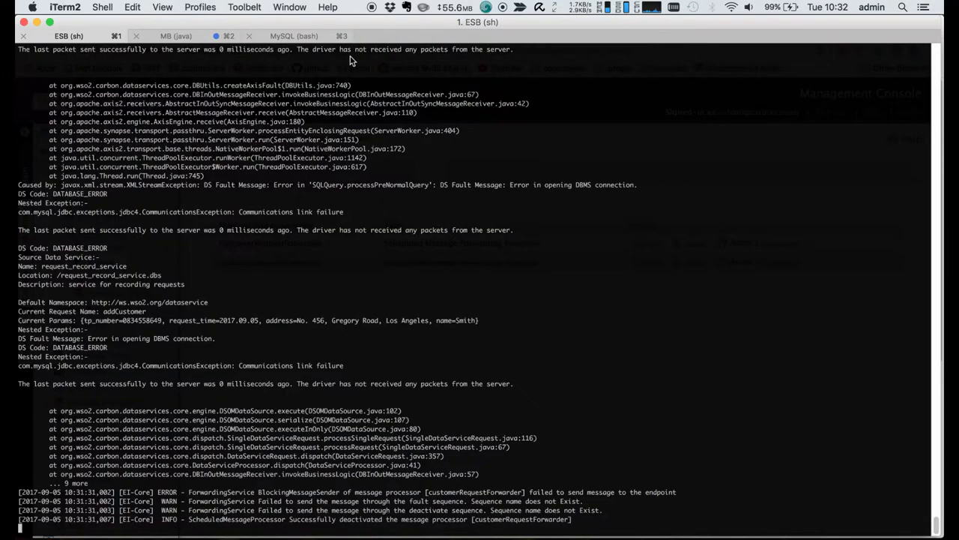
# - Start the MySQL server with 'sh mysql.server start'
pyautogui.press('Up')
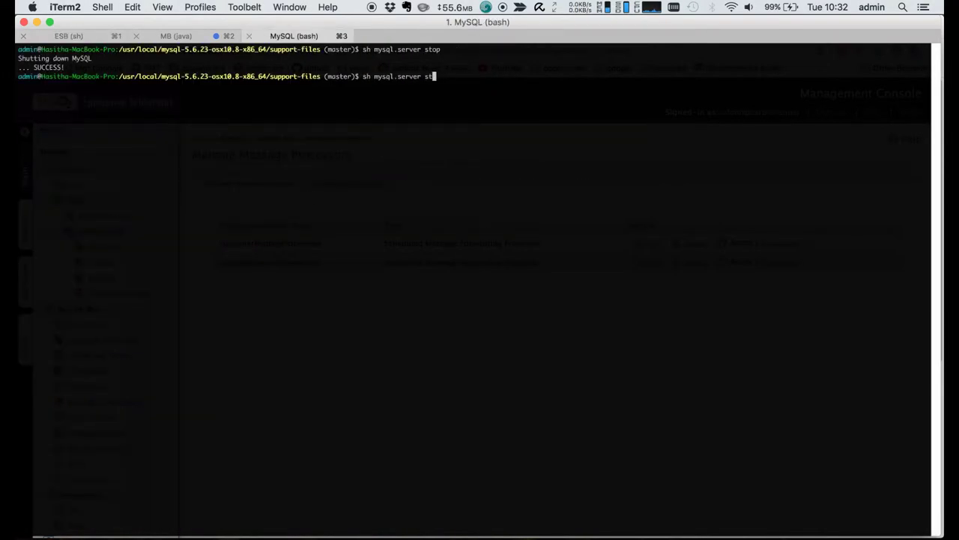
pyautogui.press('BackSpace')
pyautogui.press('BackSpace')
pyautogui.write('art')
pyautogui.press('Return')
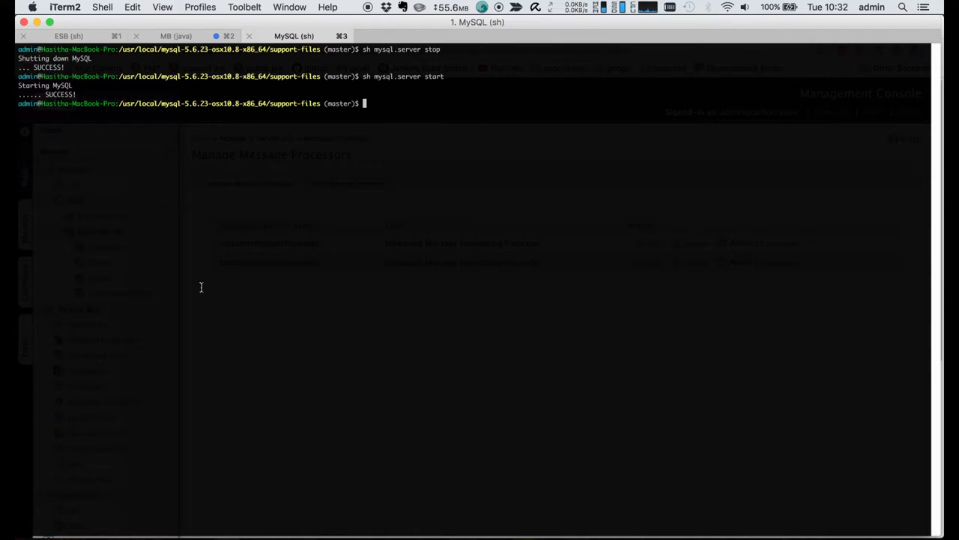
pyautogui.press('Return')
pyautogui.press('Return')
pyautogui.press('Return')
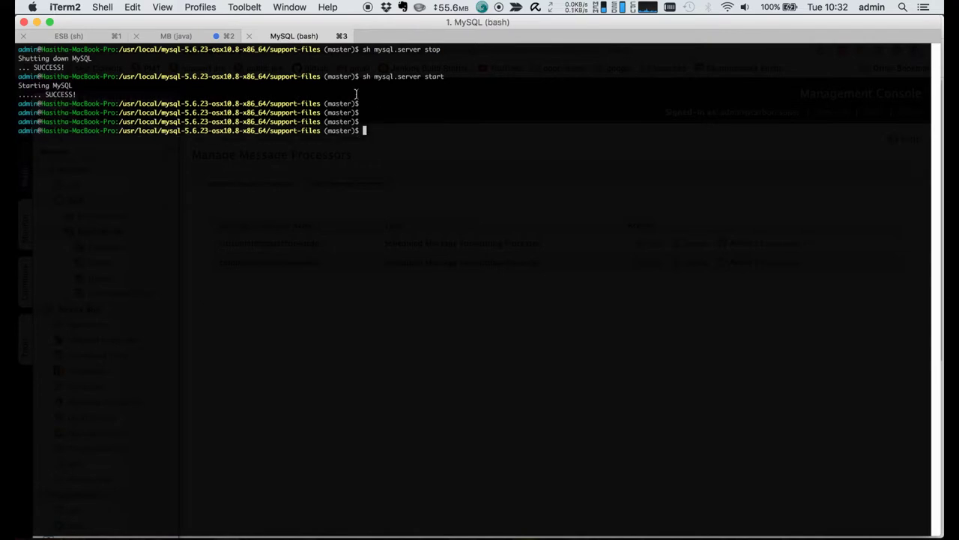
# - Return to the Enterprise Integrator console showing both forwarders Active
pyautogui.click(204, 39)
pyautogui.click(88, 38)
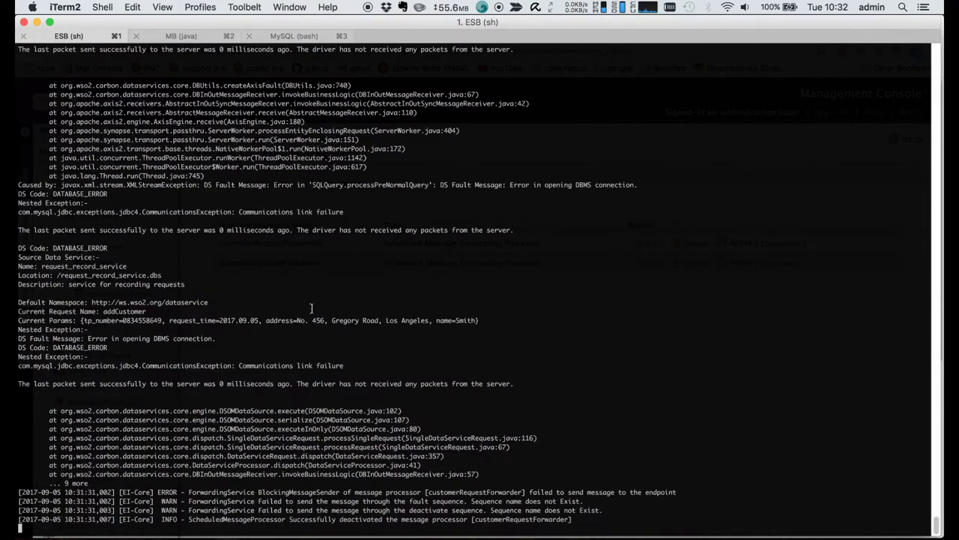
pyautogui.click(590, 533)
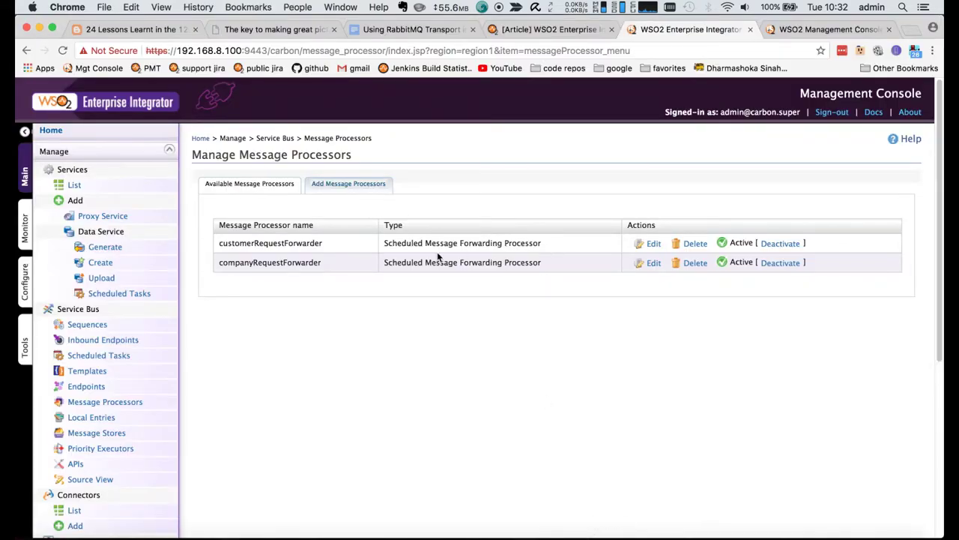
# - Sign into the Enterprise Integrator console as admin and view the message processors list
pyautogui.click(74, 185)
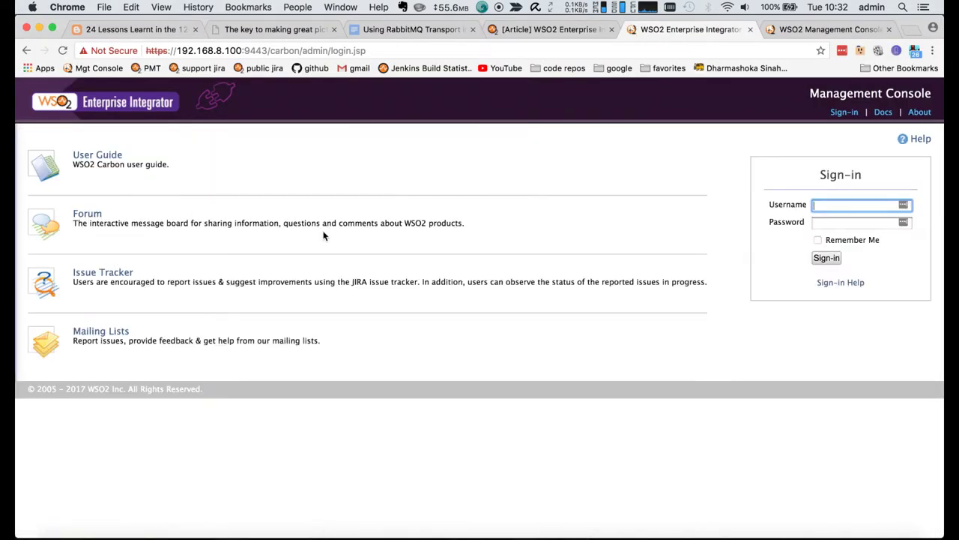
pyautogui.write('admin')
pyautogui.press('Tab')
pyautogui.write('admin')
pyautogui.press('Return')
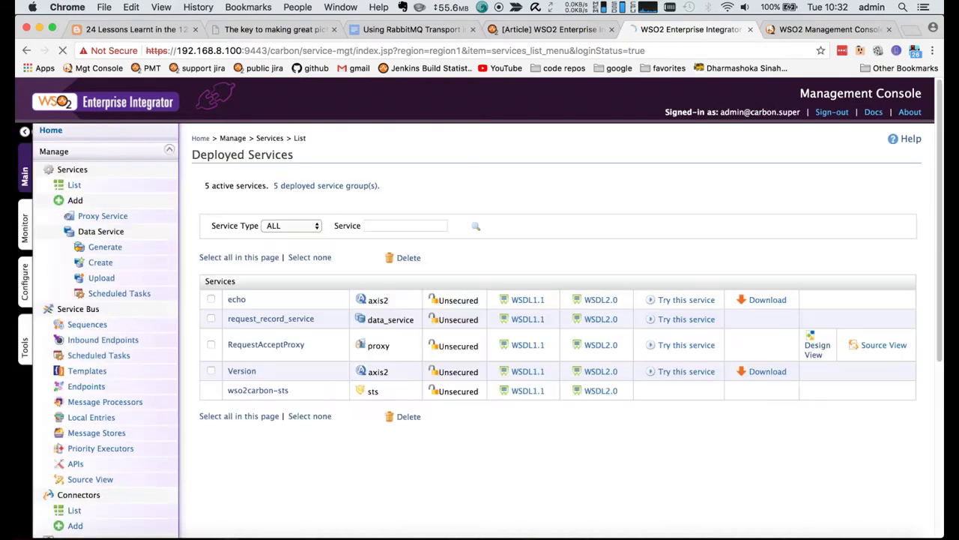
pyautogui.click(820, 178)
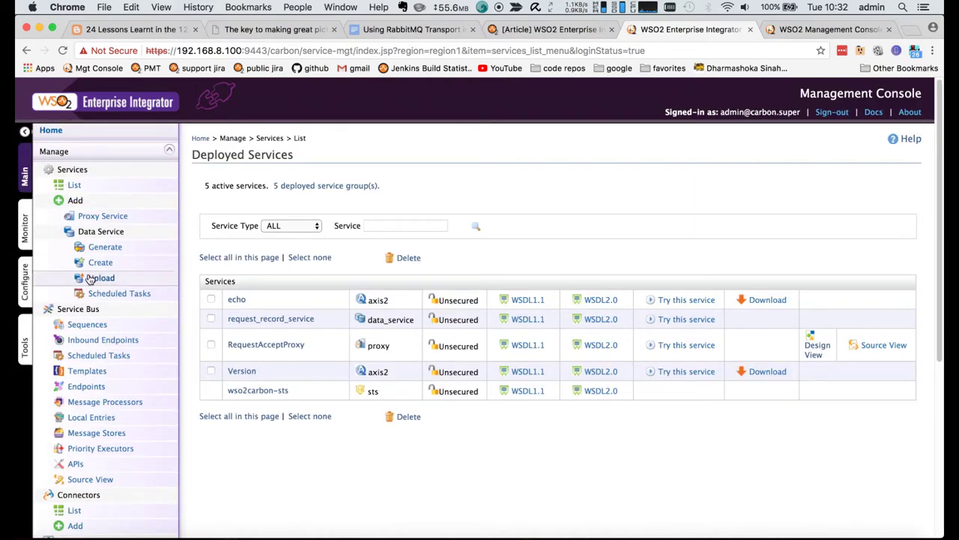
pyautogui.click(105, 402)
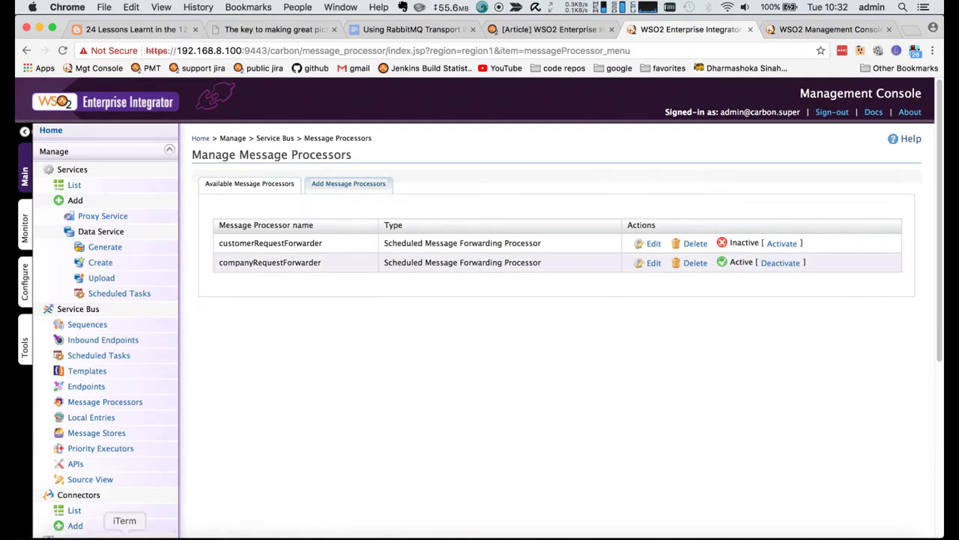
# - Activate customerRequestForwarder and confirm in the ESB log it reconnected to customerRequestStore
pyautogui.click(125, 532)
pyautogui.press('Return')
pyautogui.press('Return')
pyautogui.press('Return')
pyautogui.press('Return')
pyautogui.press('Return')
pyautogui.press('Return')
pyautogui.press('Return')
pyautogui.press('Return')
pyautogui.press('Return')
pyautogui.press('Return')
pyautogui.press('Return')
pyautogui.press('Return')
pyautogui.press('Return')
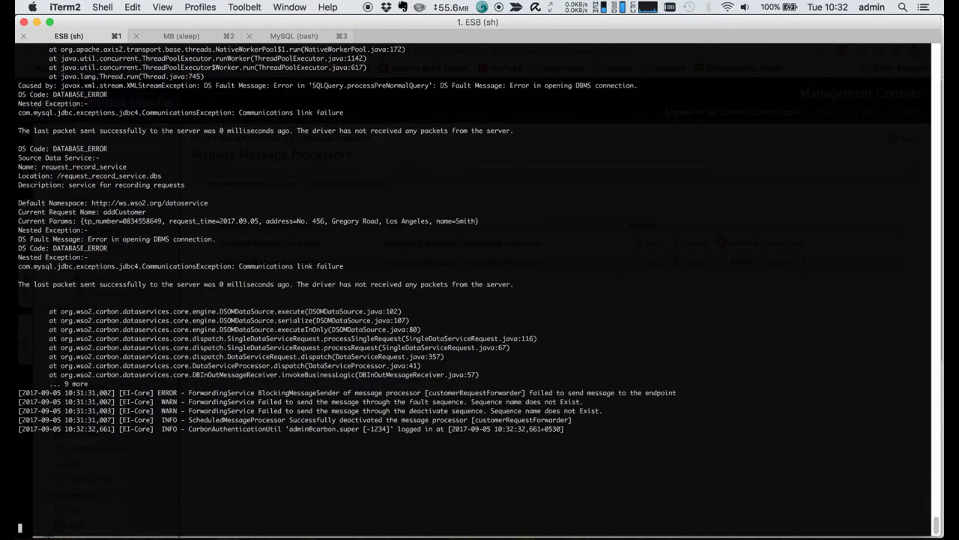
pyautogui.press('super+Tab')
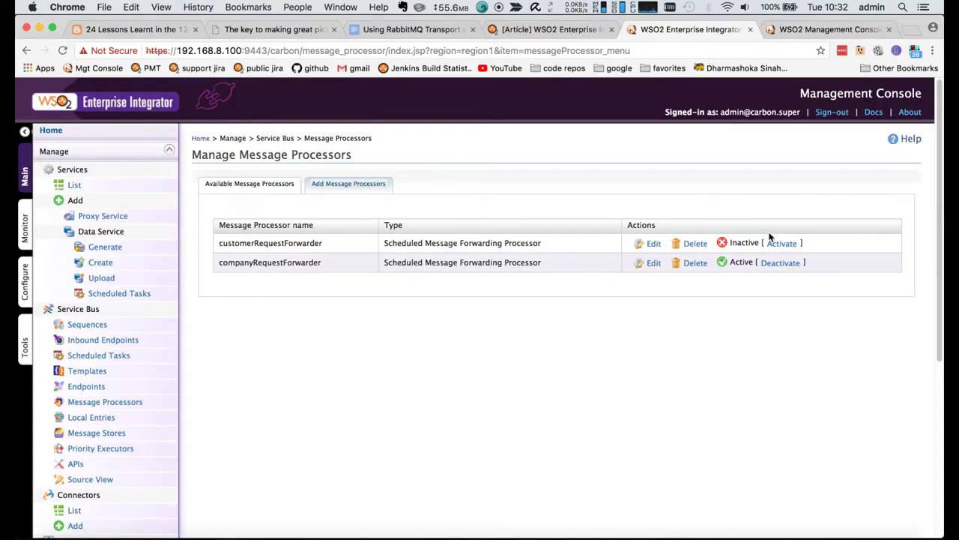
pyautogui.click(778, 243)
pyautogui.click(341, 348)
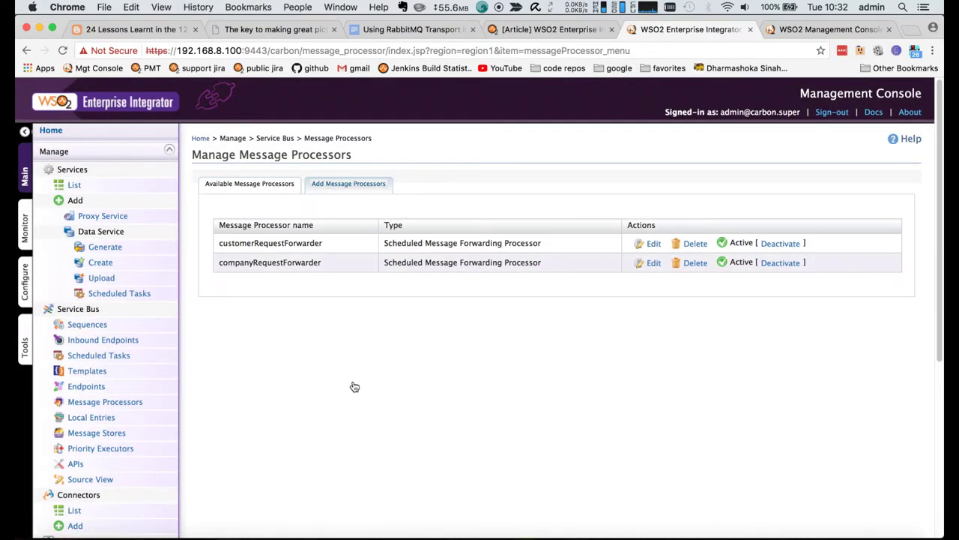
pyautogui.press('super+Tab')
pyautogui.press('Return')
pyautogui.press('Return')
pyautogui.press('Return')
pyautogui.press('Return')
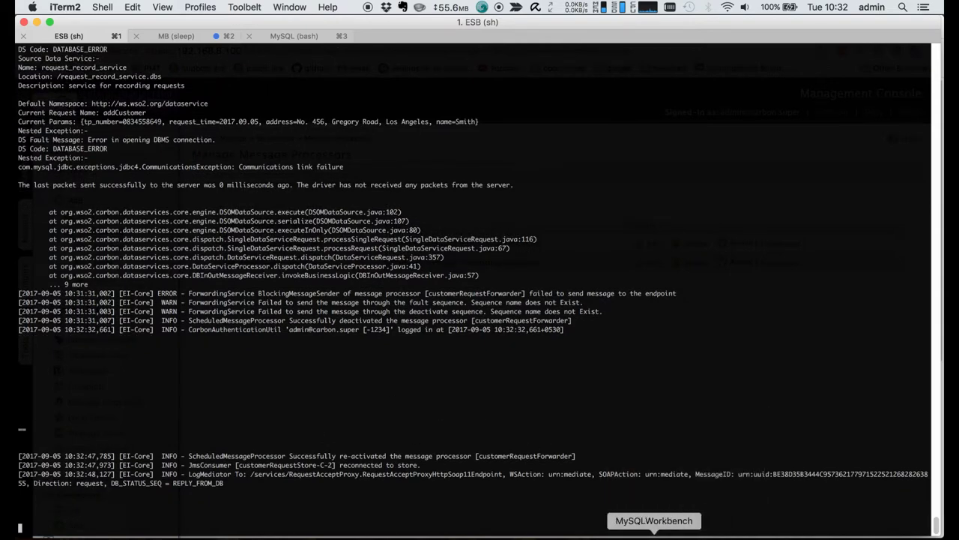
# - Re-run SELECT * FROM corporate_db.customer in MySQL Workbench, entering the connection password
pyautogui.click(653, 533)
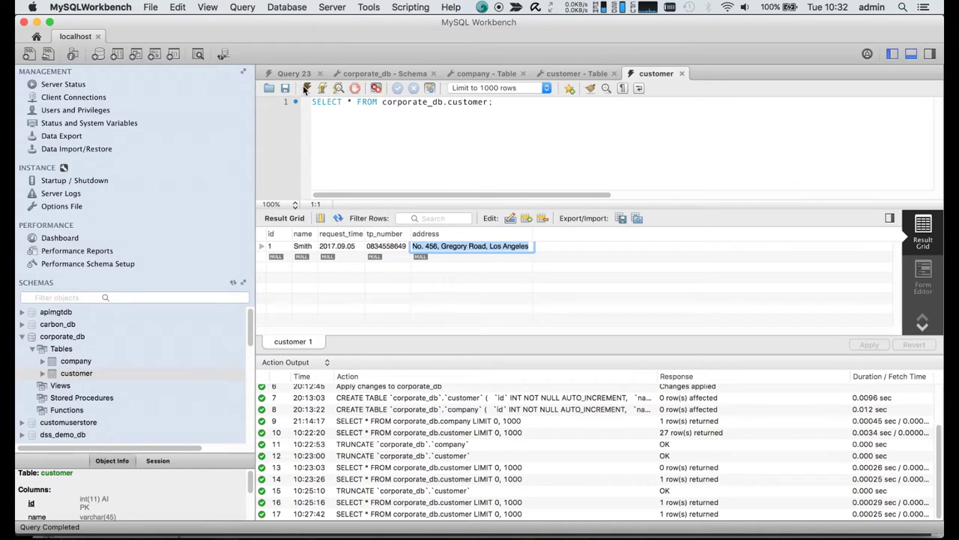
pyautogui.click(305, 88)
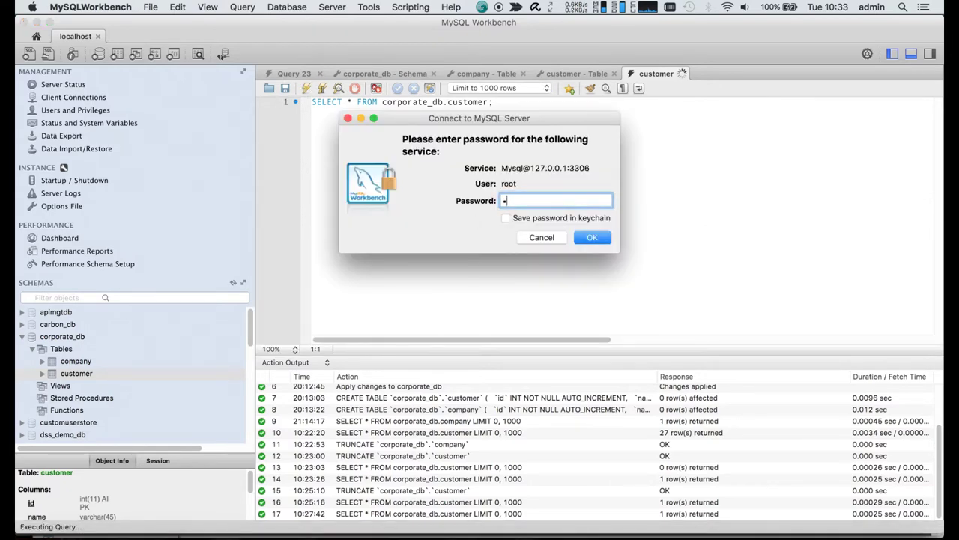
pyautogui.write('root')
pyautogui.click(596, 236)
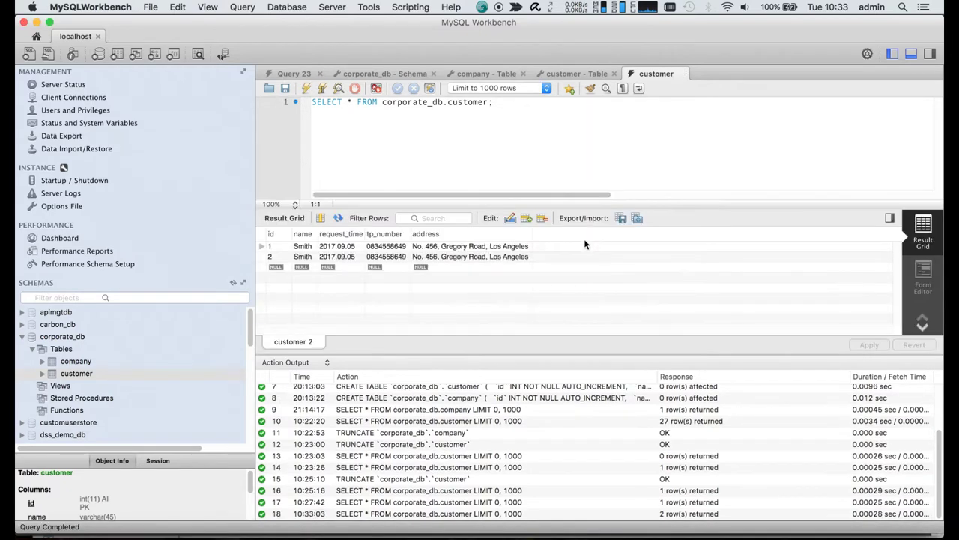
# - Check the new second Smith row's address, phone and 2017.09.05 request date
pyautogui.click(449, 257)
pyautogui.click(385, 257)
pyautogui.click(322, 257)
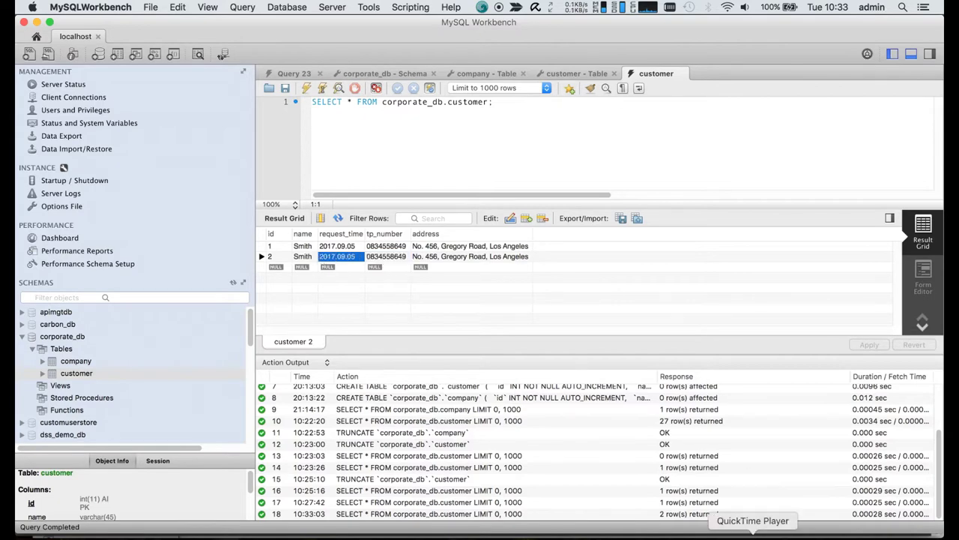
pyautogui.click(578, 534)
pyautogui.click(824, 29)
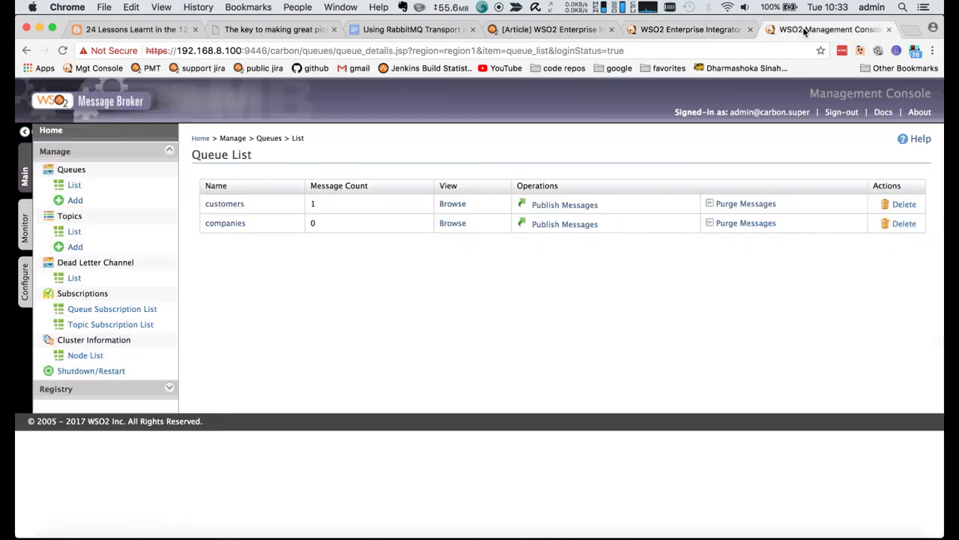
# - Sign into the Message Broker console as admin; customers and companies queues show 0 messages
pyautogui.click(72, 187)
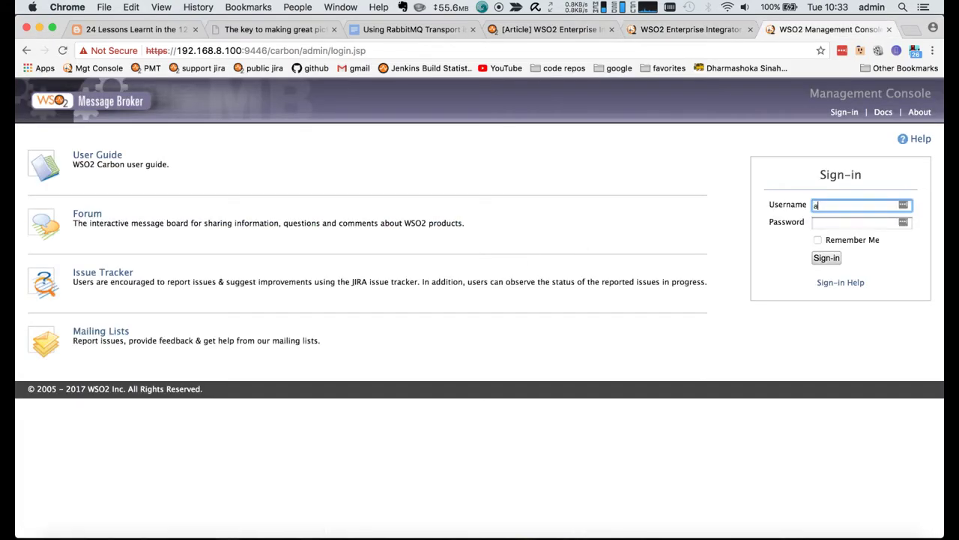
pyautogui.write('admin')
pyautogui.press('Tab')
pyautogui.write('admin')
pyautogui.press('Return')
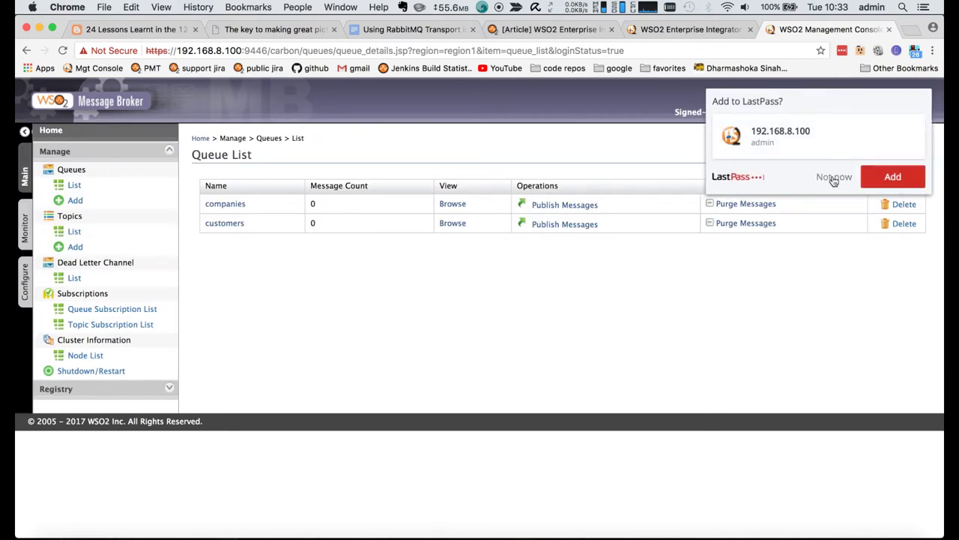
pyautogui.click(834, 178)
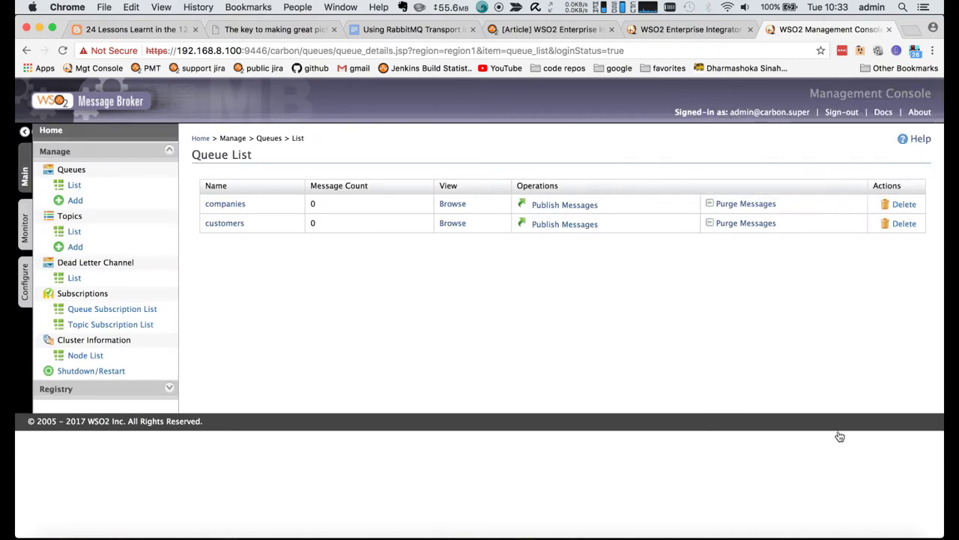
# - Keep customerRequestForwarder's processor state at Activate in the Enterprise Integrator console
pyautogui.click(752, 534)
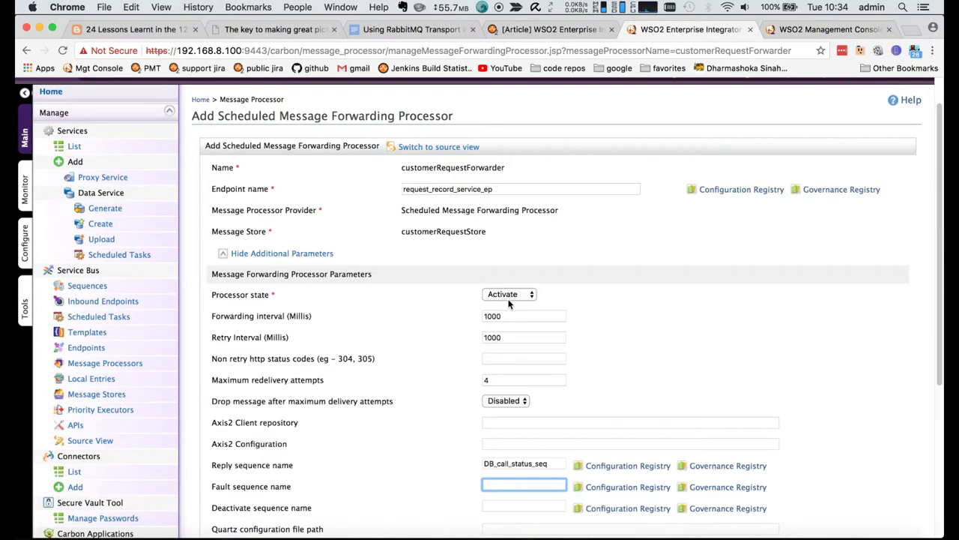
pyautogui.click(511, 297)
pyautogui.click(581, 303)
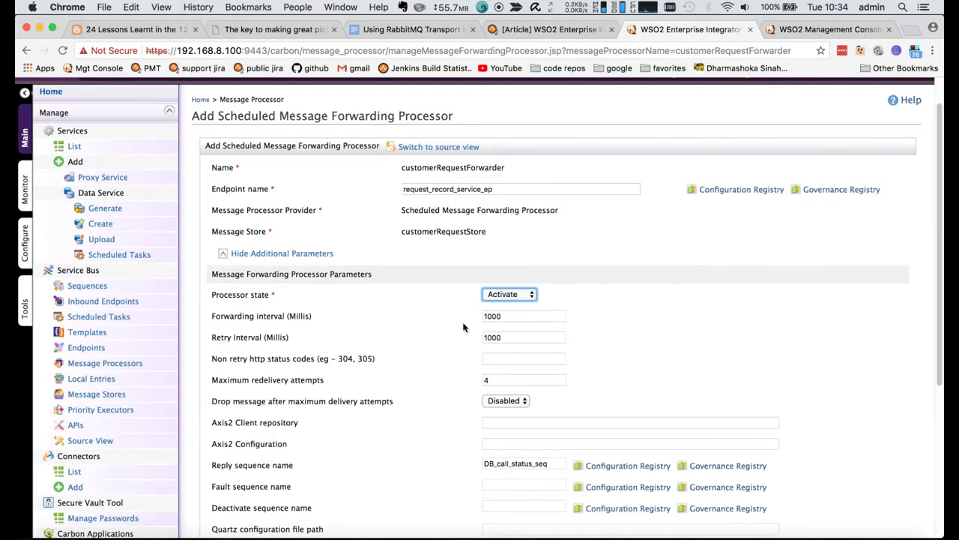
# - Review forwarding and retry intervals of 1000, drop-after-attempts Disabled and empty fault sequence
pyautogui.click(505, 318)
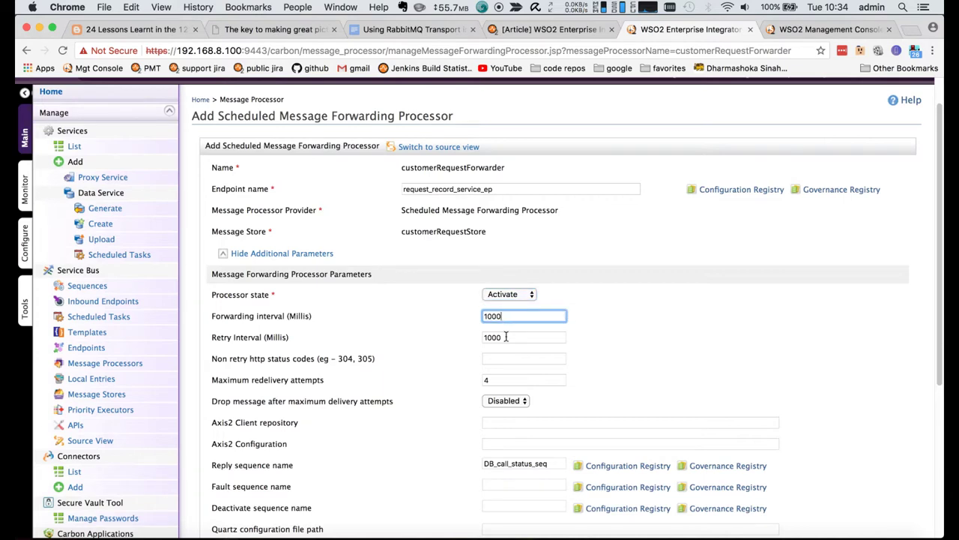
pyautogui.click(505, 336)
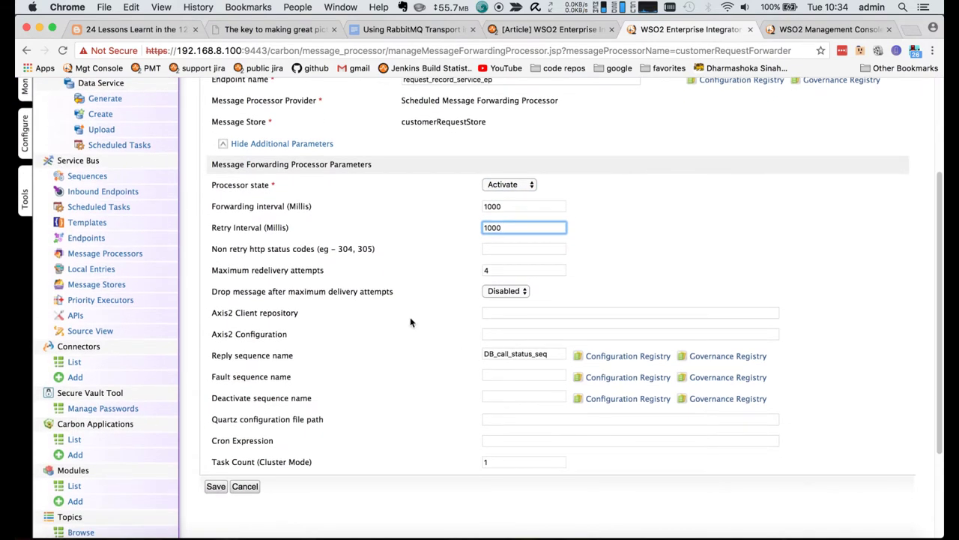
pyautogui.click(497, 290)
pyautogui.click(622, 288)
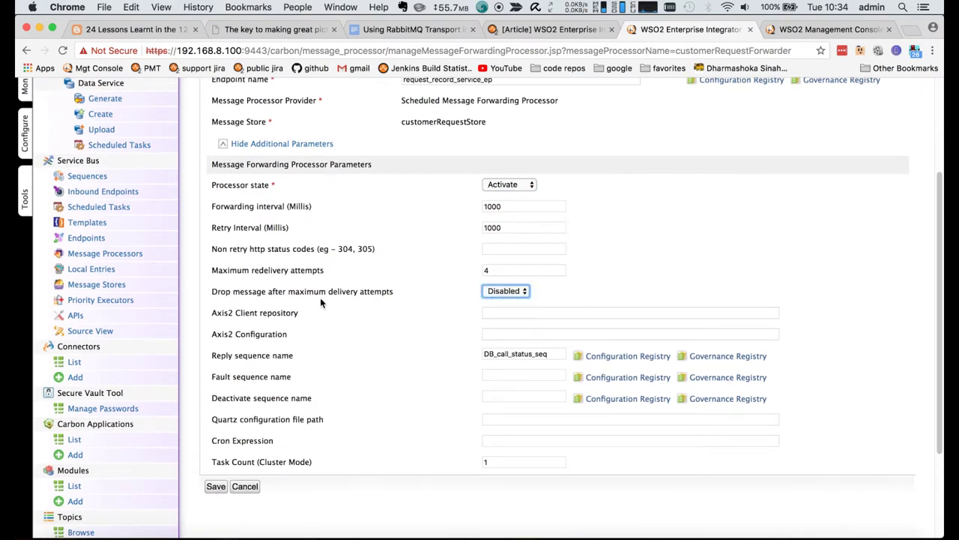
pyautogui.moveTo(249, 292); pyautogui.dragTo(396, 294)
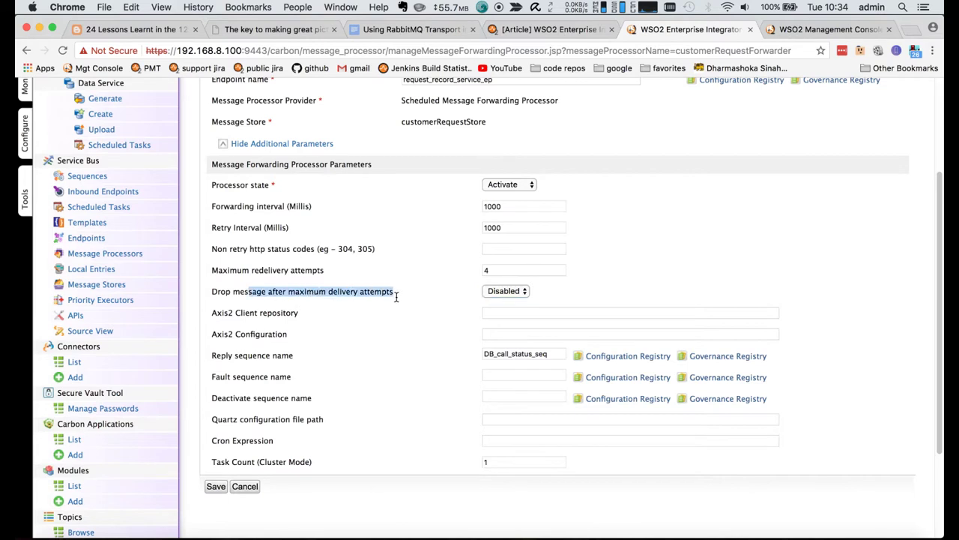
pyautogui.click(348, 324)
pyautogui.scroll(-2, 349, 375)
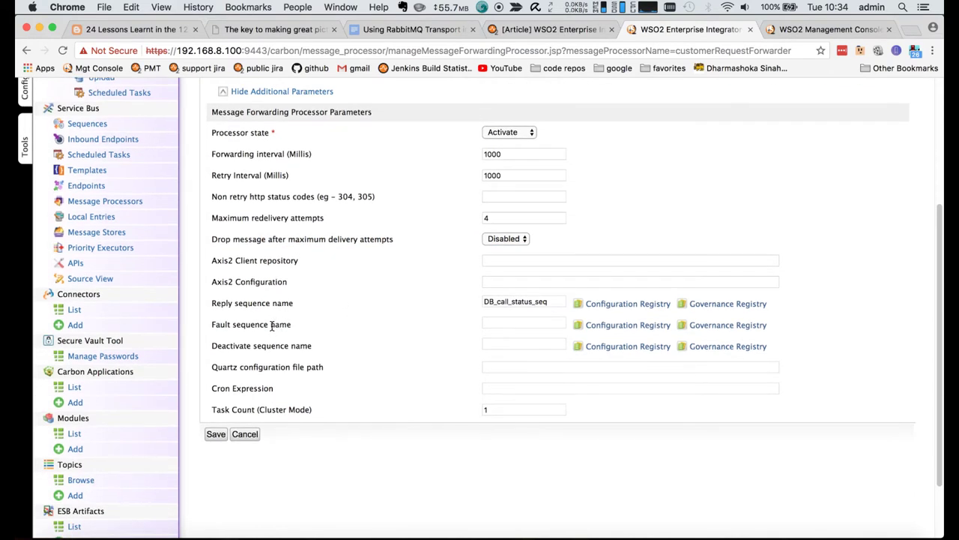
pyautogui.moveTo(272, 324); pyautogui.dragTo(315, 330)
pyautogui.click(494, 324)
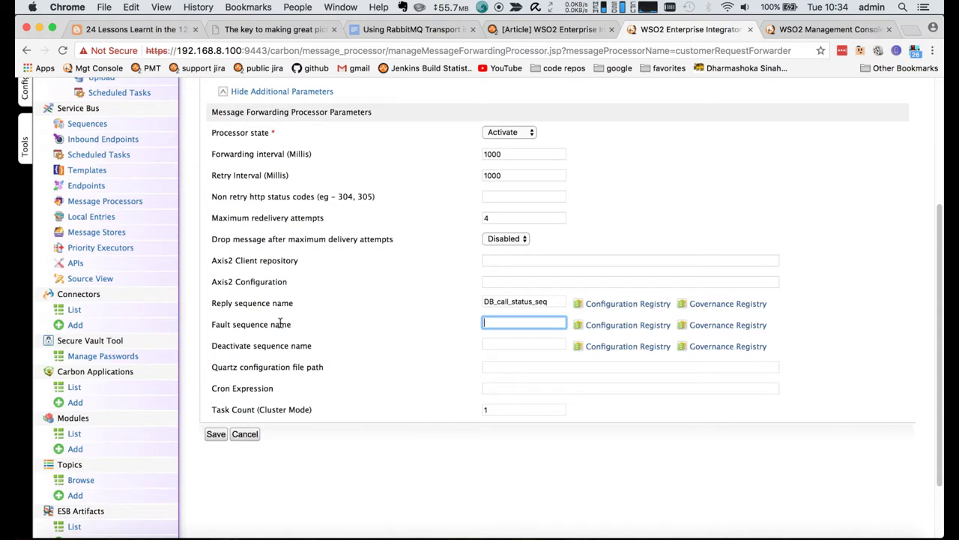
pyautogui.doubleClick(281, 324)
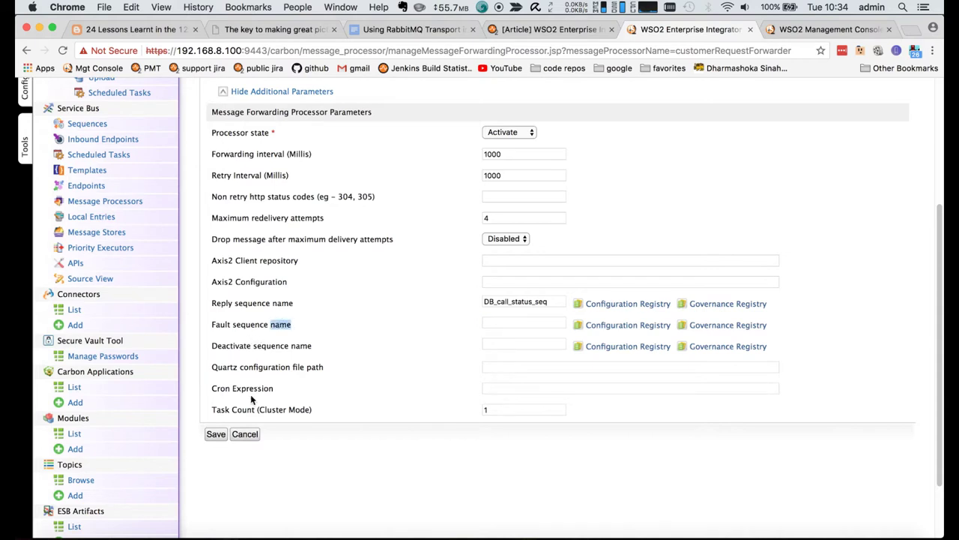
# - Leave Task Count at 1 and return to the message processors list, both Active
pyautogui.moveTo(245, 414); pyautogui.dragTo(317, 410)
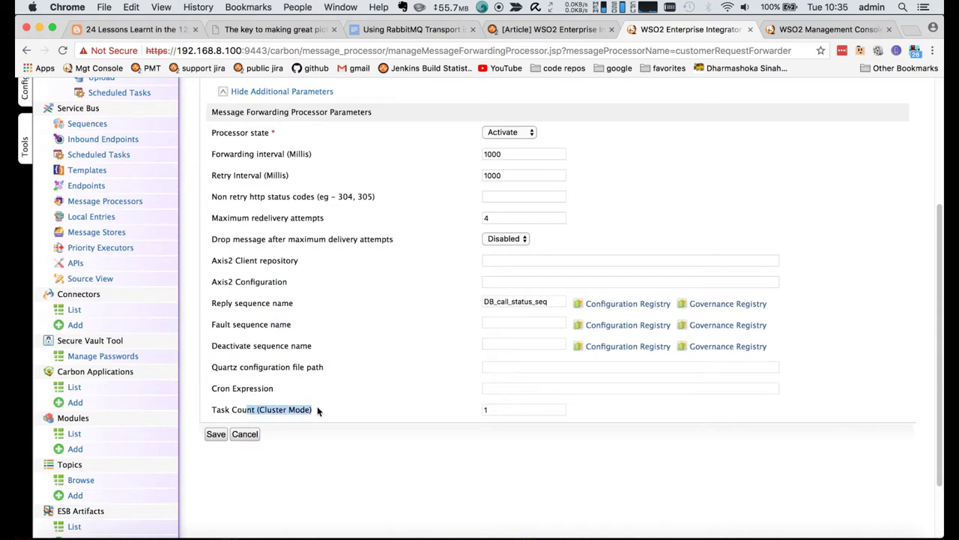
pyautogui.click(459, 413)
pyautogui.click(487, 409)
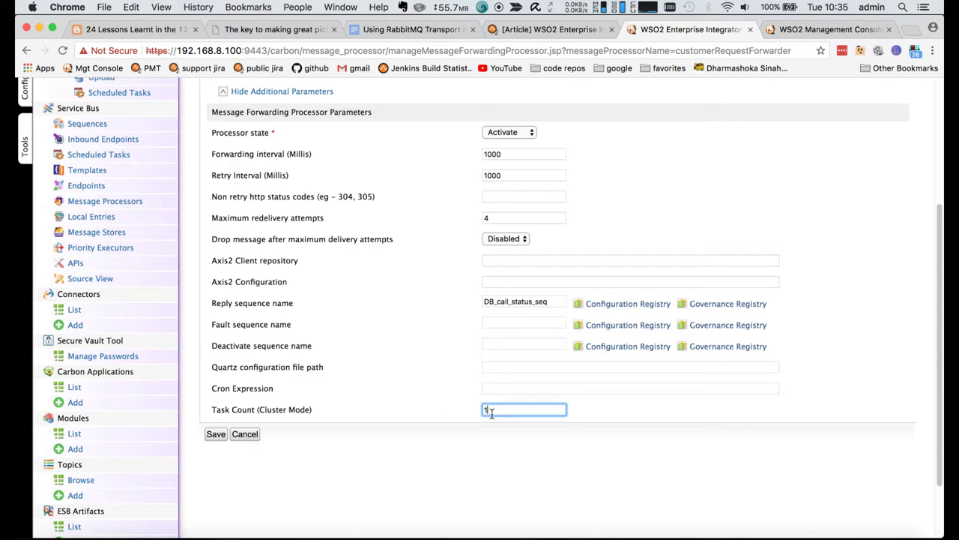
pyautogui.click(282, 413)
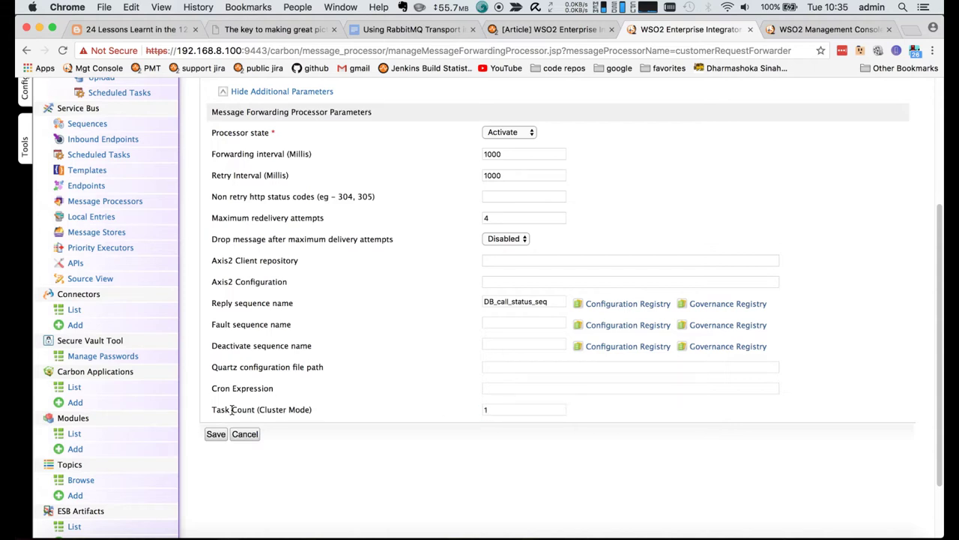
pyautogui.moveTo(232, 409); pyautogui.dragTo(314, 410)
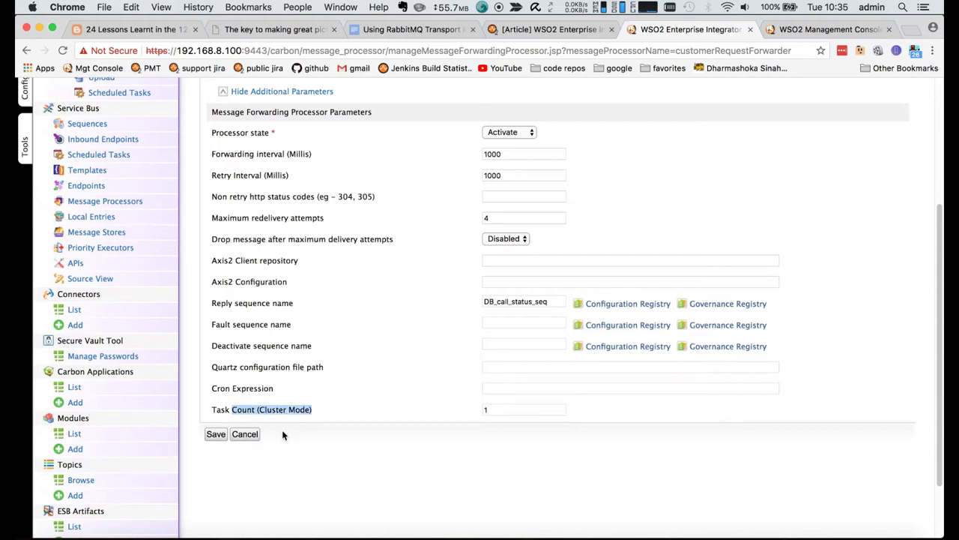
pyautogui.scroll(5, 390, 405)
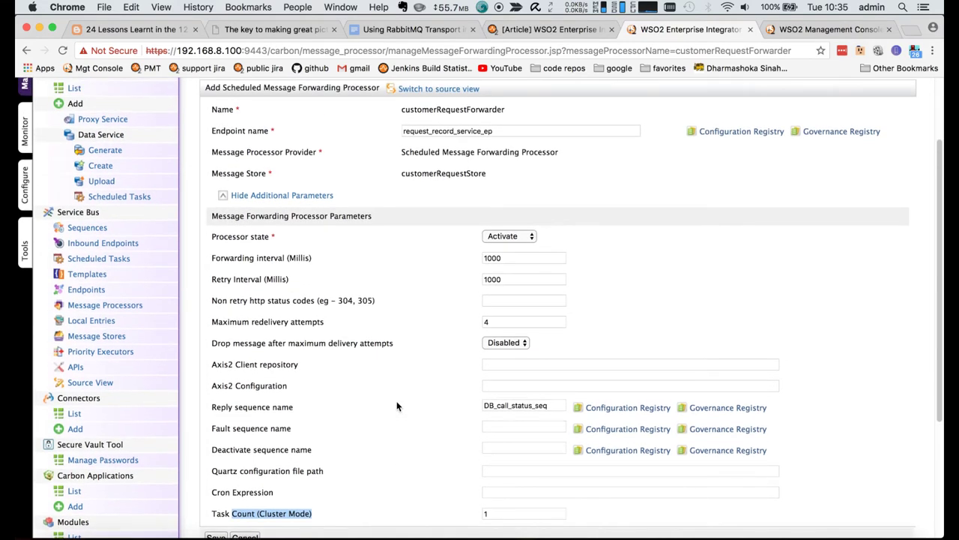
pyautogui.click(111, 375)
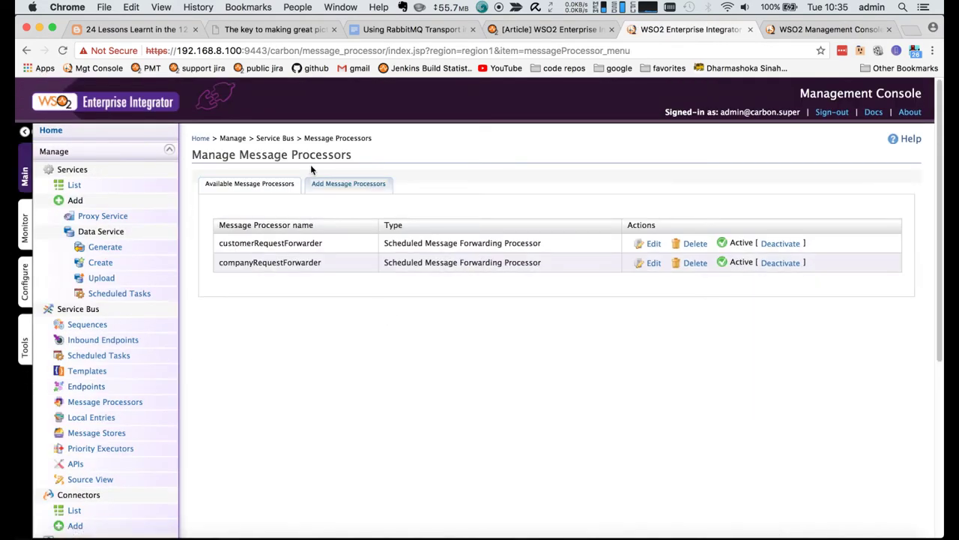
# - Browse the addable processor types and Failover form, then list addable message store types
pyautogui.click(329, 185)
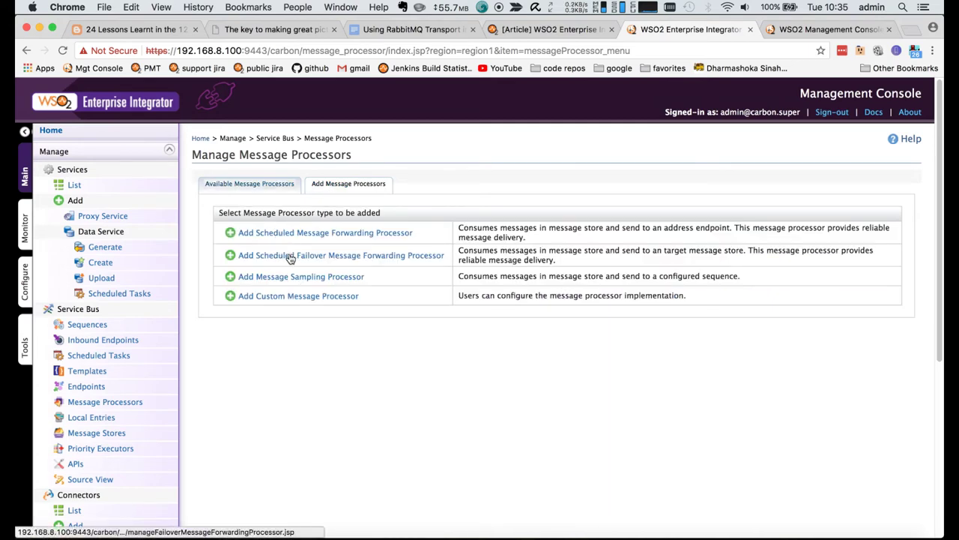
pyautogui.click(330, 257)
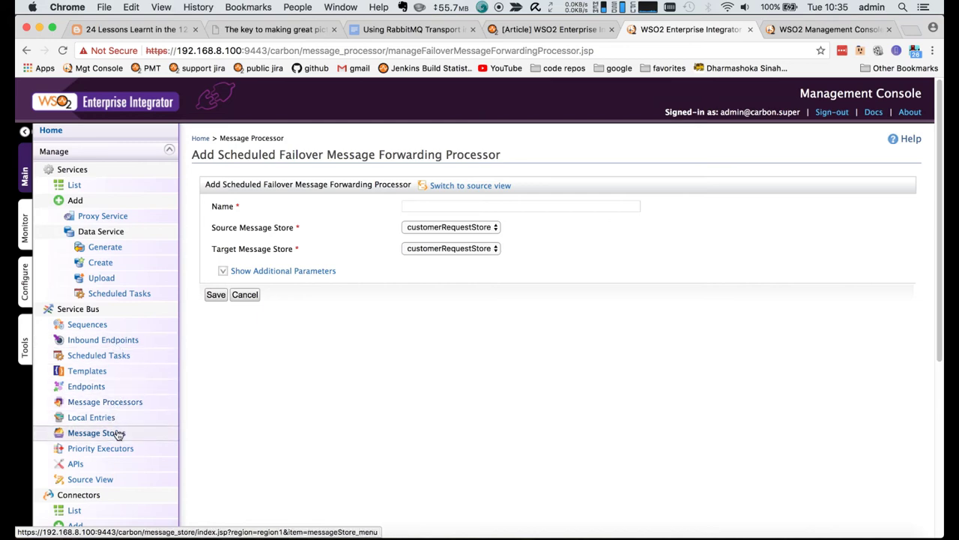
pyautogui.click(118, 433)
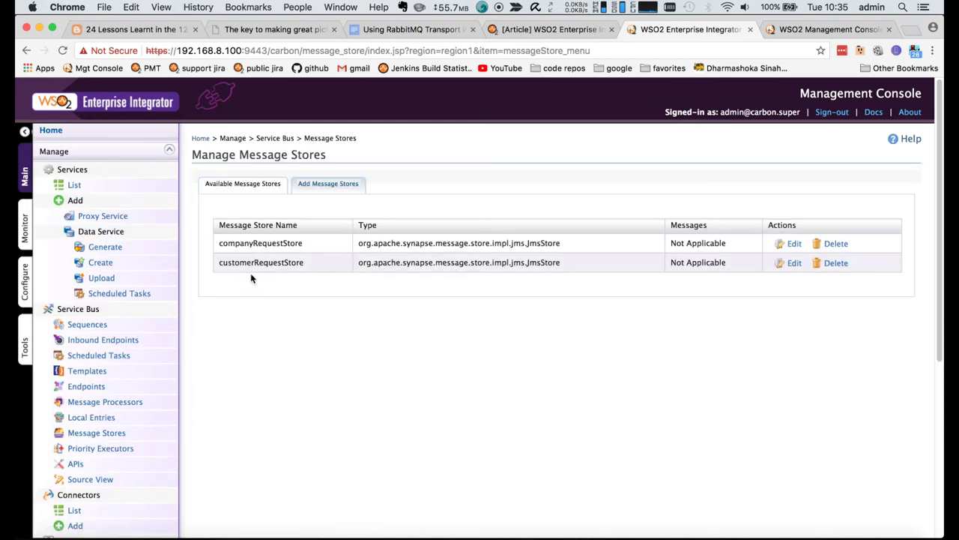
pyautogui.click(314, 186)
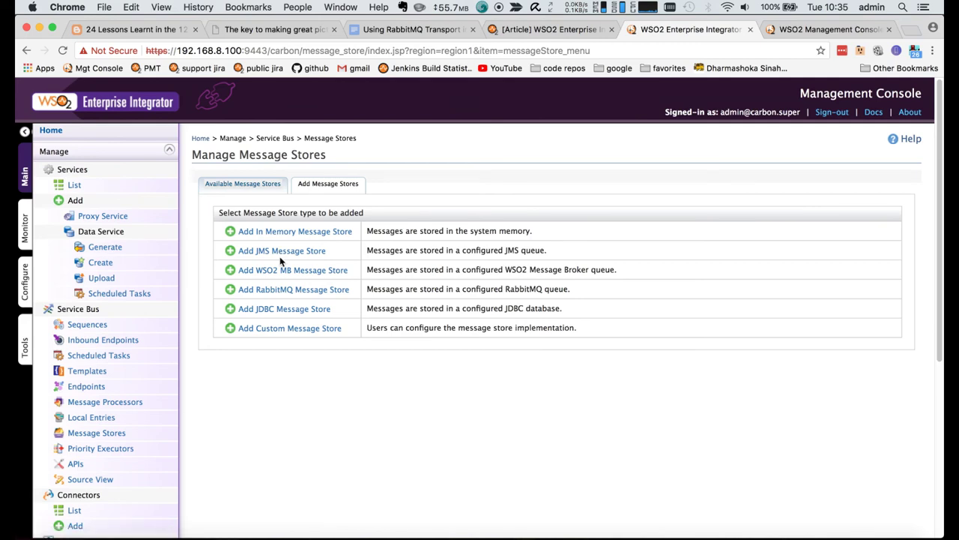